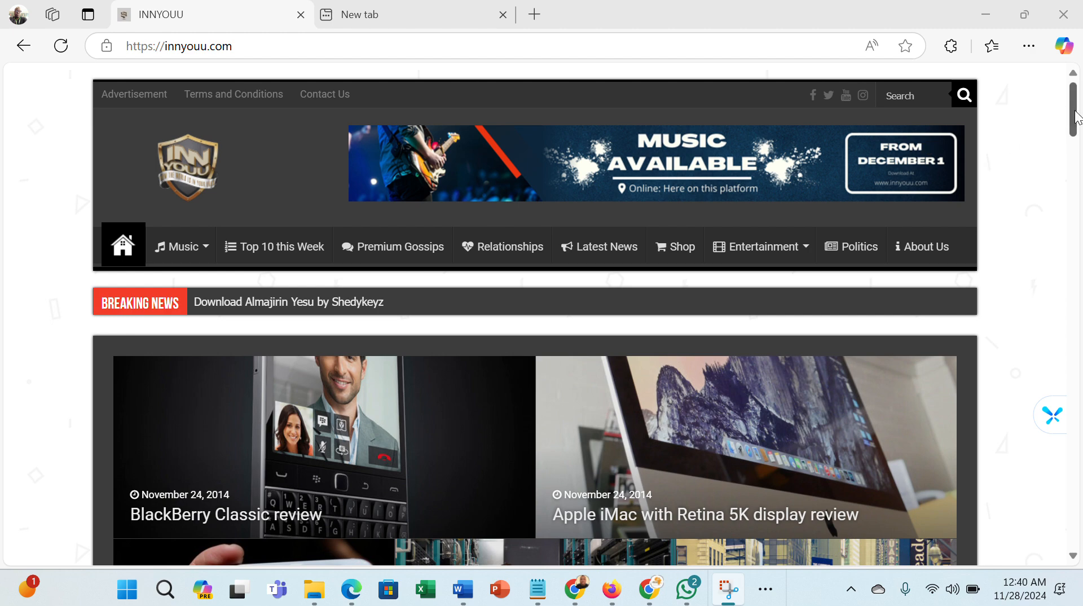
- Open the Upload Your Music/Video page from the site's footer links
drag(1077, 116, 1073, 168)
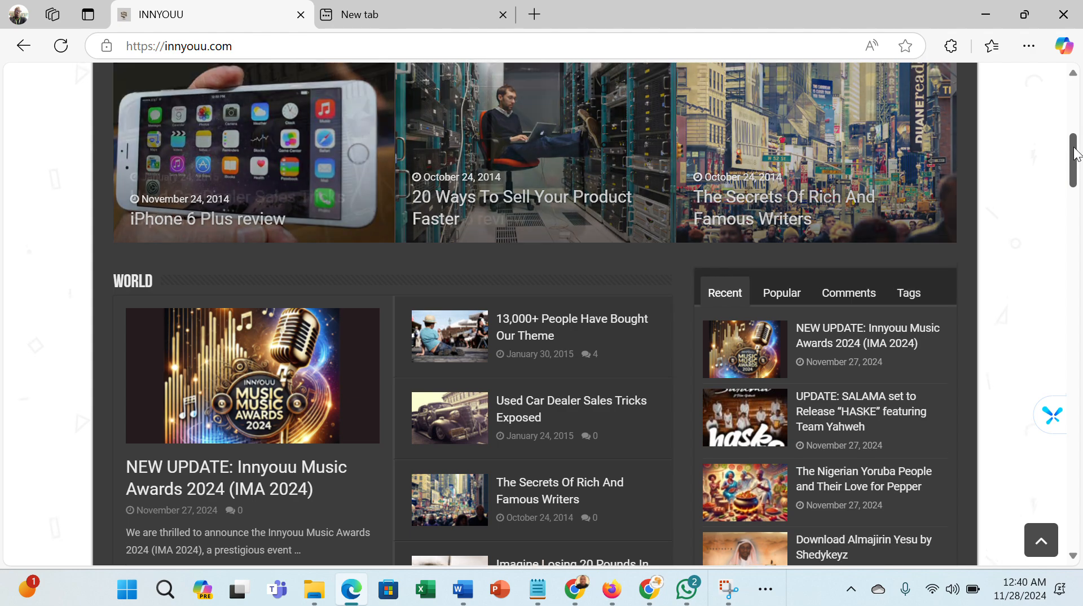
drag(1075, 170, 1072, 115)
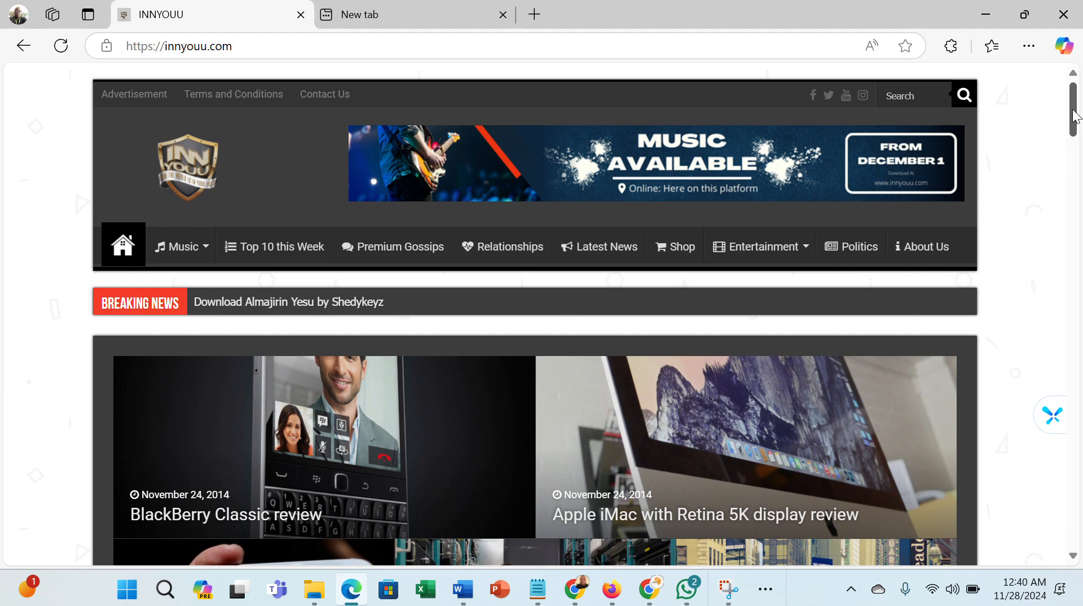
drag(1074, 105, 1081, 522)
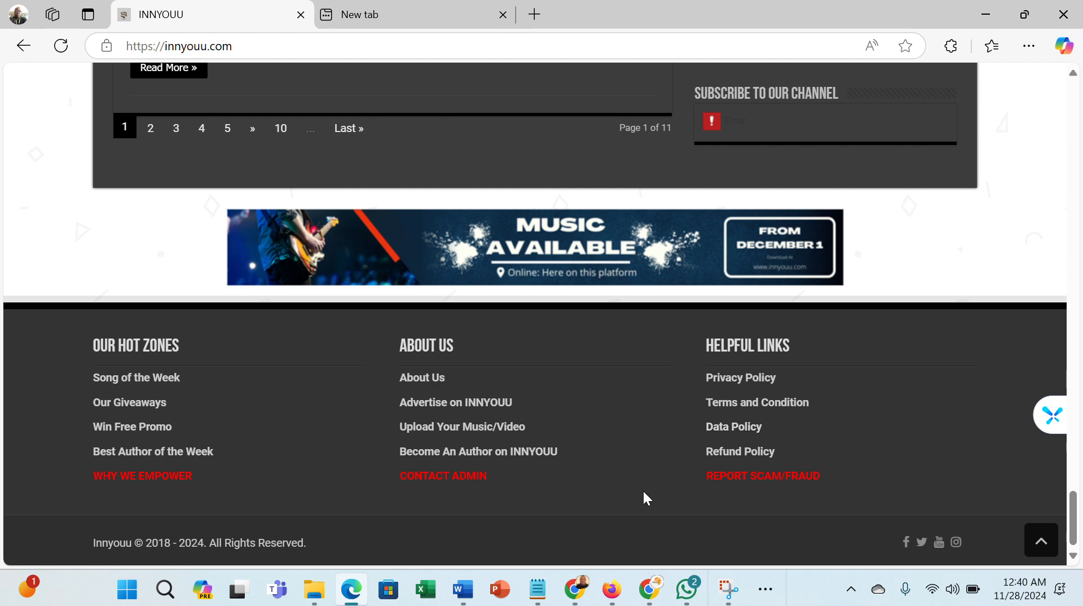
click(468, 429)
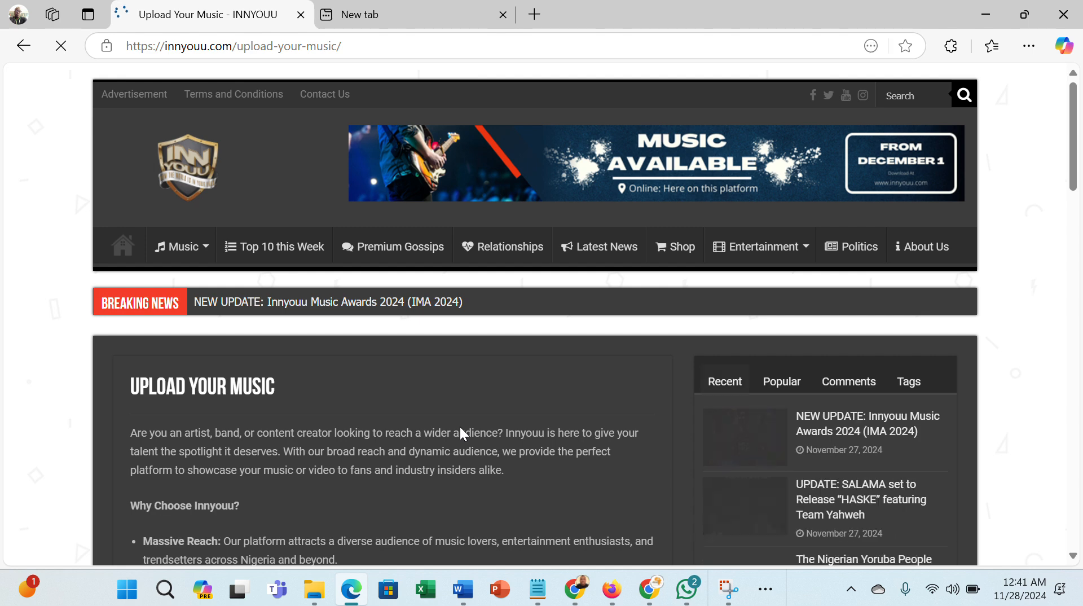
- Read through the Upload Your Music page's packages, submission steps and requirements
scroll(461, 427, down, 6)
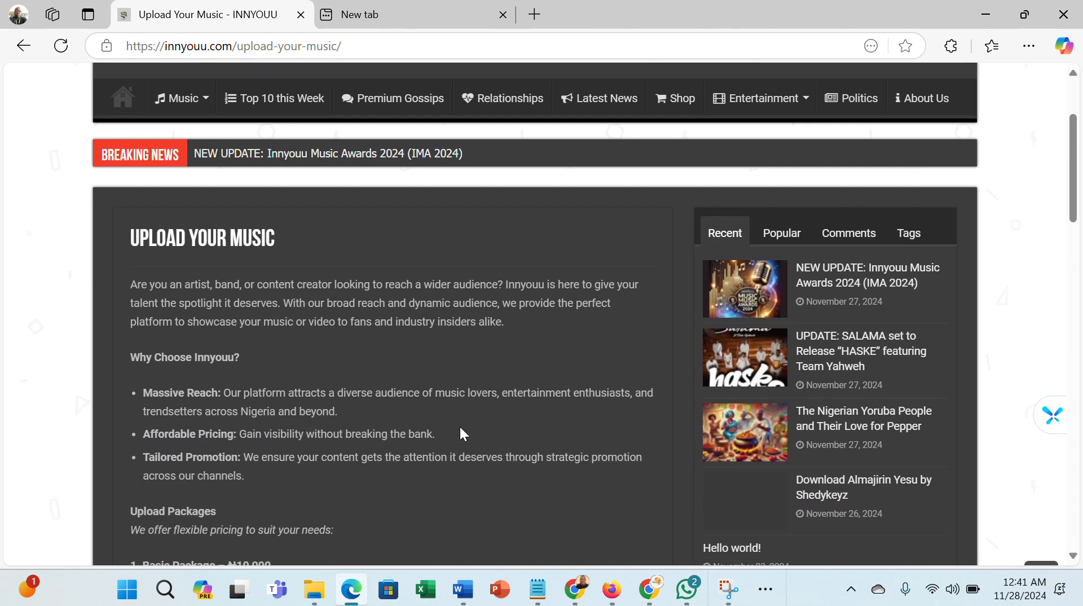
scroll(460, 428, down, 5)
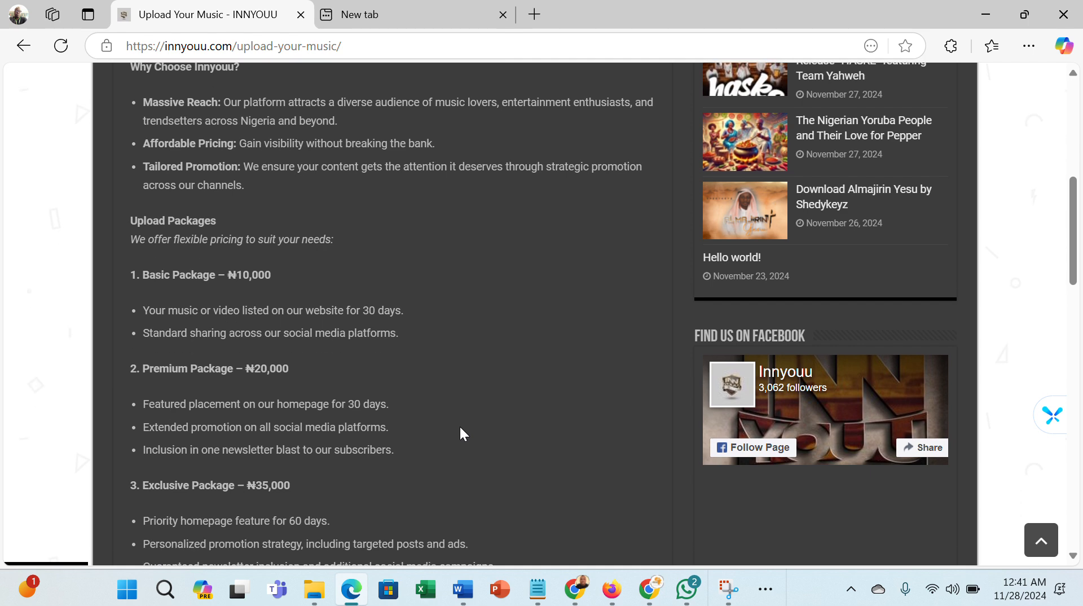
scroll(462, 427, down, 4)
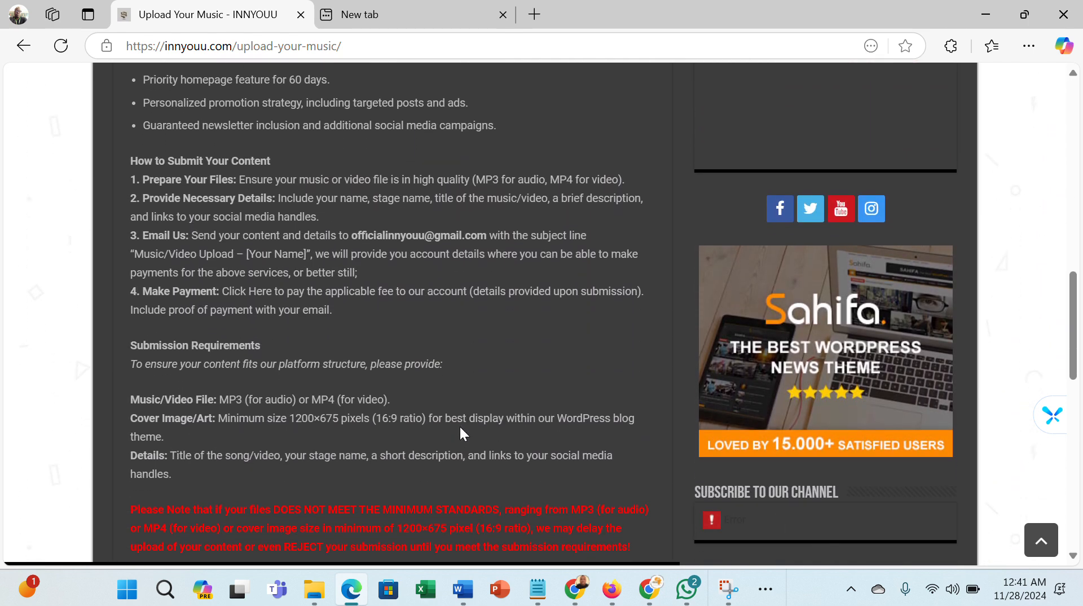
scroll(462, 432, down, 4)
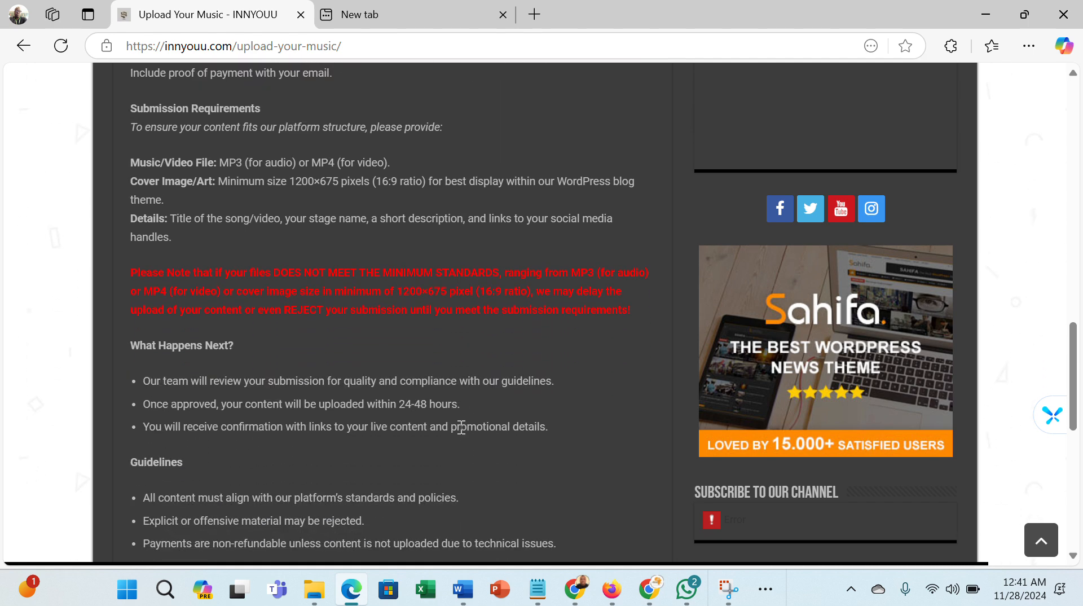
scroll(462, 427, down, 1)
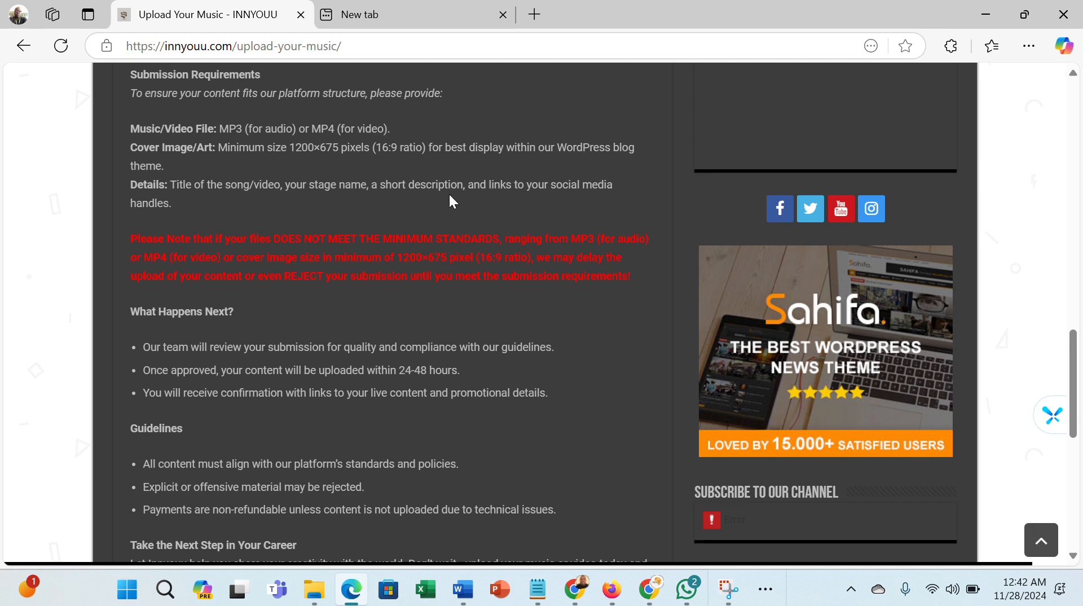
drag(1076, 350, 1028, 2)
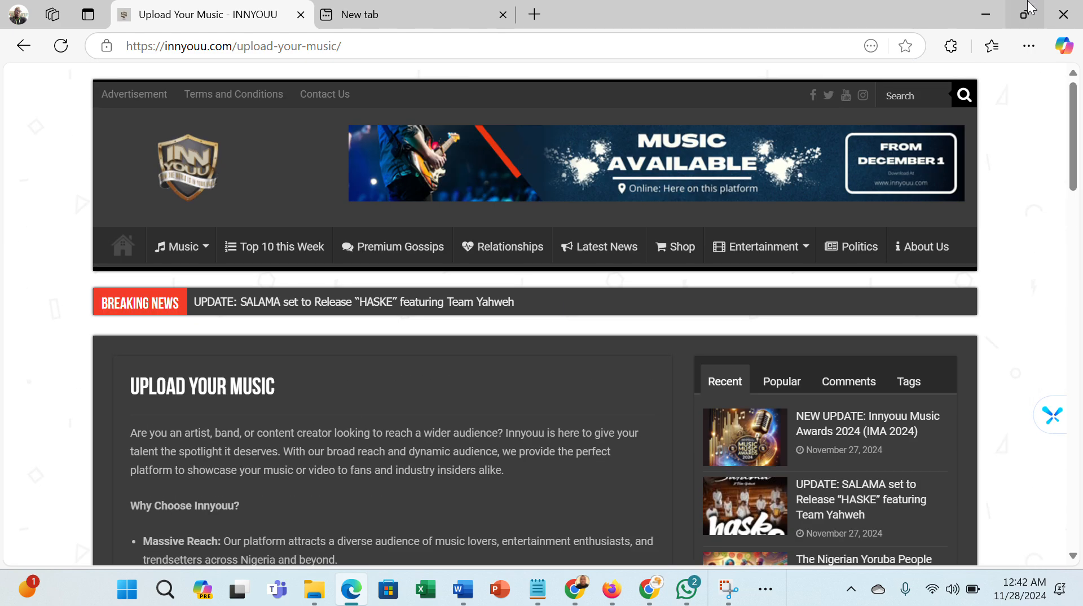
- Go to the site's admin address innyouu.com/wp-admin/
click(355, 50)
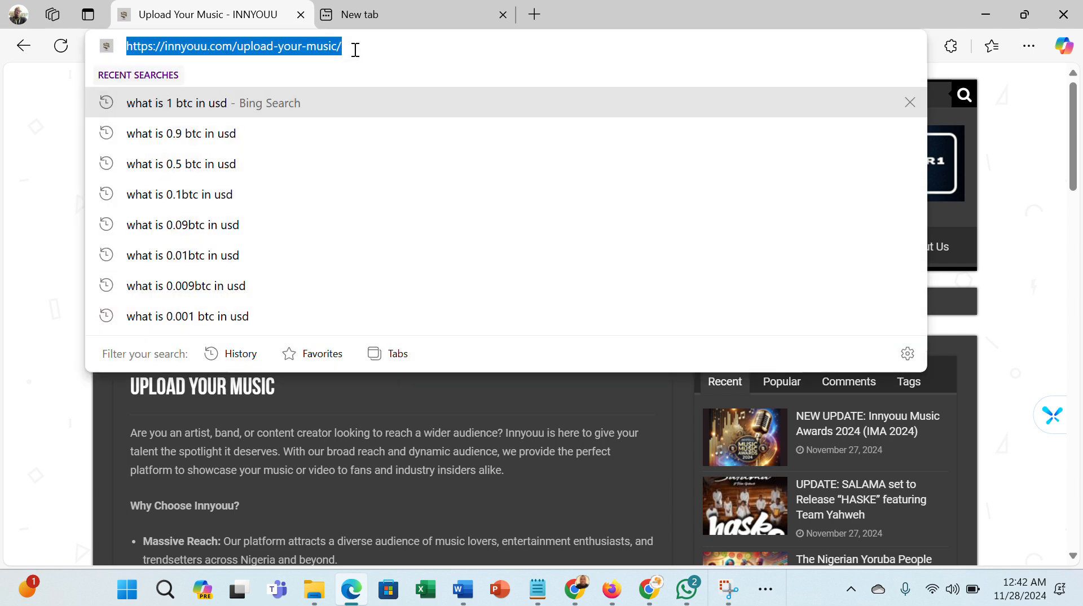
text(w)
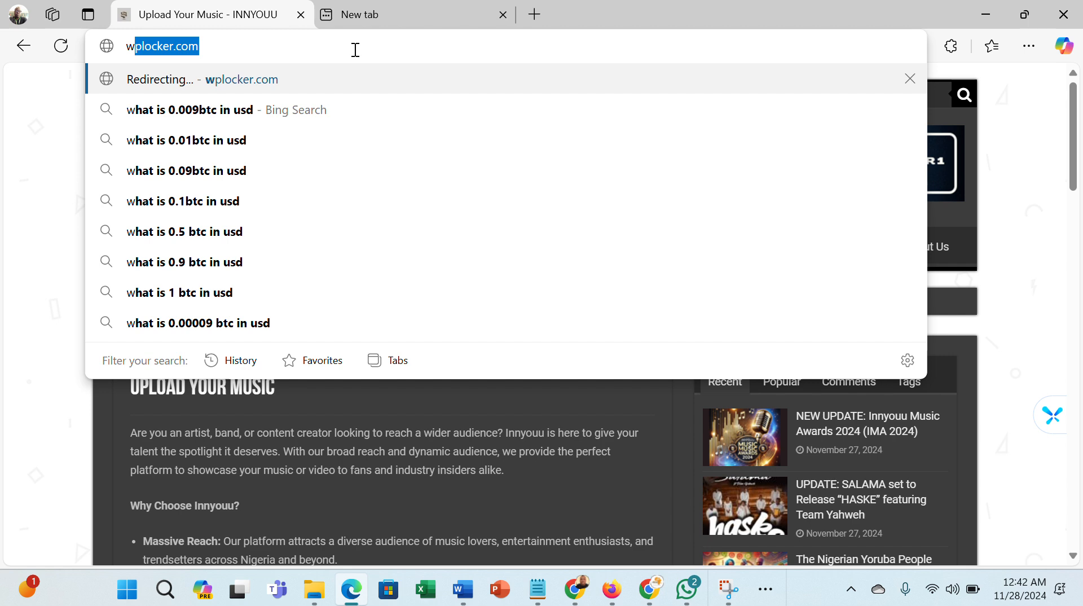
key(BackSpace)
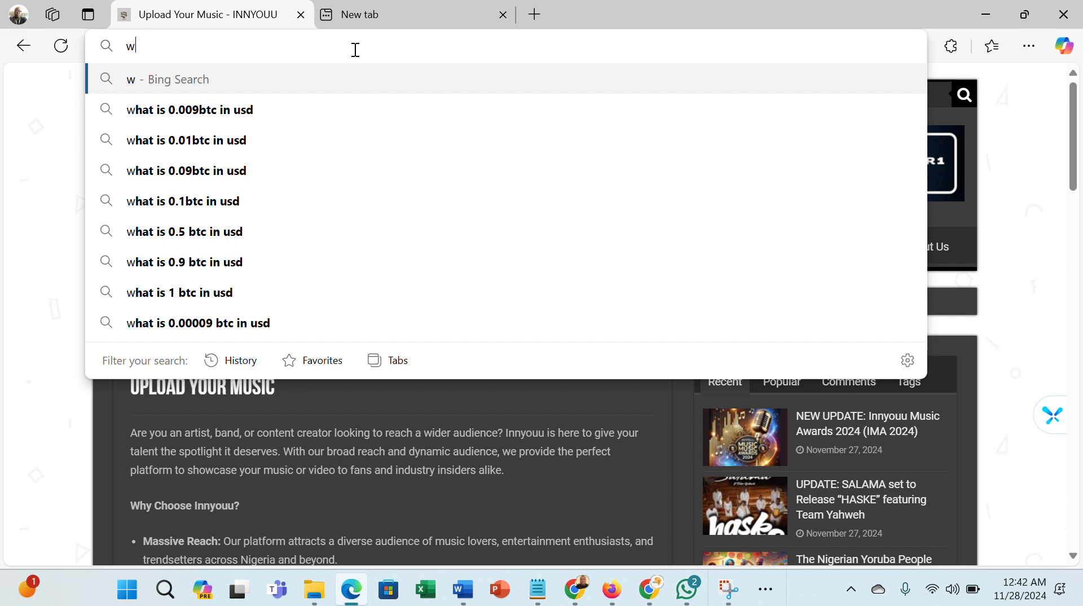
key(BackSpace)
text(https://innyouu.com/best-reviews/)
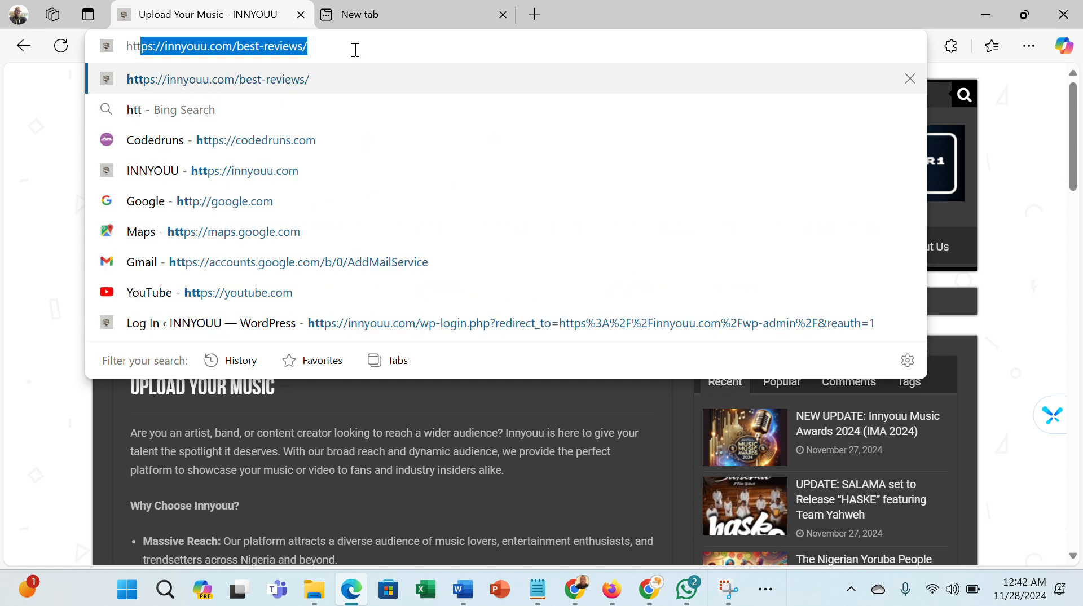
key(End)
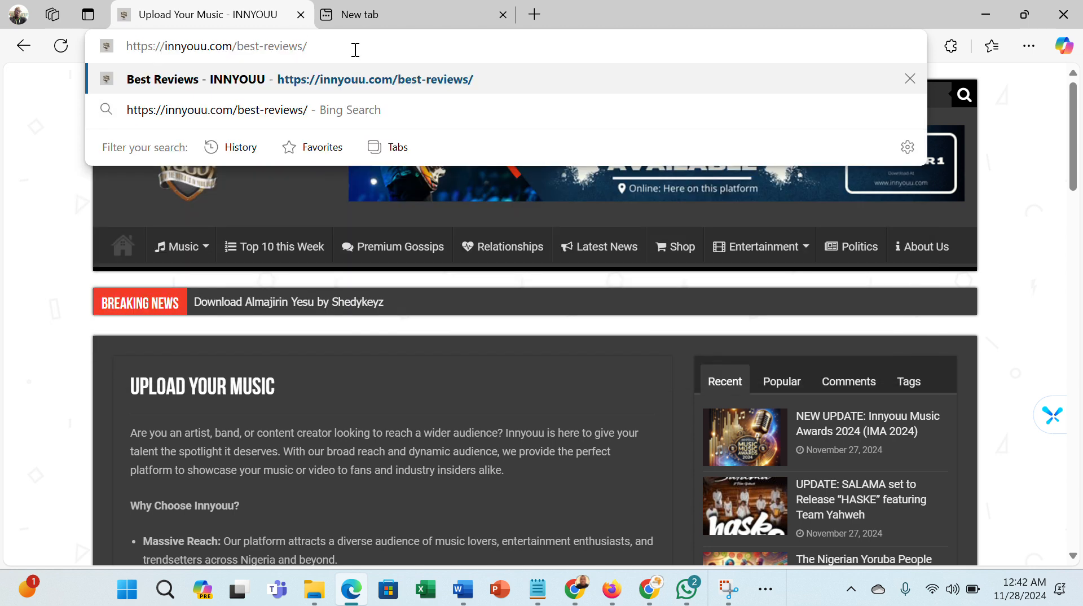
key(BackSpace)
key(BackSpace)
key(BackSpace)
key(BackSpace)
key(BackSpace)
key(BackSpace)
key(BackSpace)
key(BackSpace)
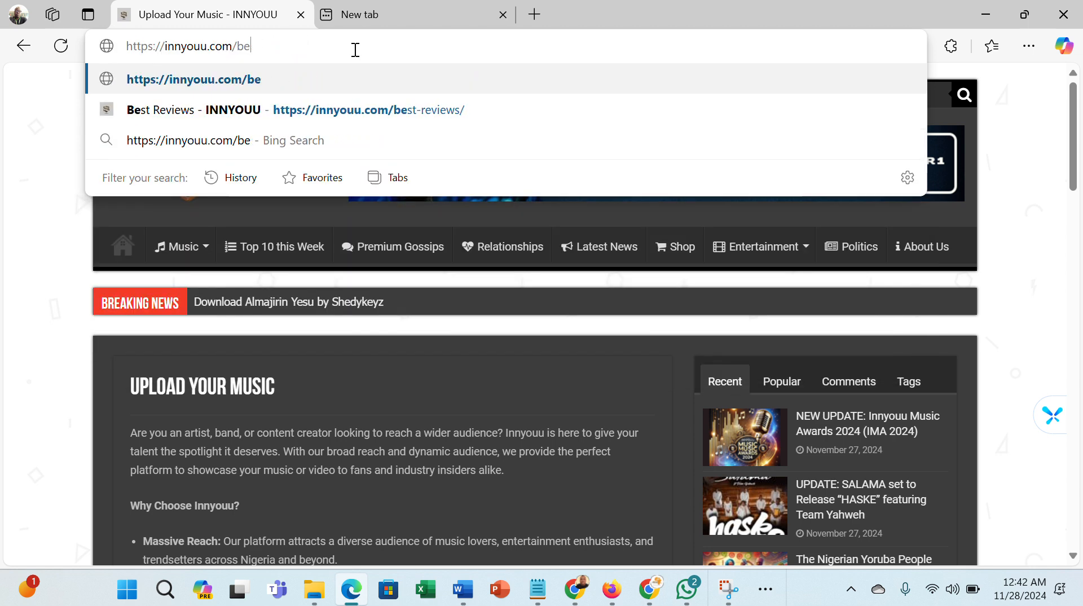
key(BackSpace)
key(BackSpace)
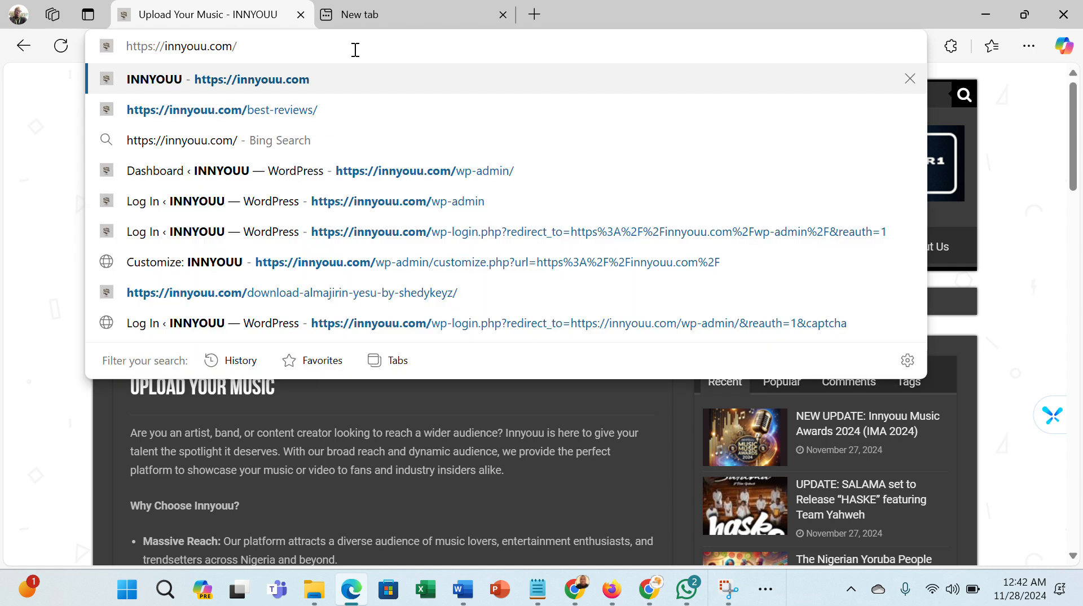
text(w)
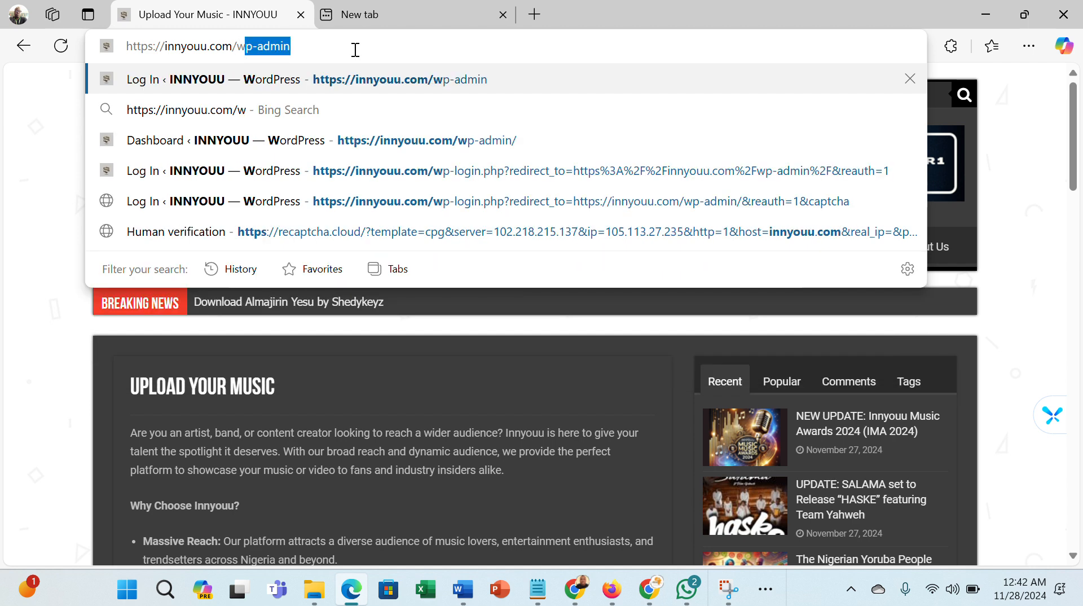
key(Right)
text(/)
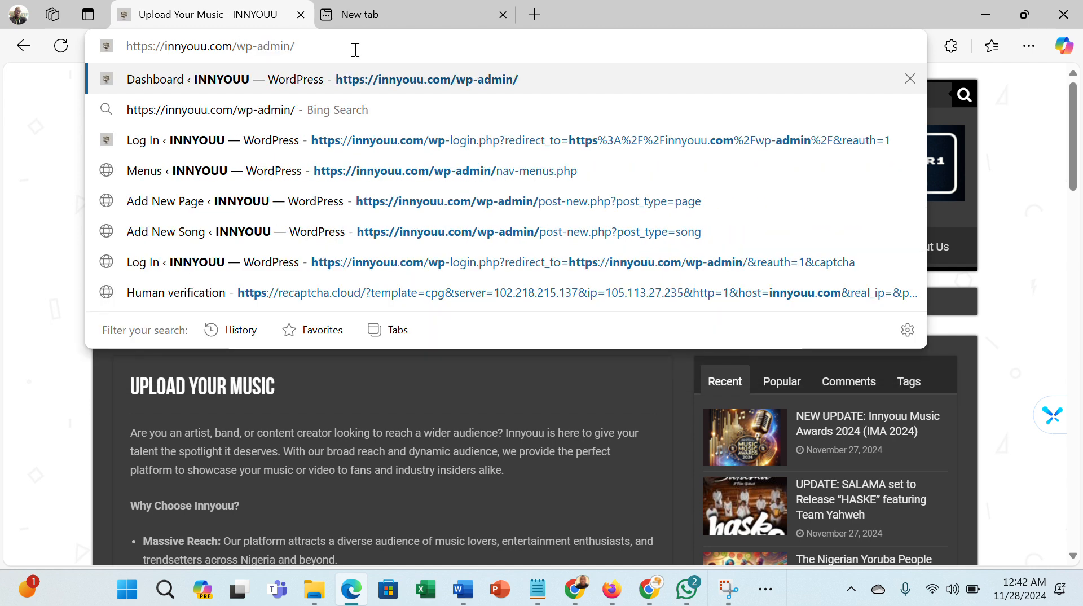
key(Return)
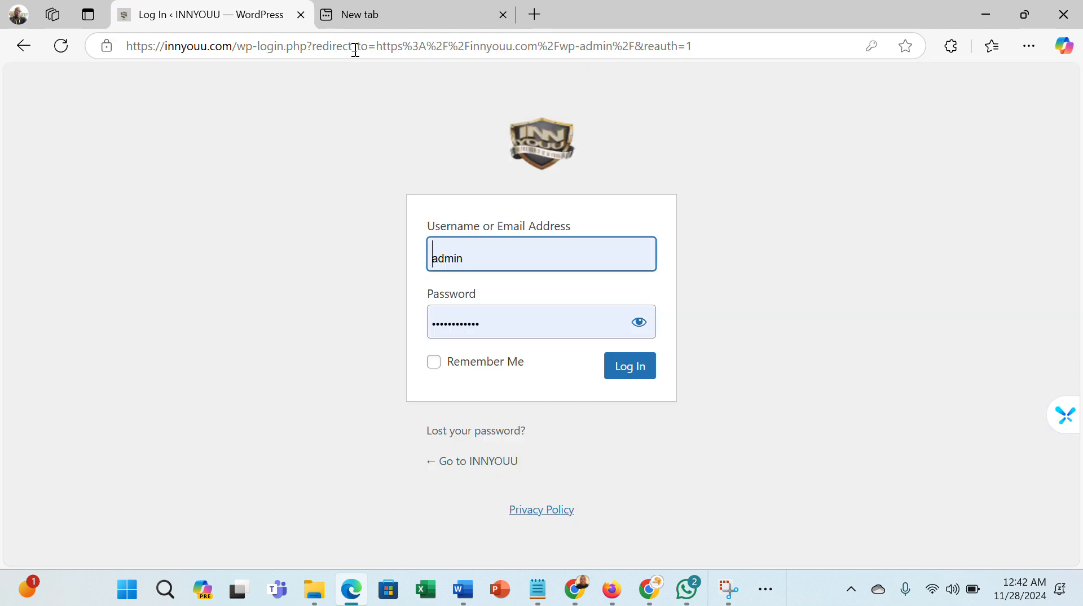
- Replace the username on the login form with the account username
double_click(492, 262)
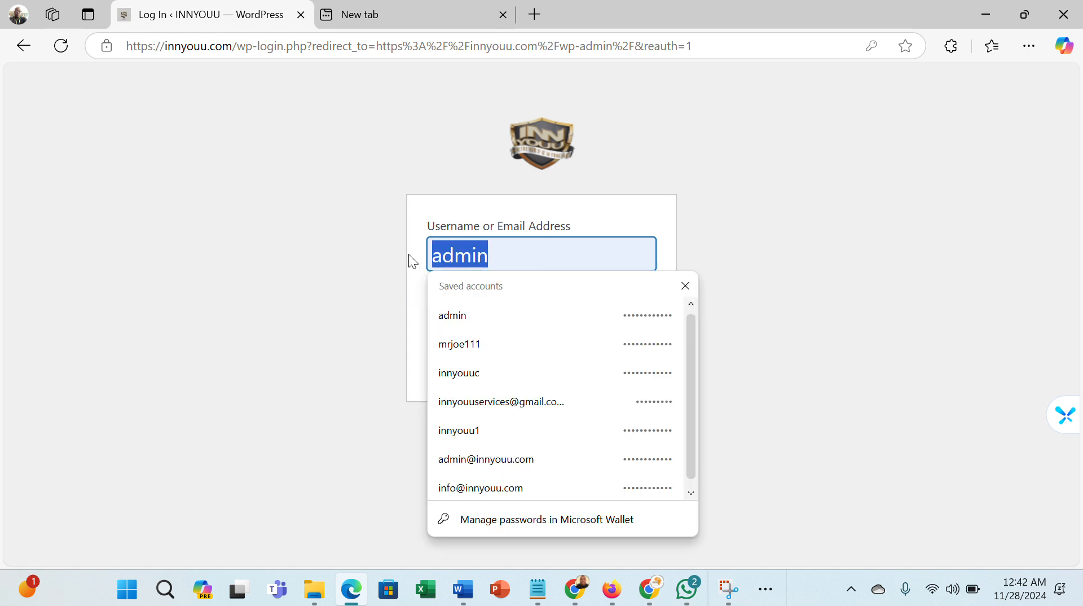
key(BackSpace)
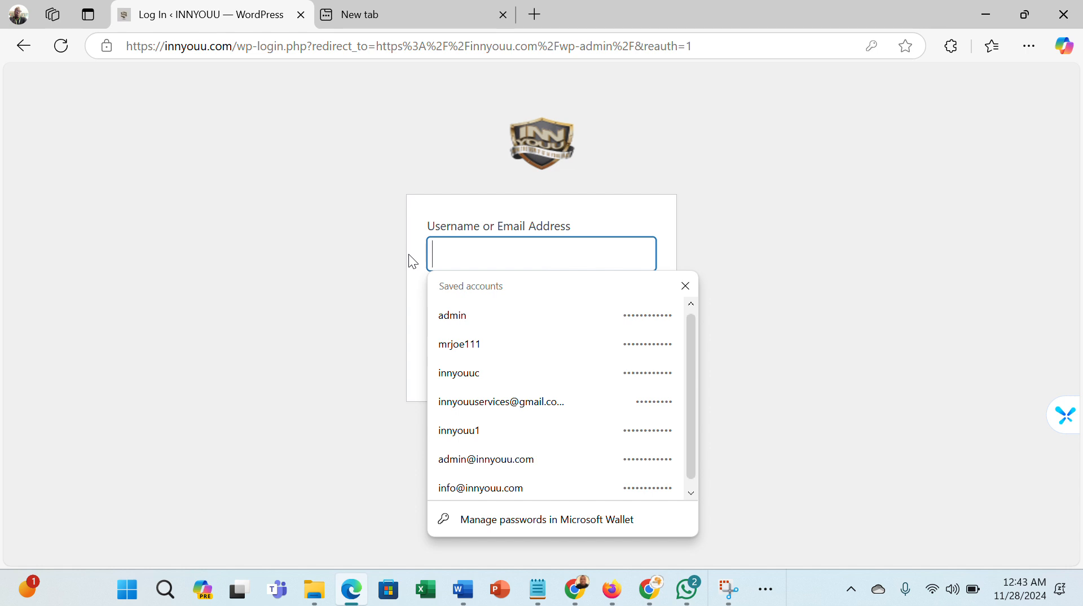
text(Tes)
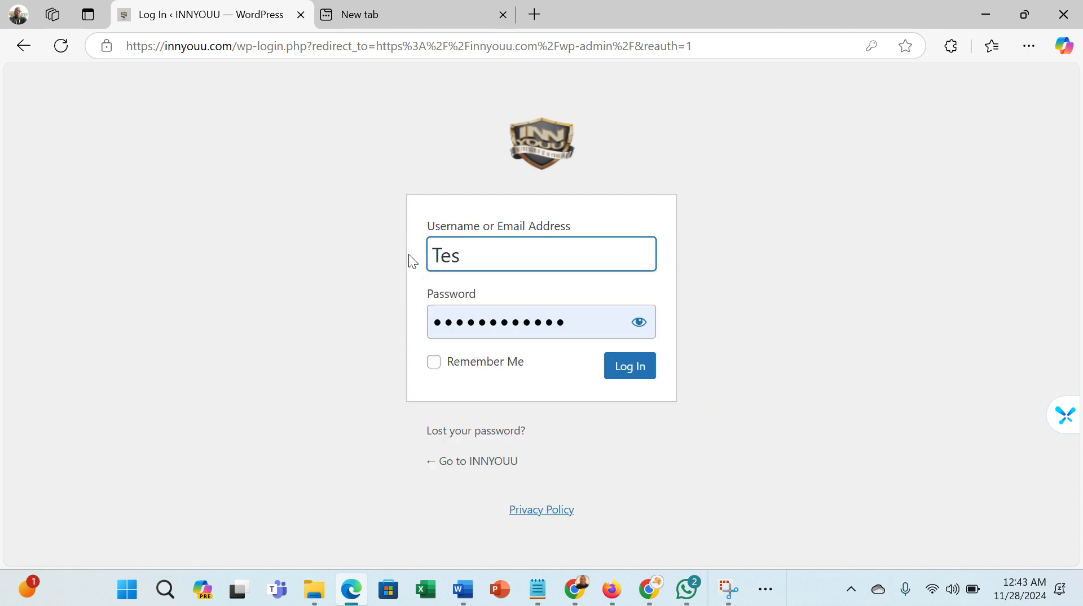
text(ter)
- Enter the account password and log in to the dashboard
click(568, 330)
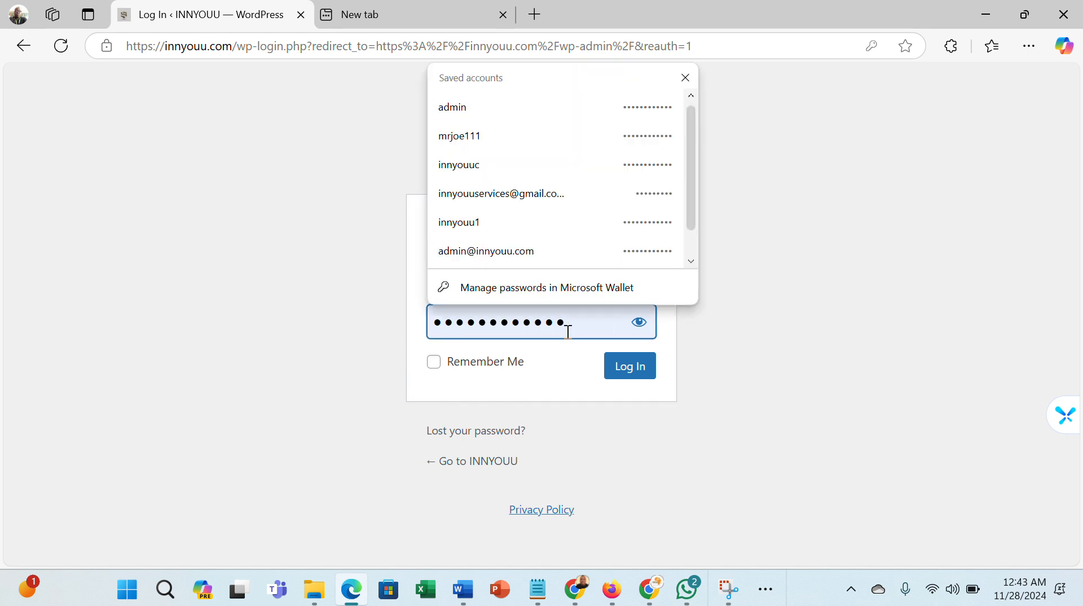
key(BackSpace)
key(BackSpace)
key(BackSpace)
key(BackSpace)
key(BackSpace)
key(BackSpace)
key(BackSpace)
key(BackSpace)
key(BackSpace)
key(BackSpace)
key(BackSpace)
key(BackSpace)
key(BackSpace)
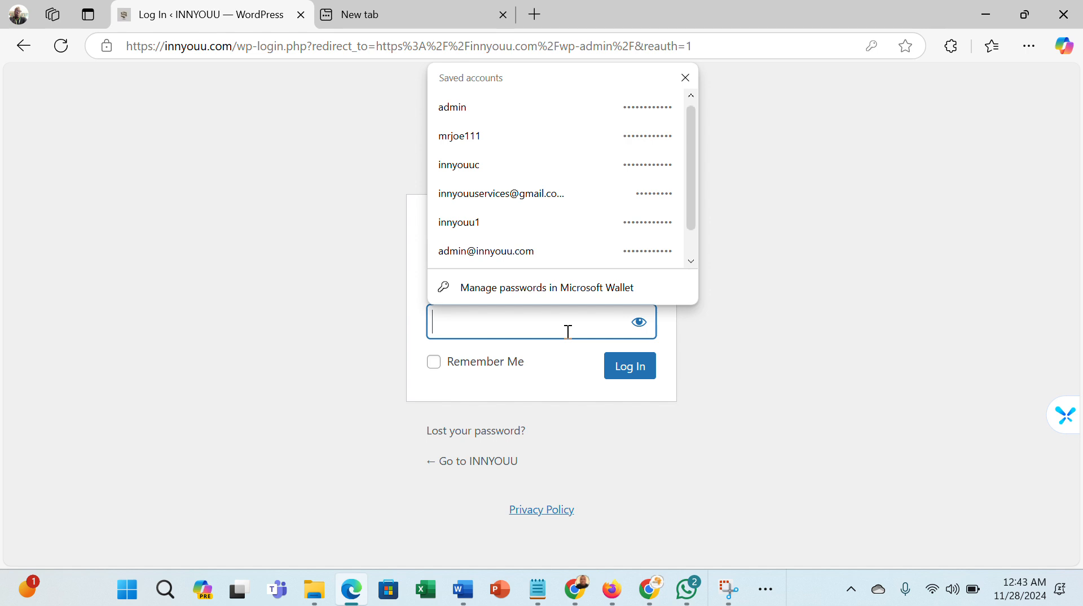
text(••)
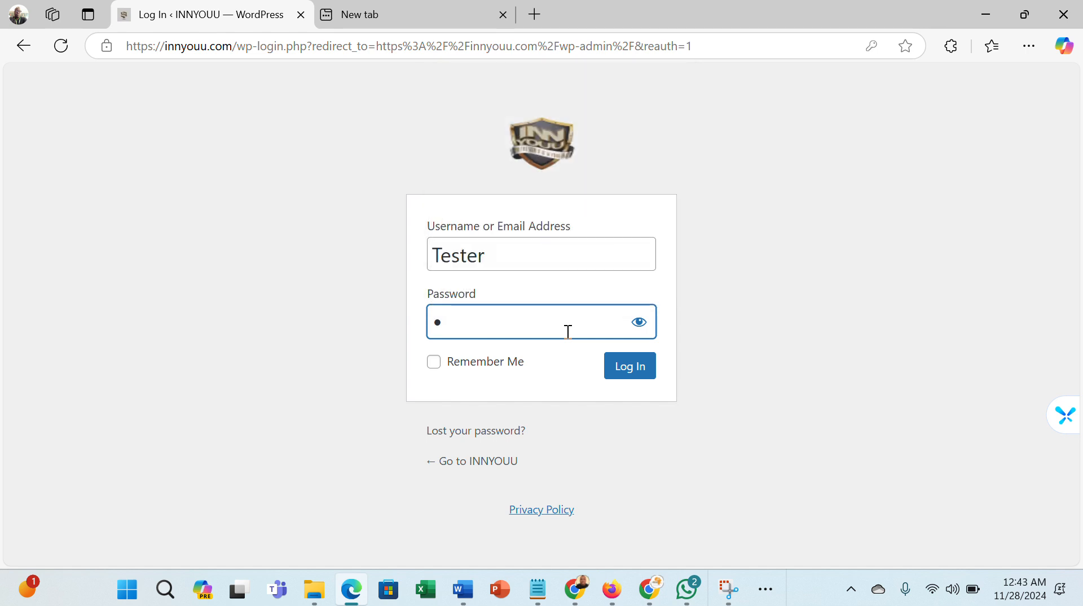
text(•••••••••••)
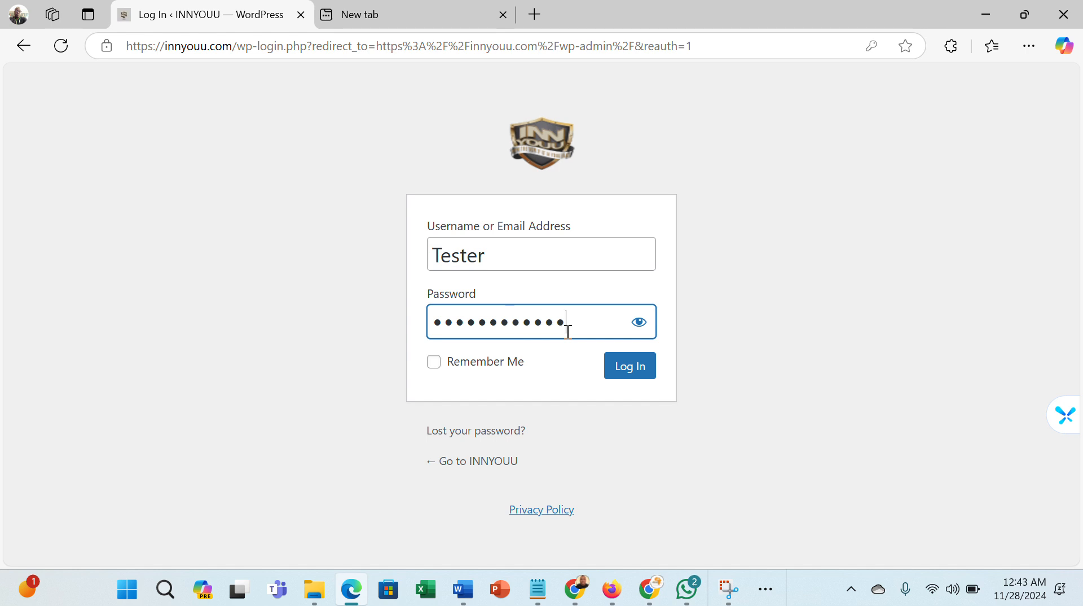
click(629, 374)
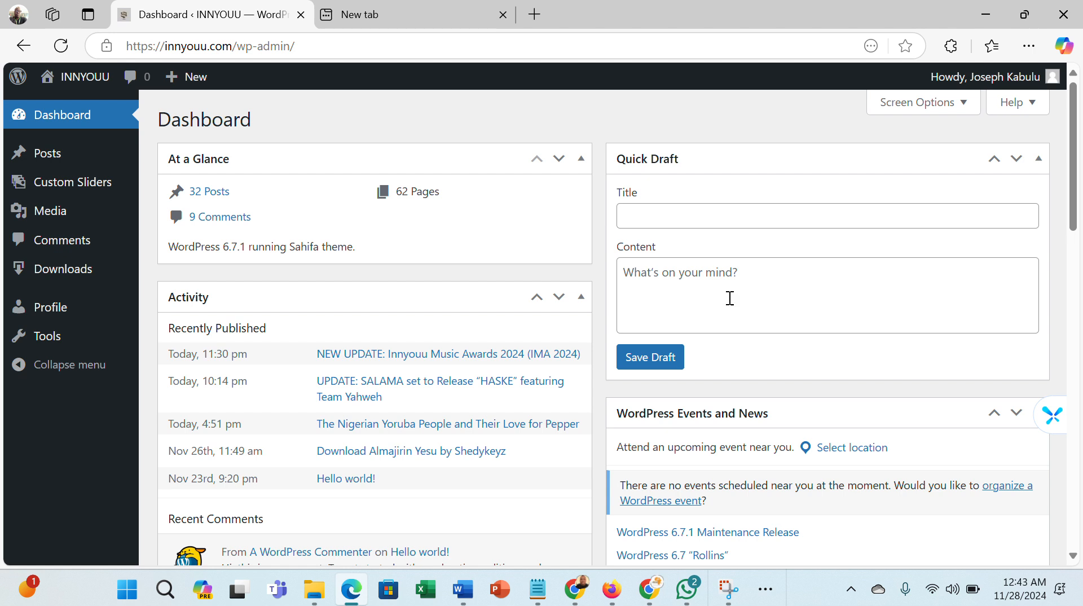
- Add a new download titled Ni Na Allah Ne by followed by the artist's full name
mouse_move(49, 276)
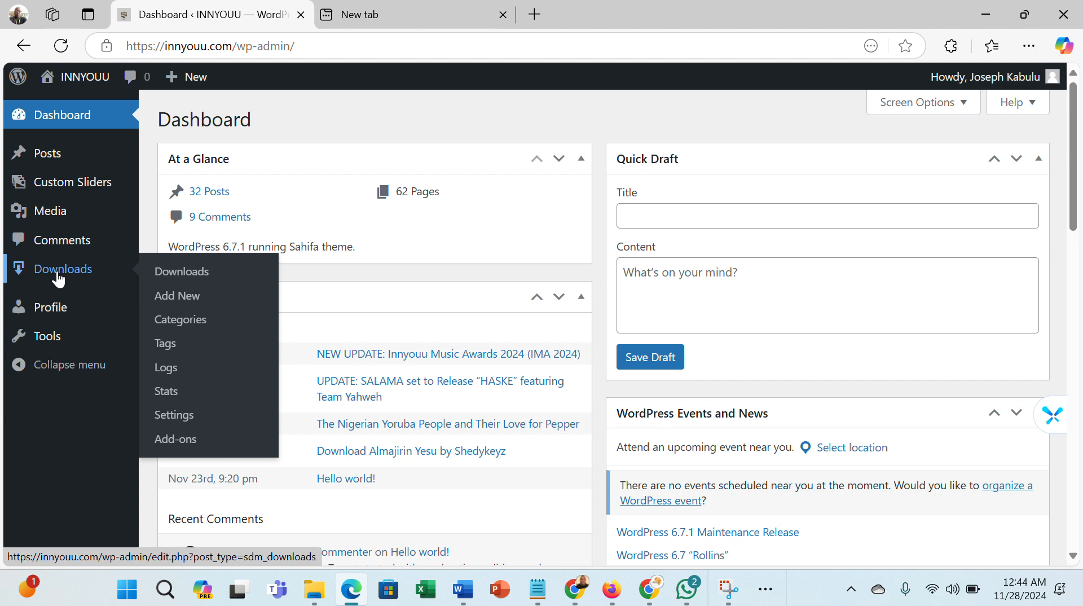
click(181, 303)
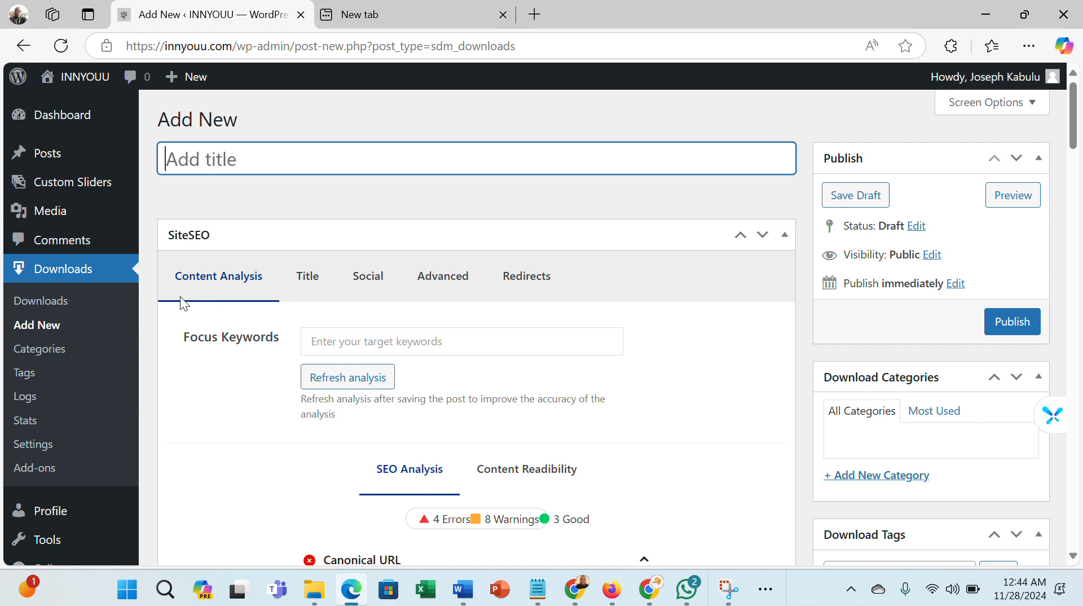
text(Ni )
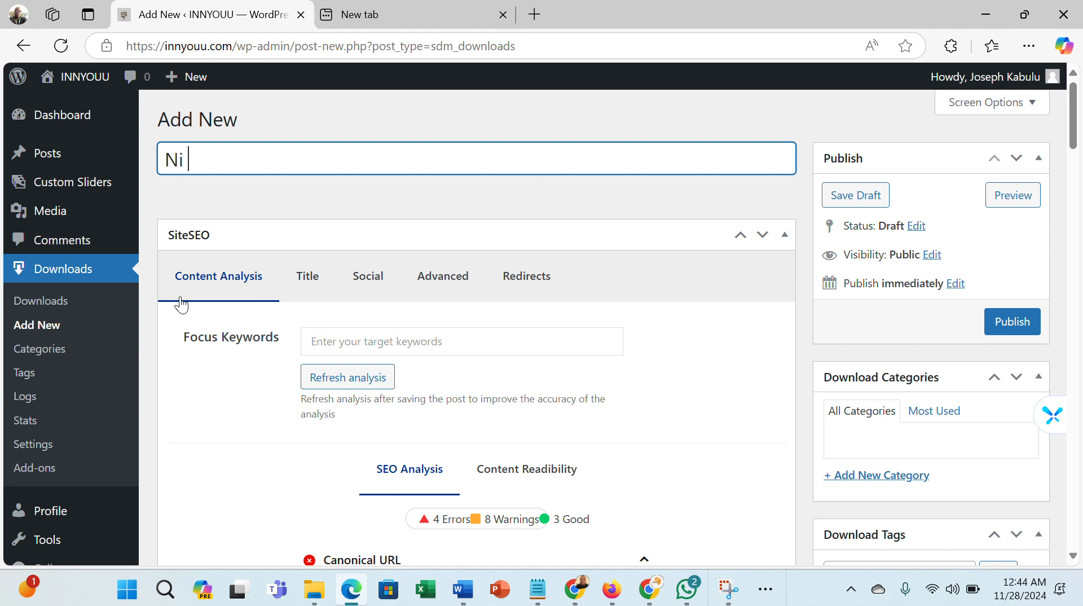
text(Na Allah )
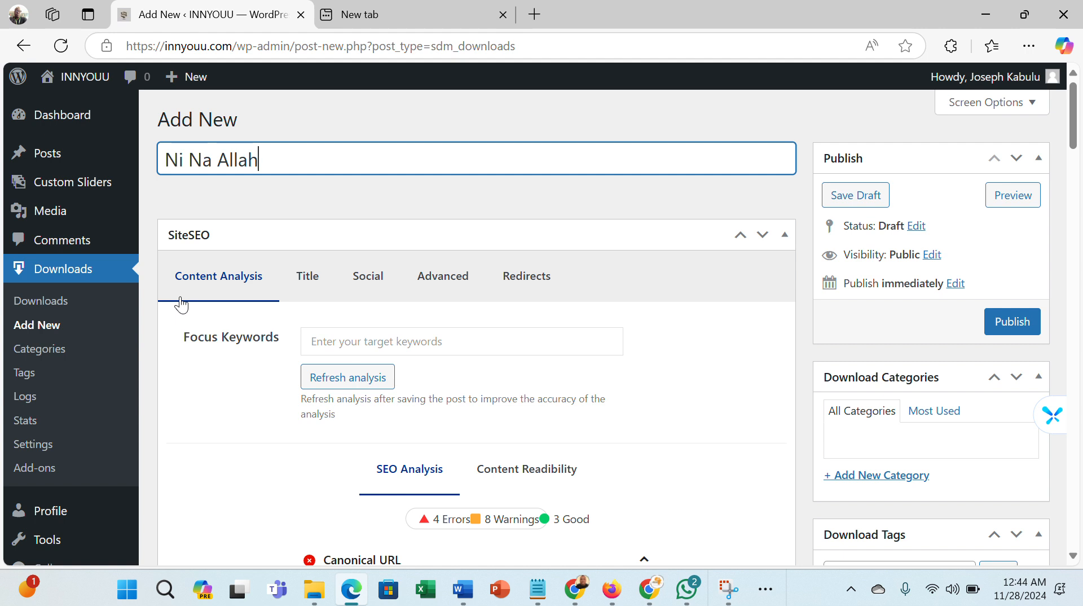
text(Ne by Joseph )
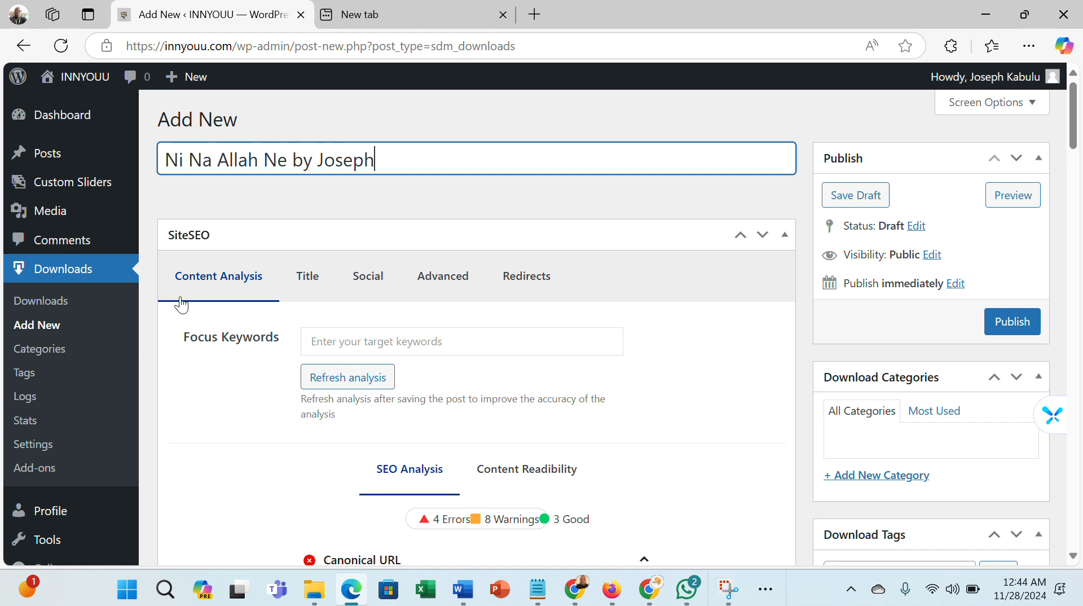
text(Kabulu)
- Prefix the download title with "NEW DOWNLOAD: " before the song name
key(Left)
key(Left)
key(Left)
key(Left)
key(Left)
key(Left)
key(Left)
key(Left)
key(Left)
key(Left)
key(Left)
key(Left)
key(Left)
key(Left)
key(Left)
key(Left)
key(Left)
key(Left)
key(Left)
key(Left)
key(Left)
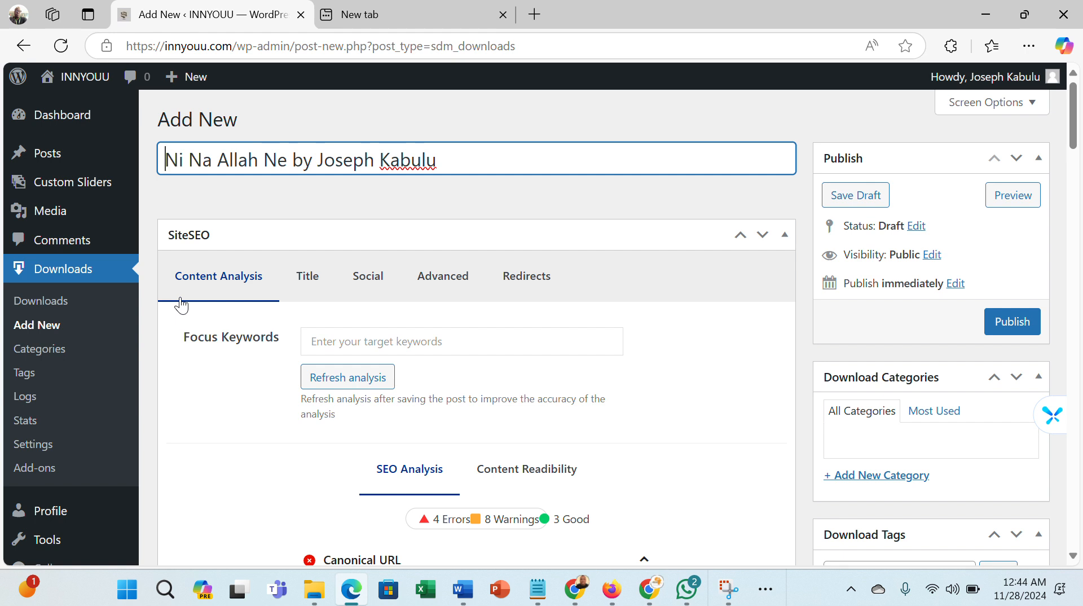
text(NE)
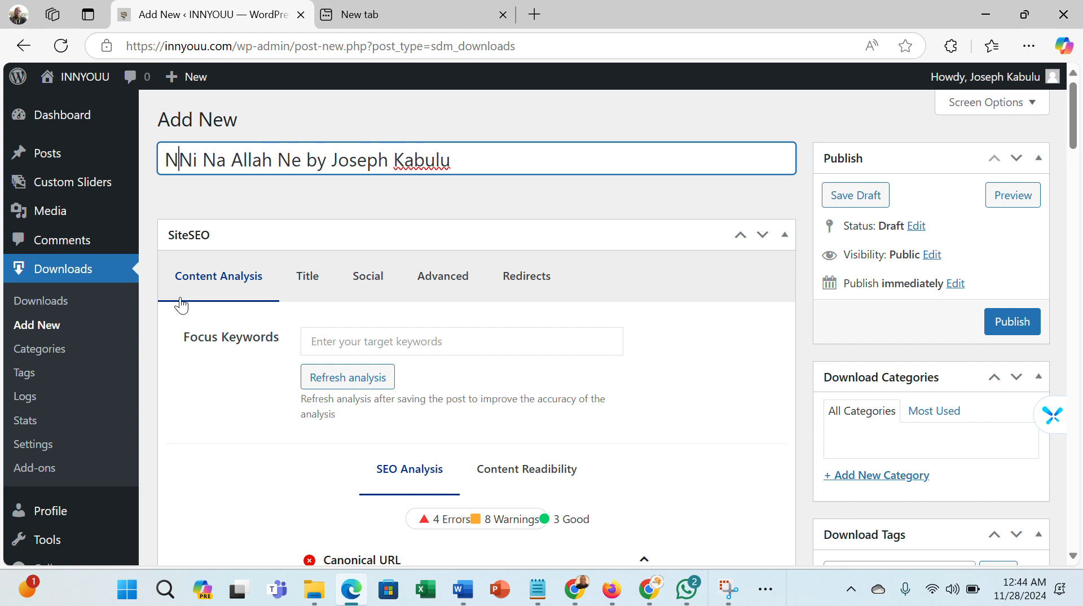
text(W DOW)
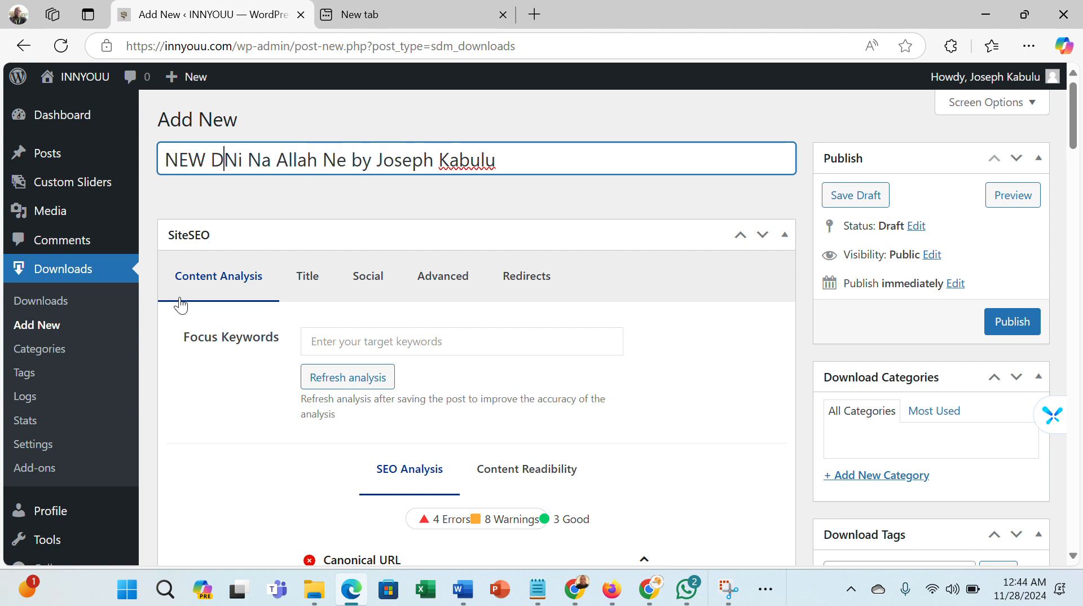
text(NLOA)
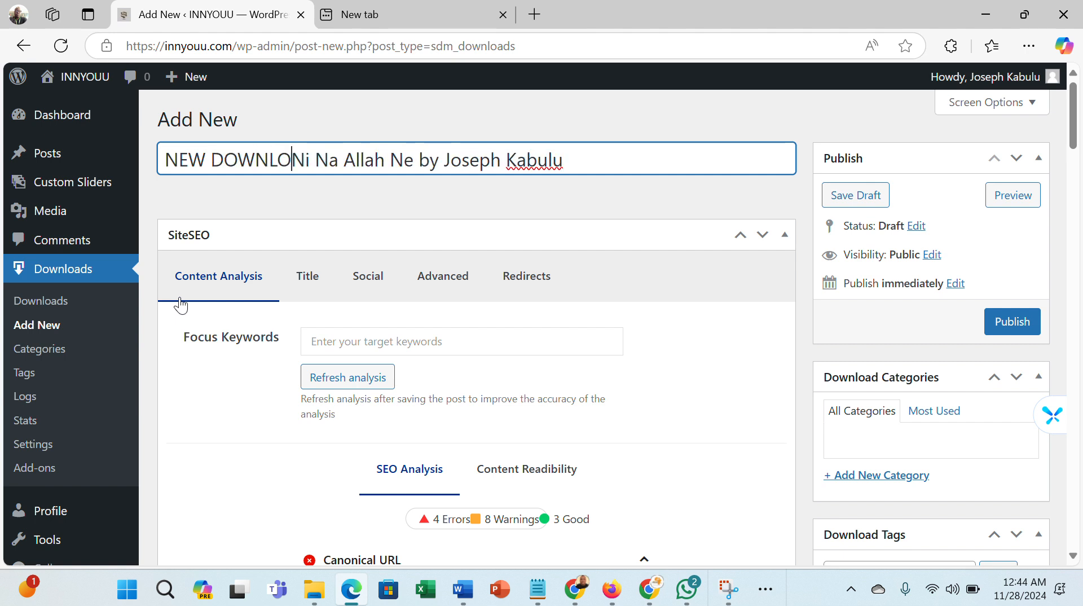
text(D)
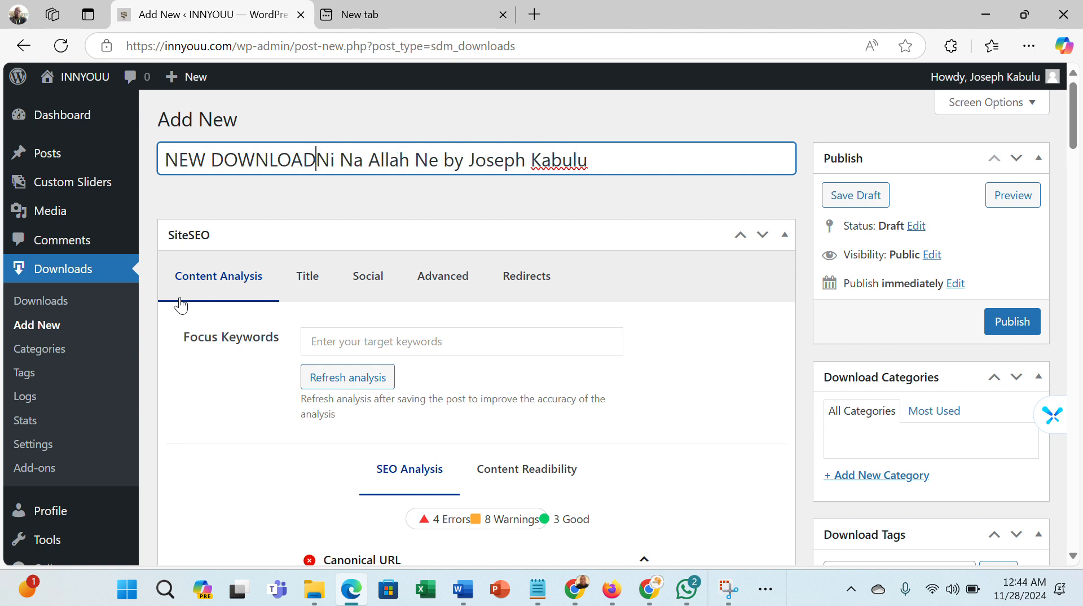
text(:)
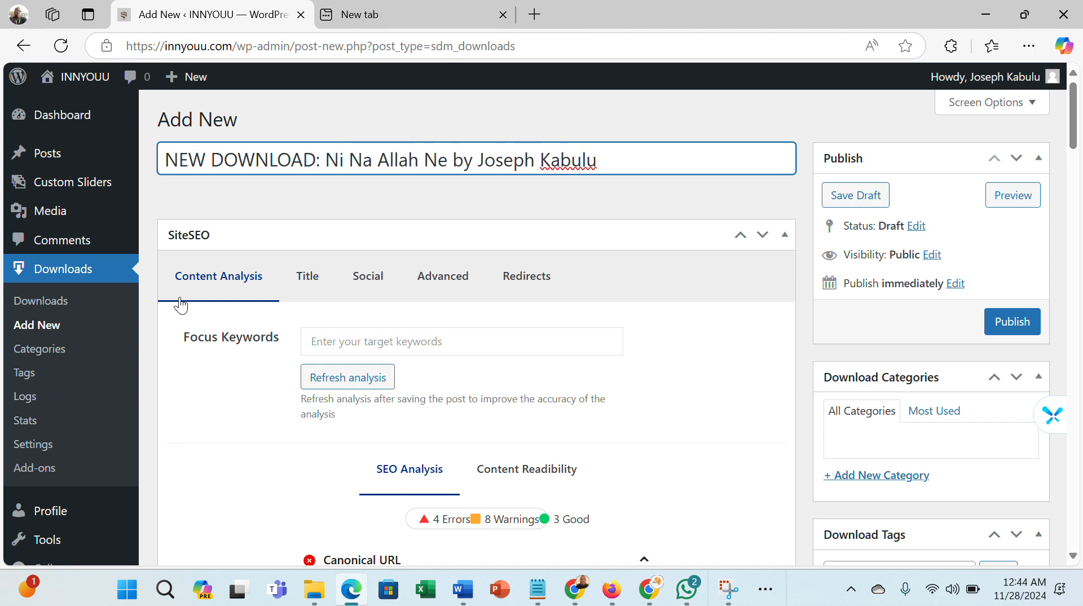
- Copy the complete download title to the clipboard
key(Right)
key(Right)
key(Right)
key(Right)
key(Right)
key(Right)
key(Right)
key(Right)
key(Right)
key(Right)
key(Right)
key(Right)
key(Right)
key(Right)
key(Right)
key(Right)
key(Right)
key(Right)
key(Right)
key(Right)
key(Right)
key(Right)
key(Right)
key(Right)
key(shift+Left)
key(shift+Left)
key(shift+Left)
key(shift+Left)
key(shift+Left)
key(shift+Left)
key(shift+Left)
key(shift+Left)
key(shift+Left)
key(shift+Left)
key(shift+Left)
key(shift+Left)
key(shift+Left)
key(shift+Left)
key(shift+Left)
key(shift+Left)
key(shift+Left)
key(shift+Left)
key(shift+Left)
key(shift+Left)
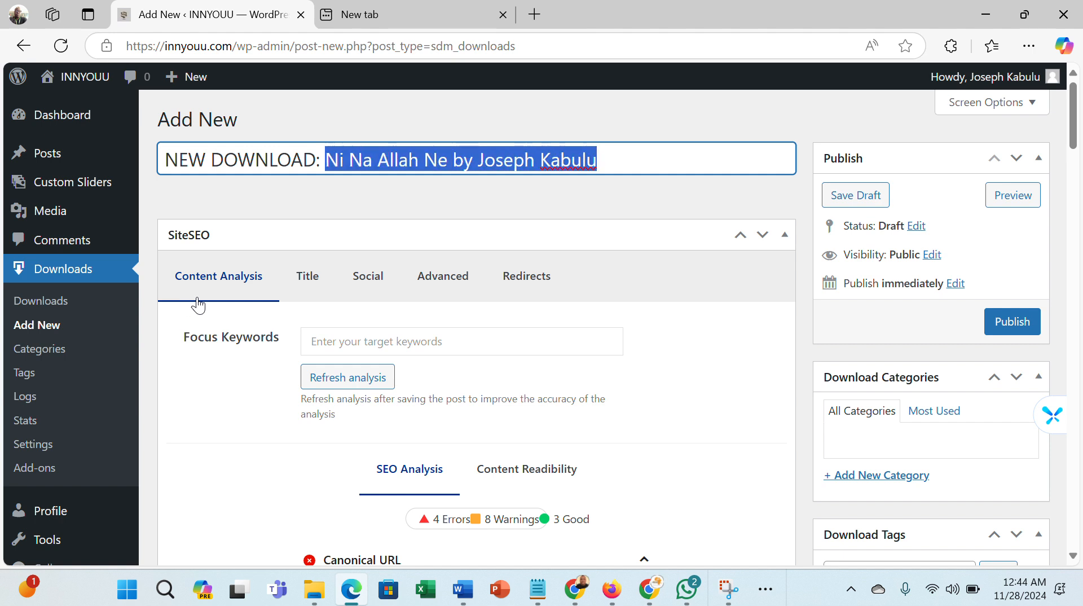
click(587, 206)
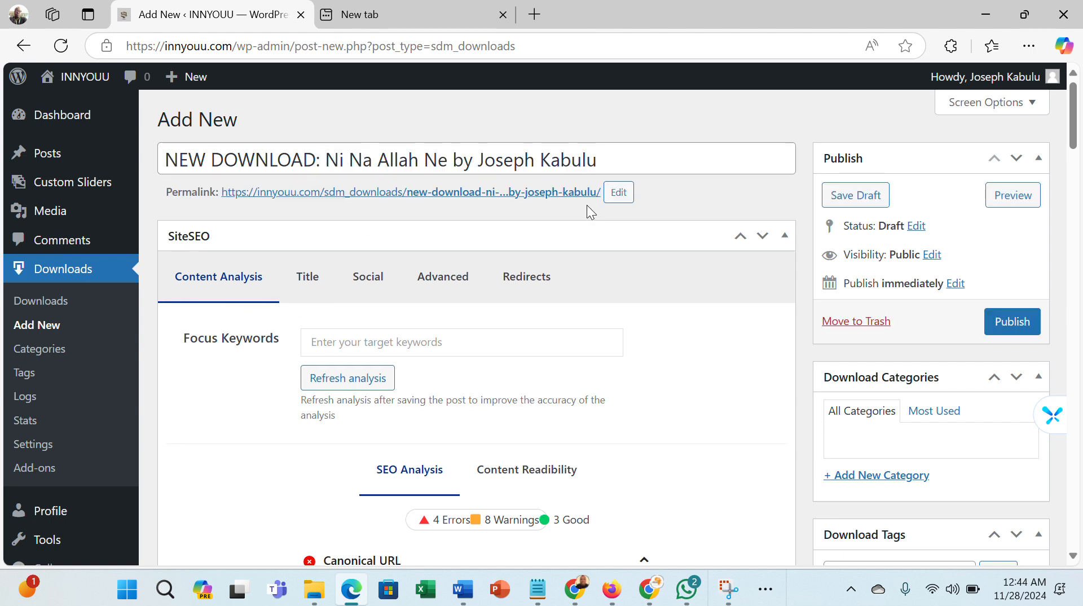
drag(602, 162, 151, 137)
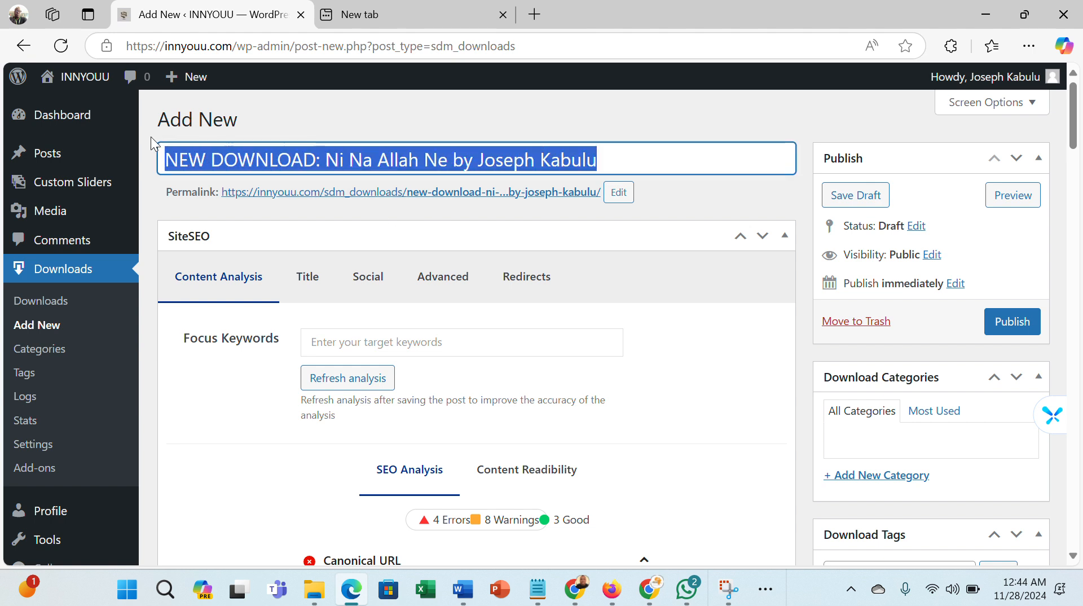
right_click(206, 162)
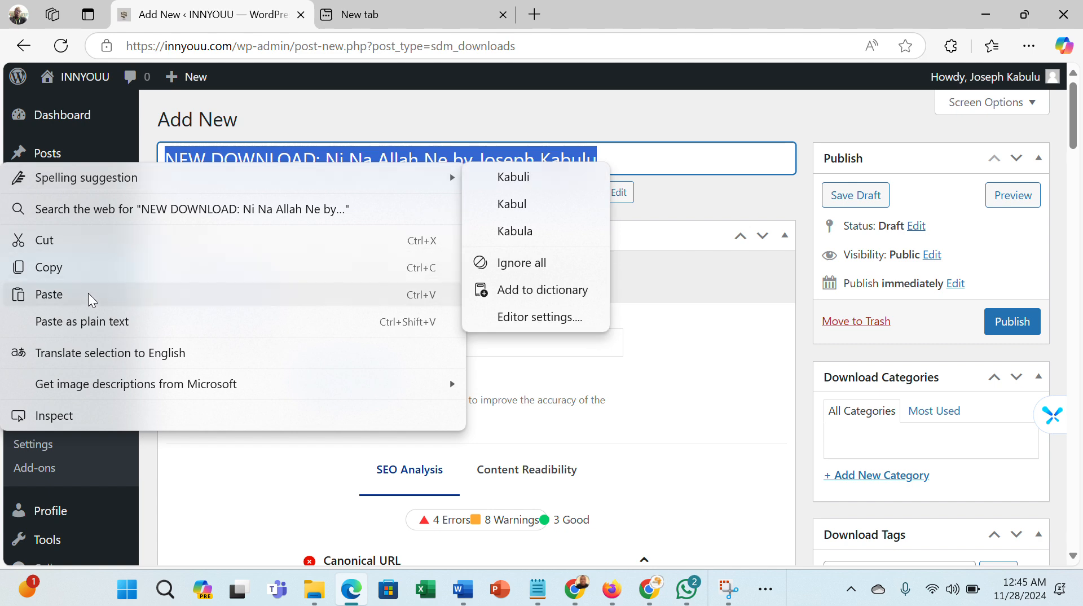
click(89, 270)
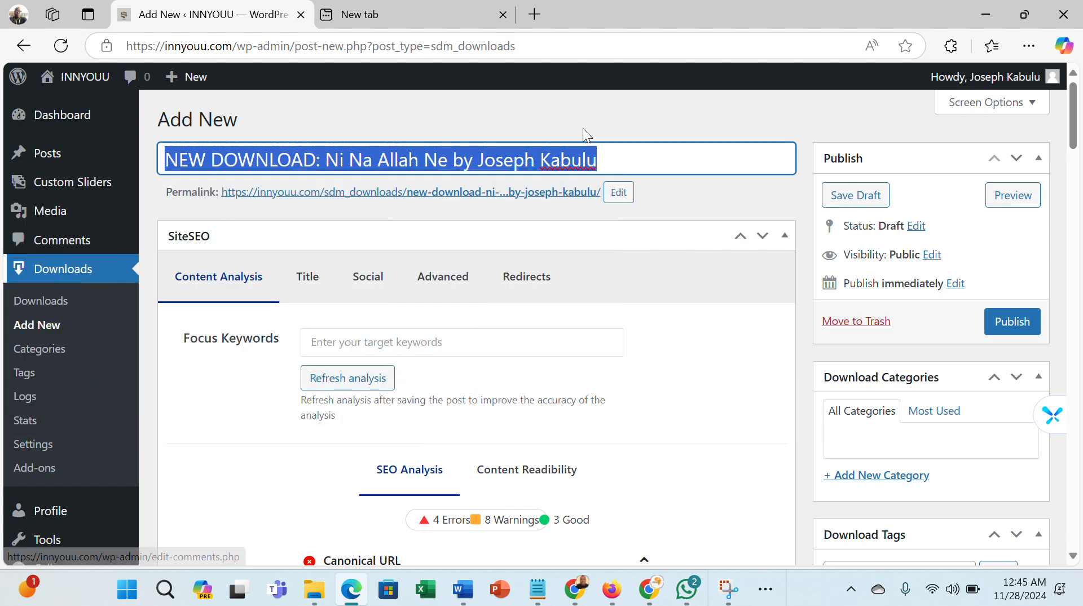
click(648, 122)
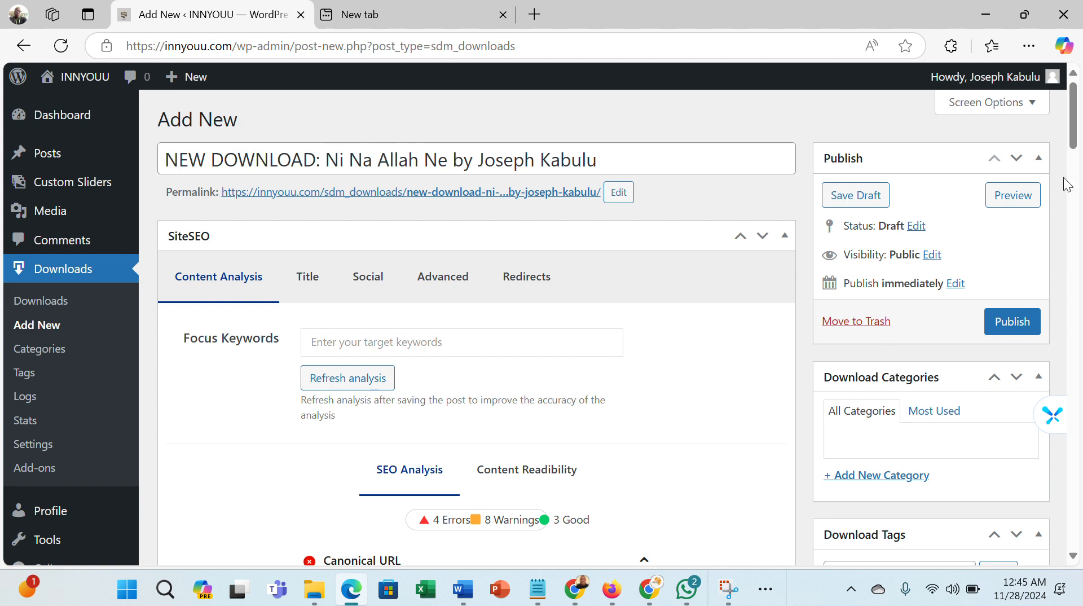
- Choose TRACK-01.mp3 from the media library as the downloadable file and insert it
drag(1076, 123, 1081, 335)
click(215, 287)
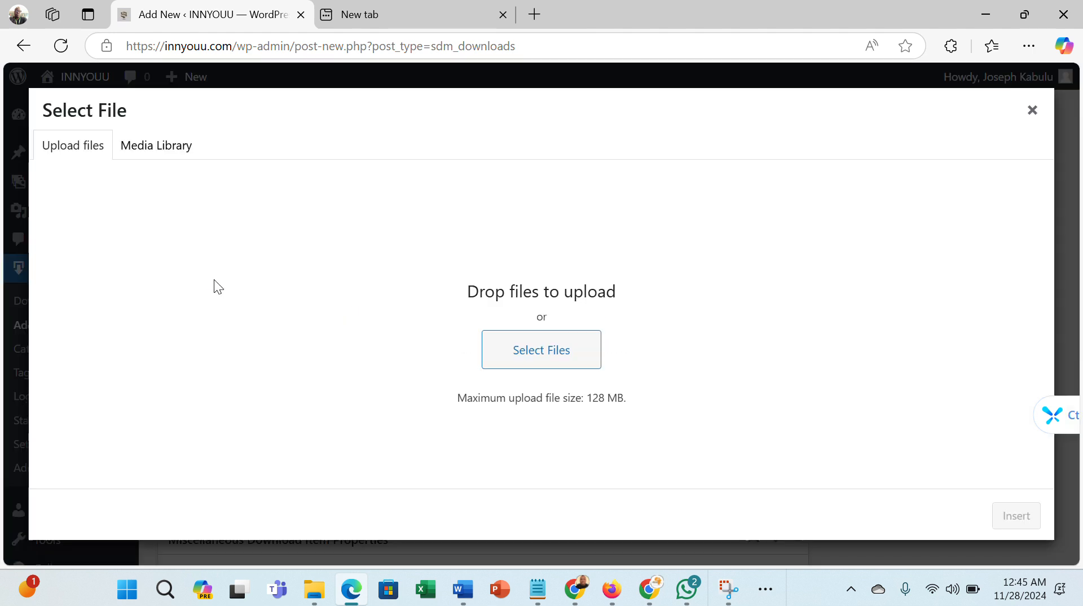
click(158, 155)
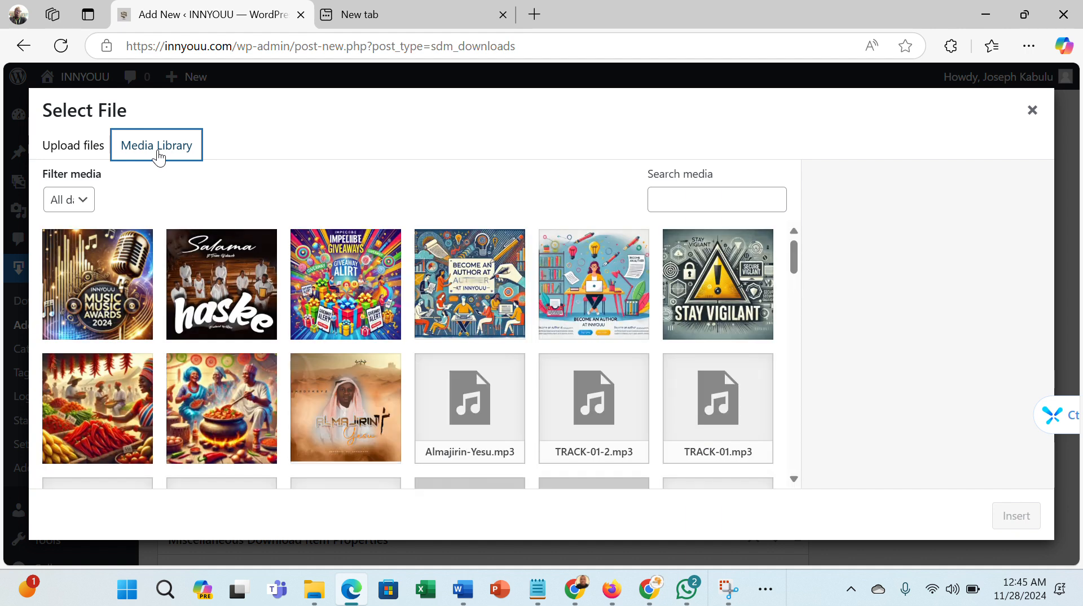
click(733, 426)
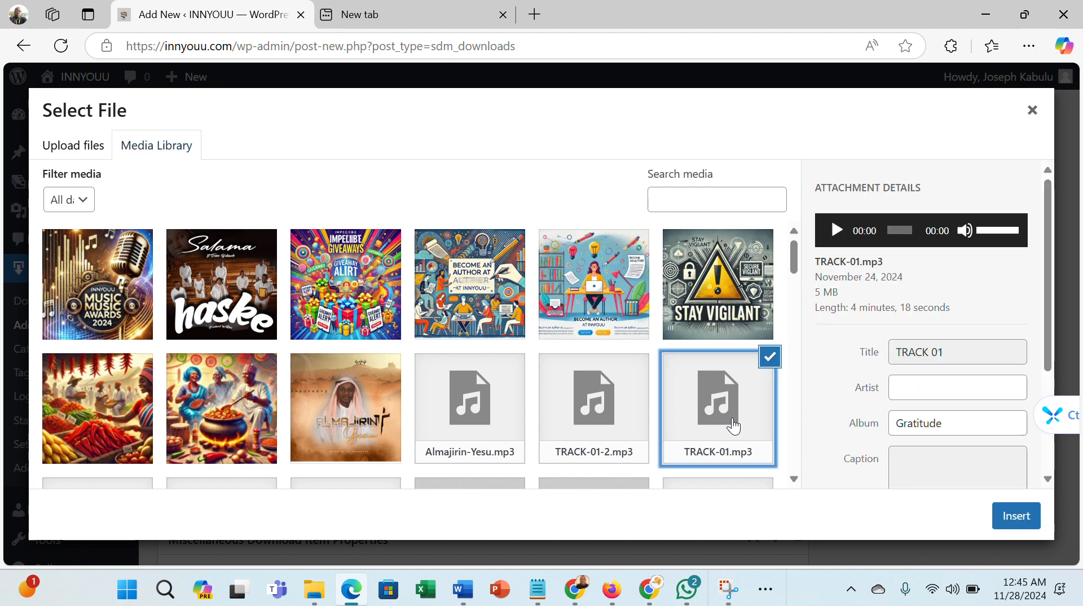
click(1007, 522)
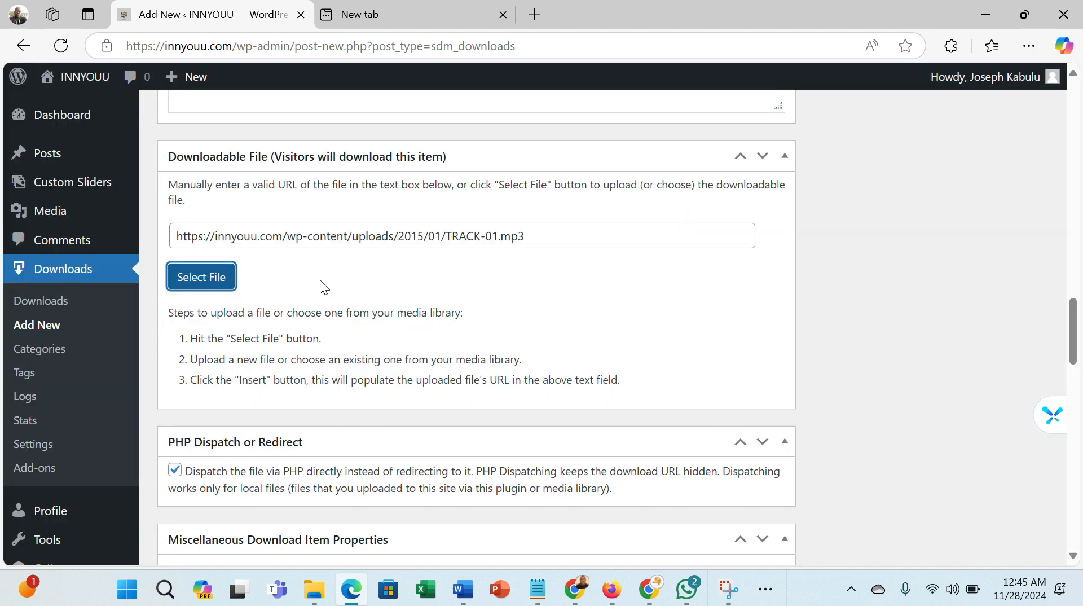
- Reselect TRACK-01.mp3 from the media library and insert it again as the downloadable file
click(203, 279)
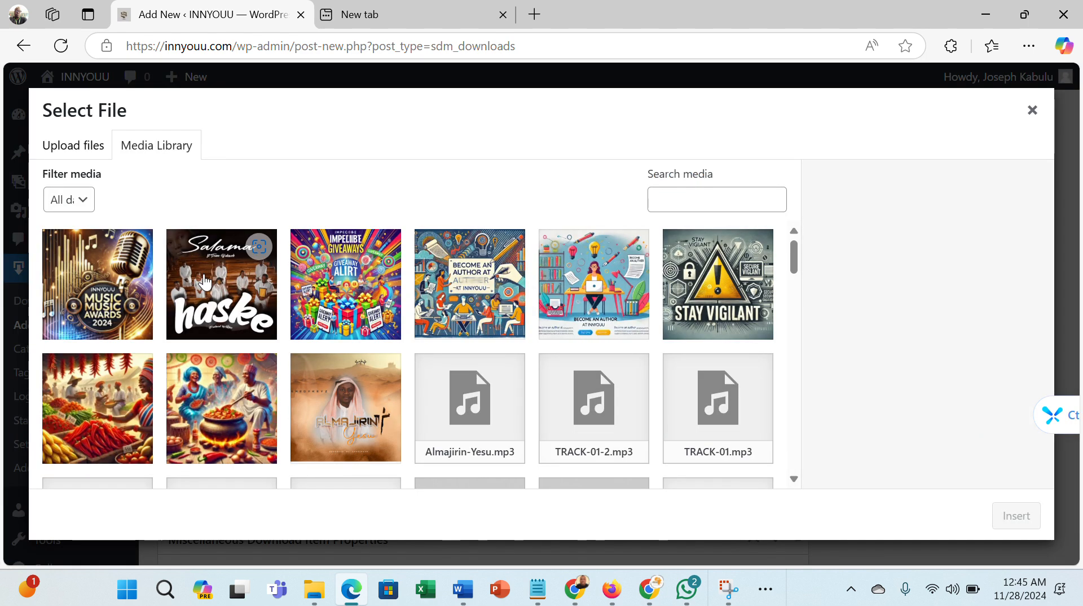
click(71, 155)
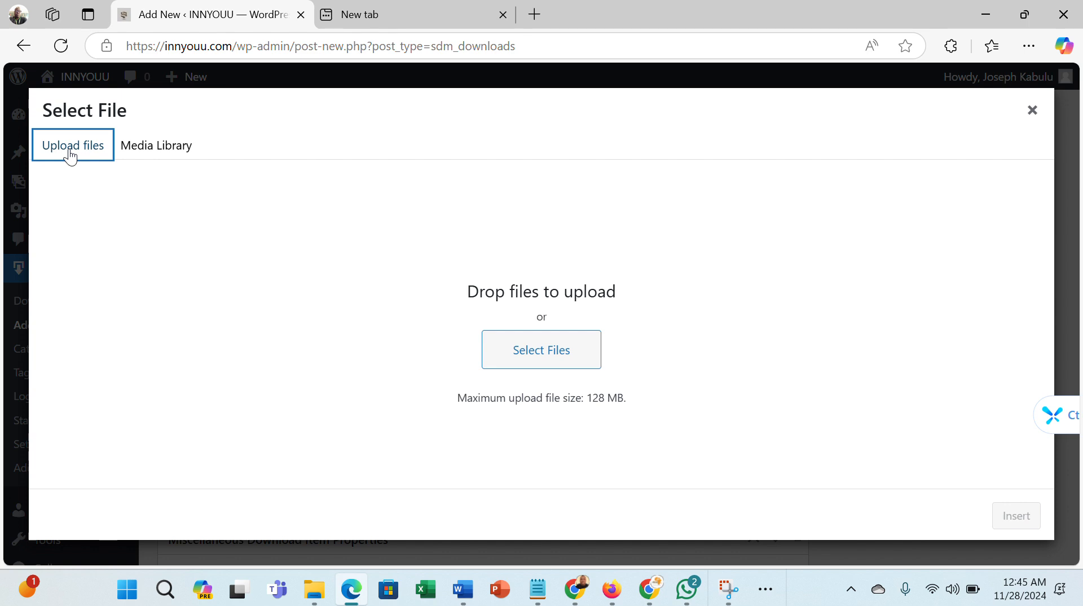
click(175, 159)
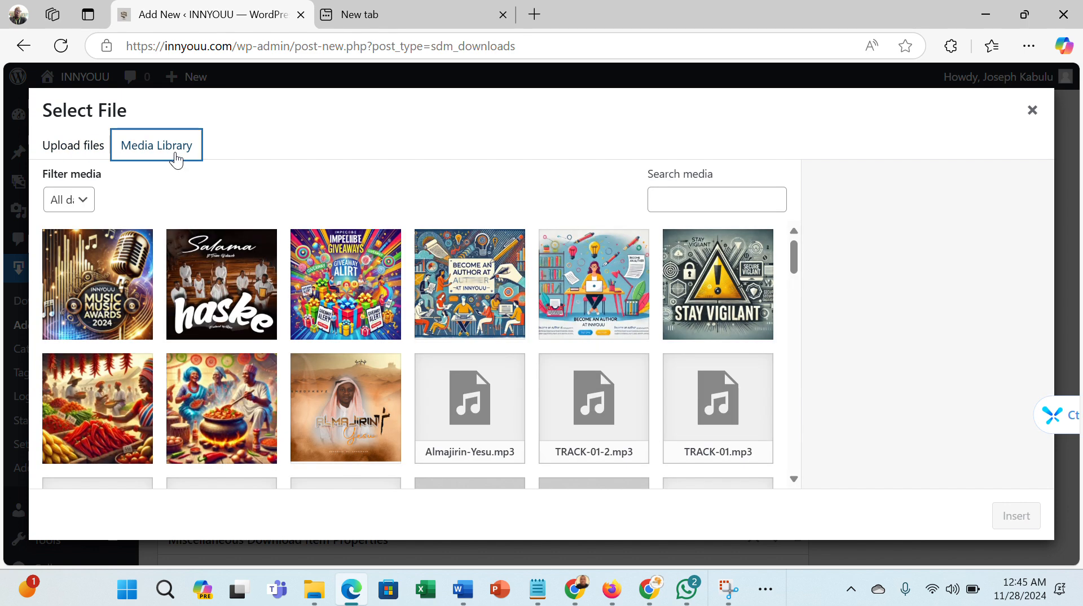
click(713, 423)
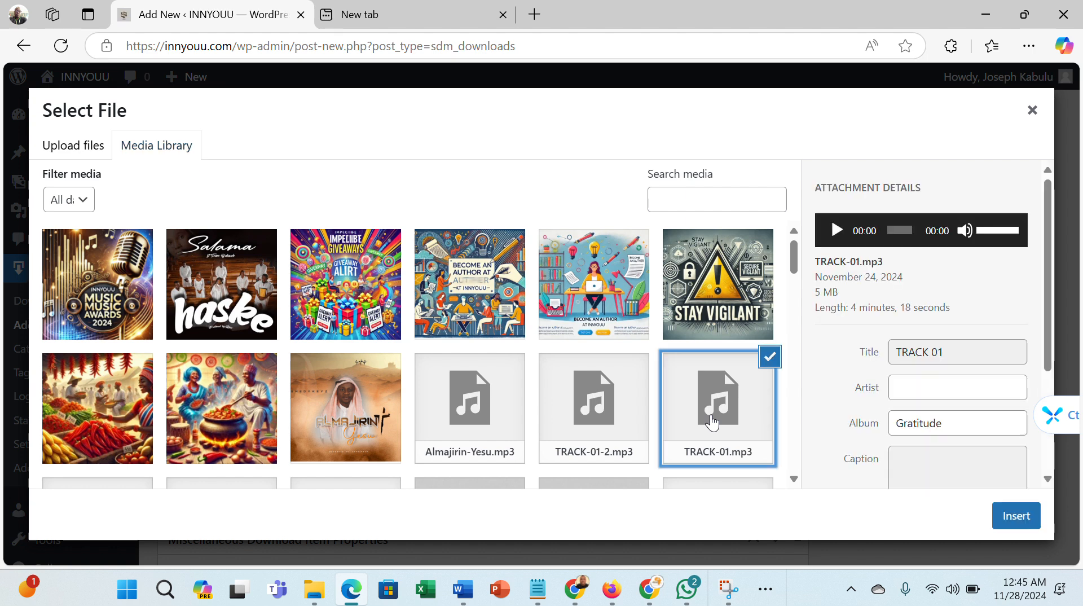
click(1013, 516)
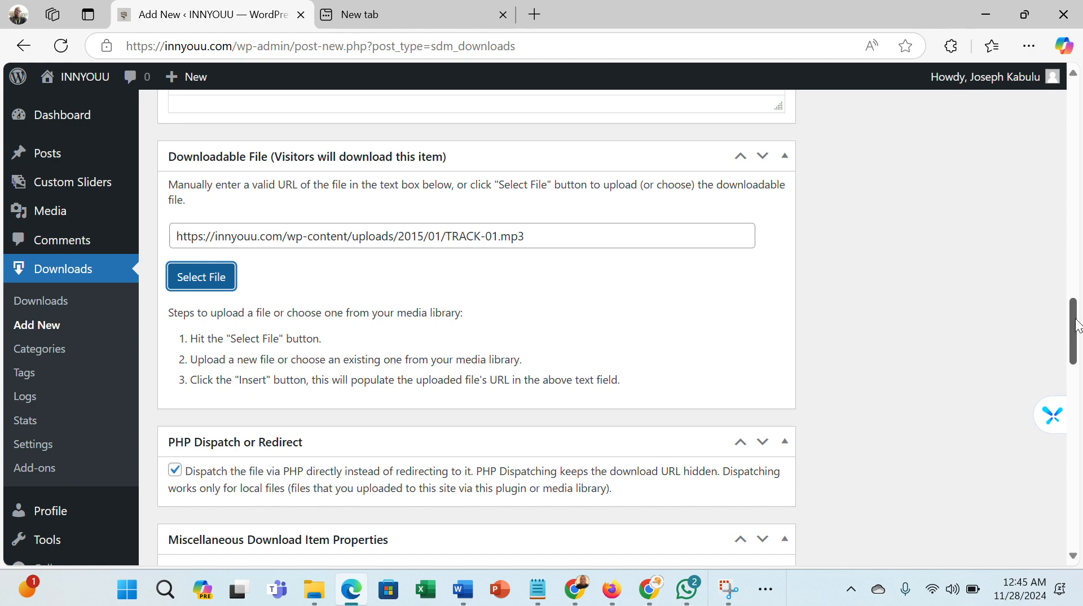
- Enter 4.52 mb as the file size in the other details section
drag(1078, 326, 1080, 460)
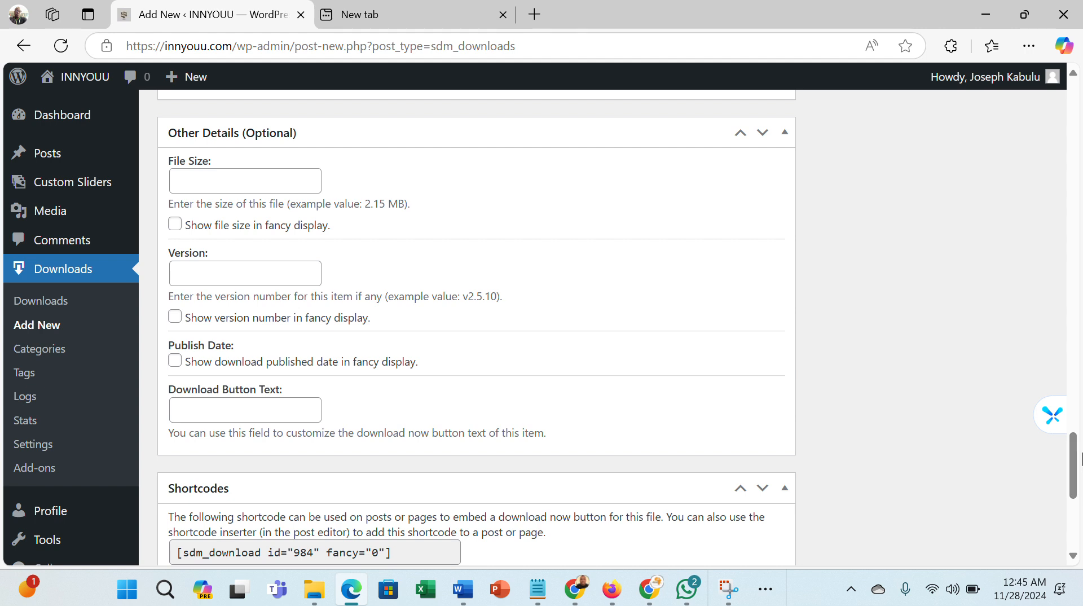
click(288, 180)
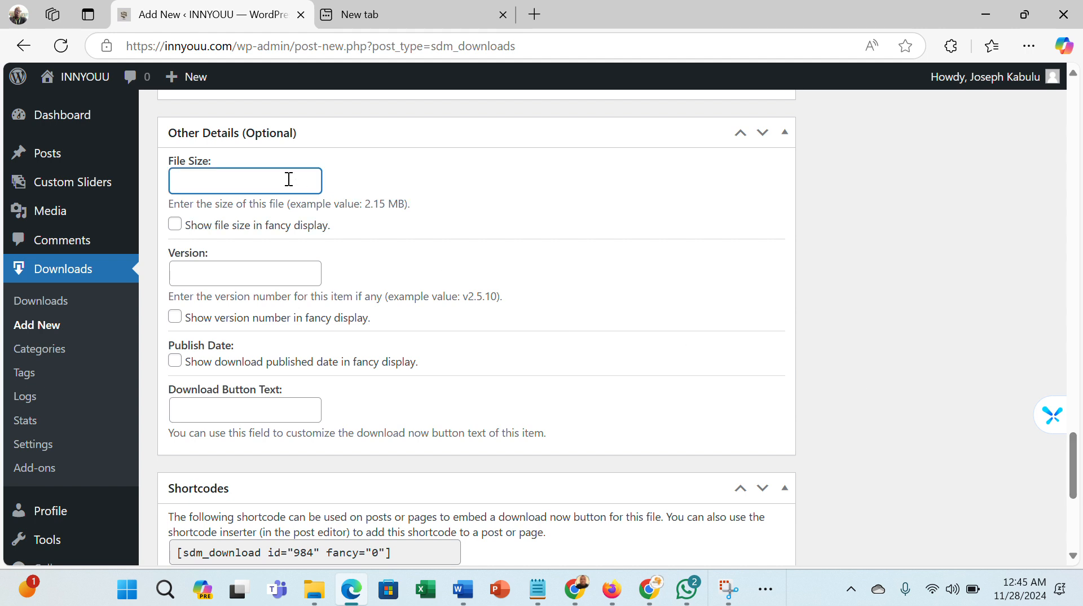
text(4.52 mb)
- Set the download button text to Download Now
click(255, 416)
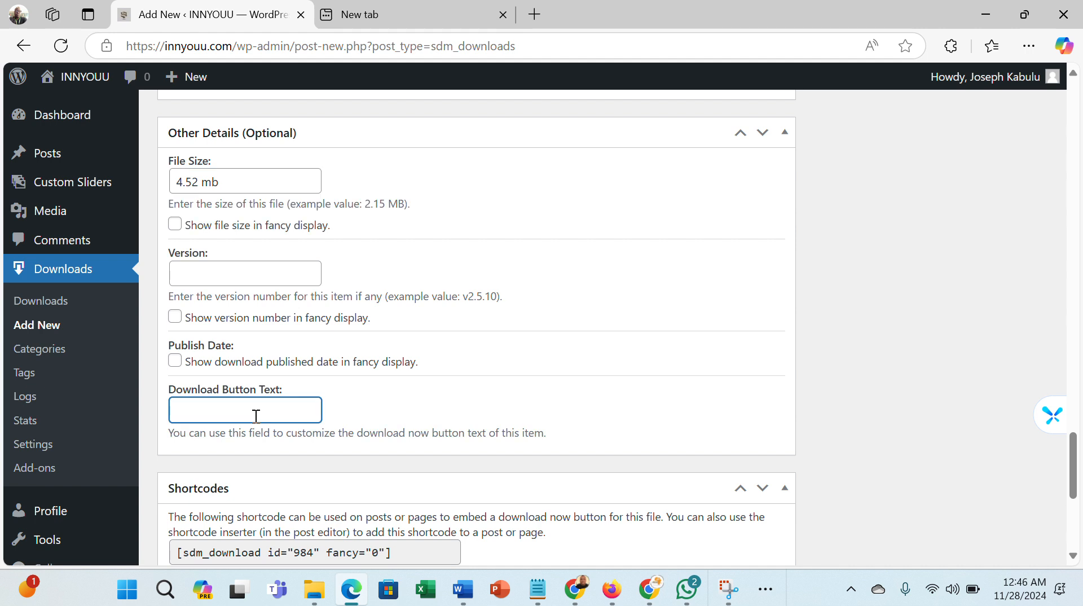
text(Download Now)
click(662, 422)
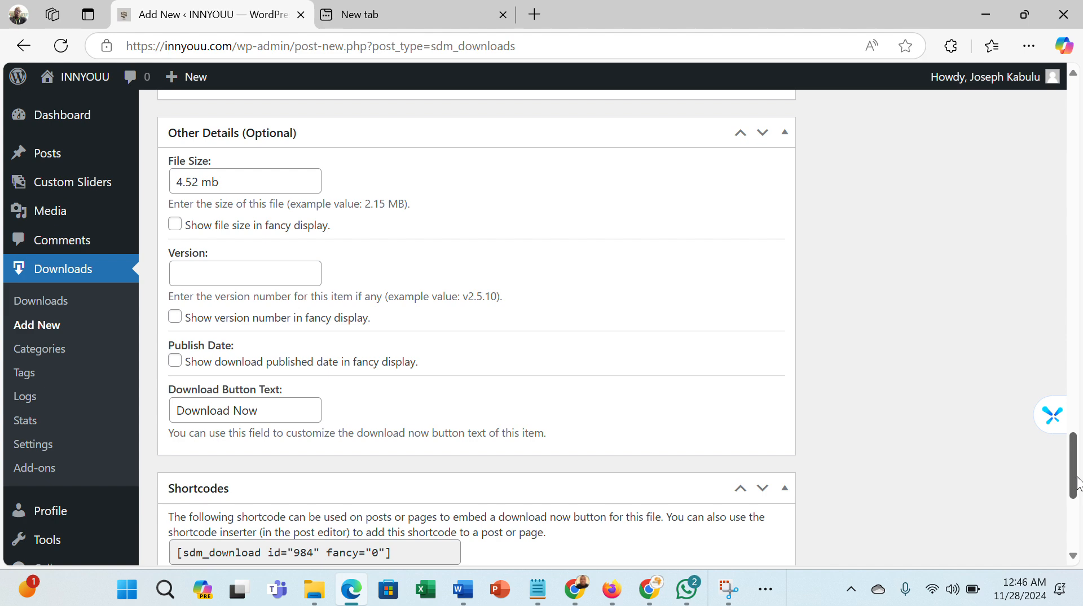
- Copy the basic download shortcode [sdm_download id="984" fancy="0"]
drag(1078, 484, 1077, 522)
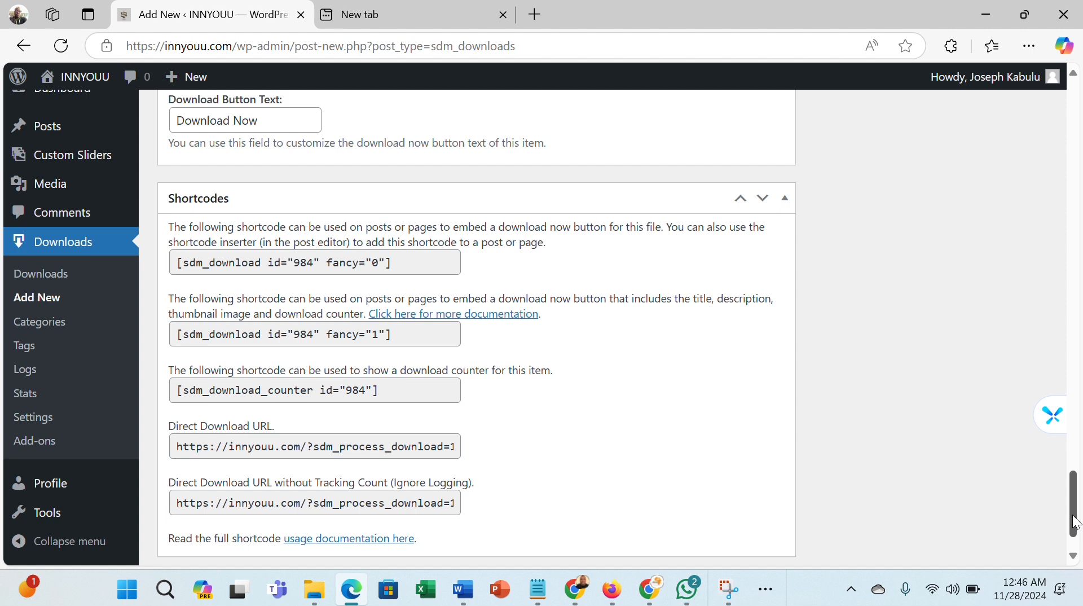
click(401, 266)
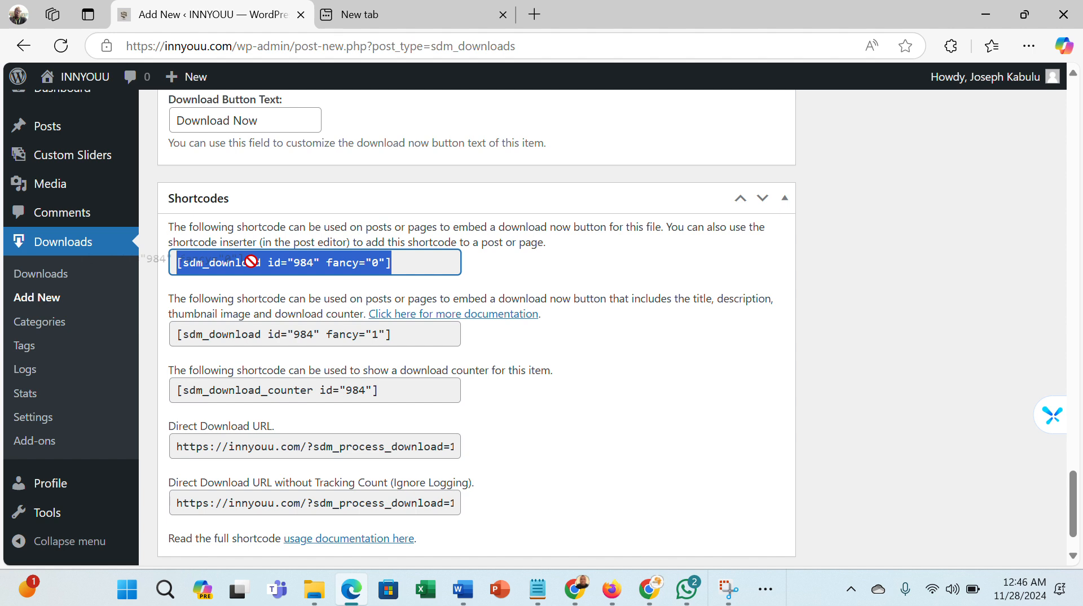
right_click(283, 263)
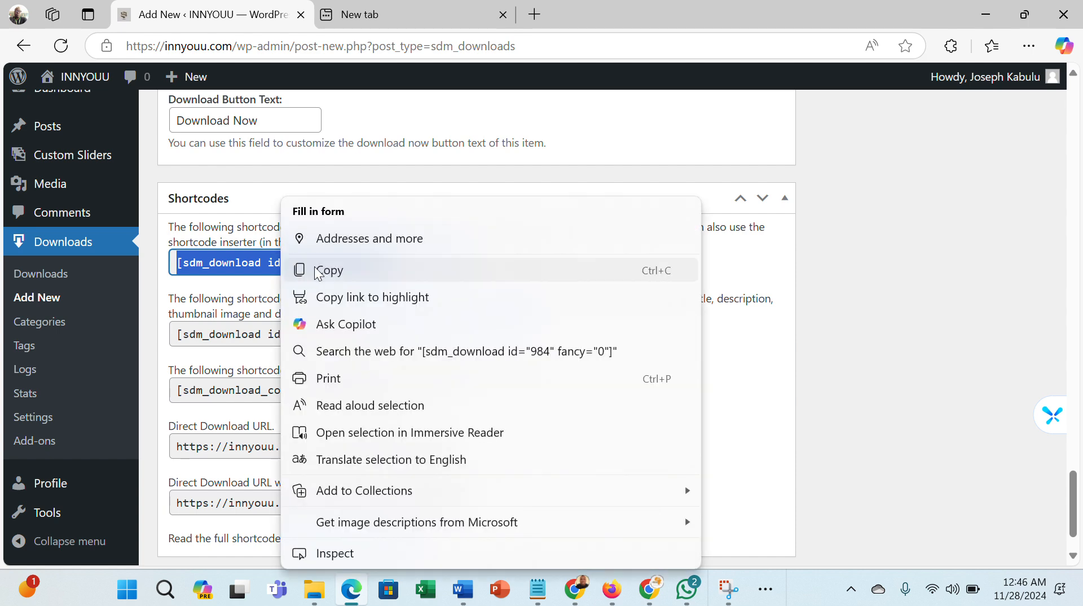
click(331, 271)
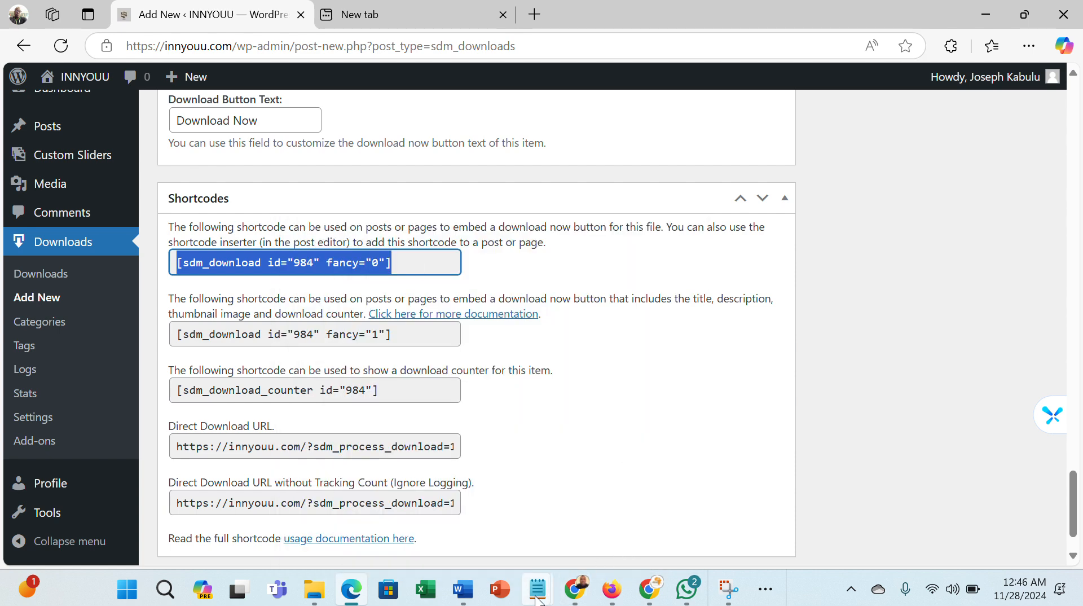
- Switch to Notepad, paste the shortcode into a new tab, and minimize it
mouse_move(537, 599)
click(487, 520)
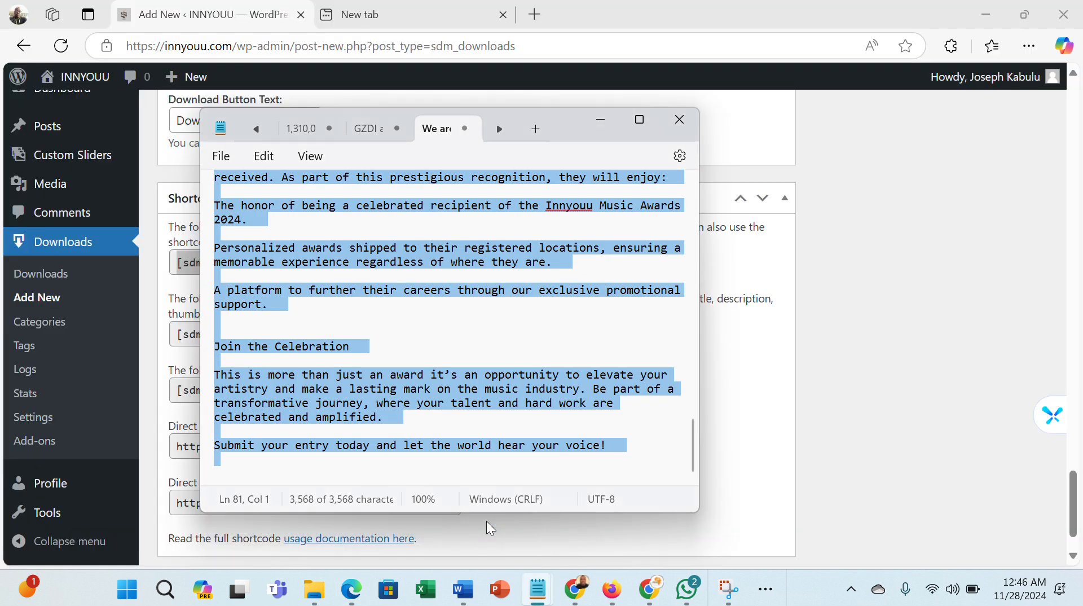
key(ctrl+n)
key(ctrl+v)
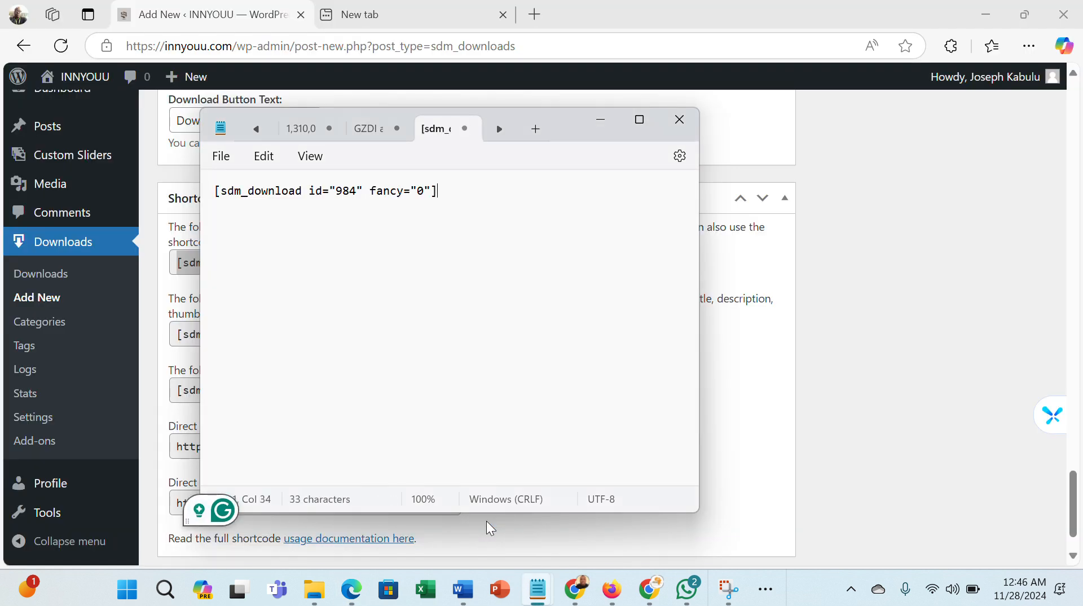
click(602, 118)
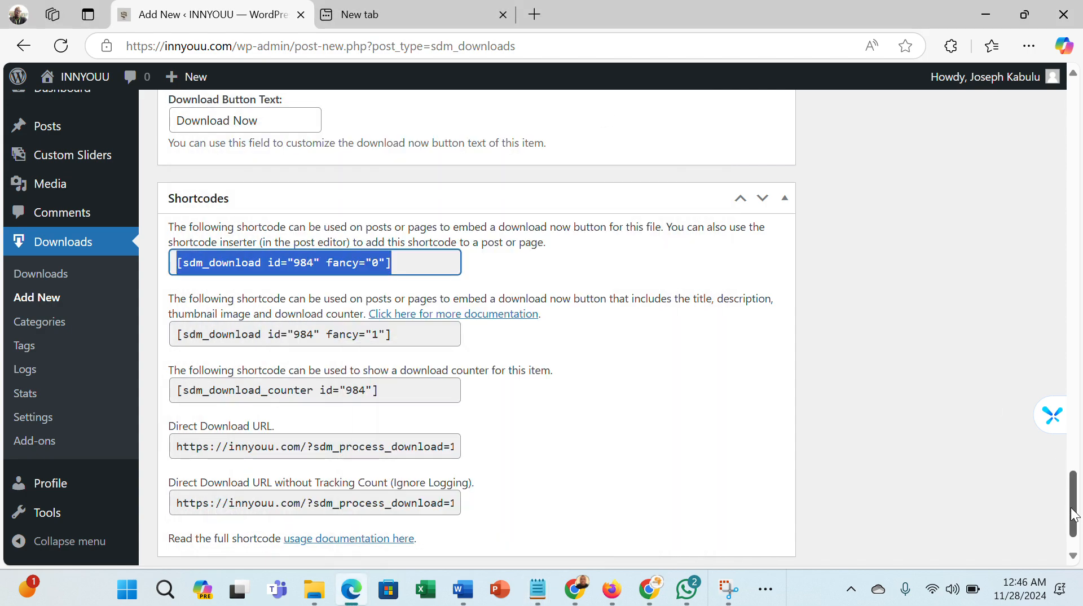
- Copy the full download title once more
drag(1074, 501, 1082, 113)
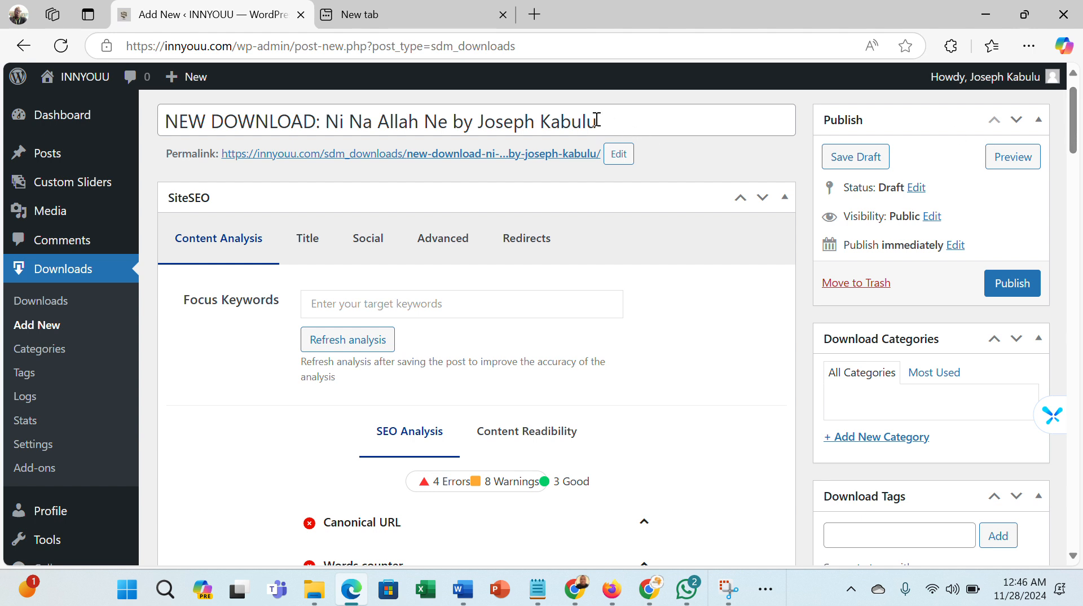
drag(598, 120, 176, 118)
right_click(187, 120)
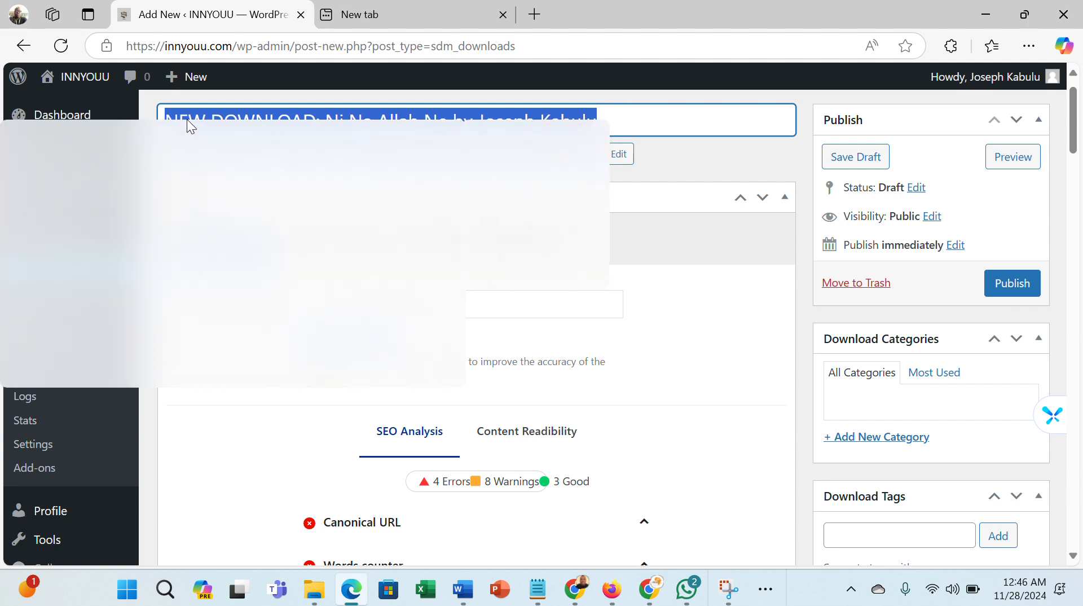
click(167, 233)
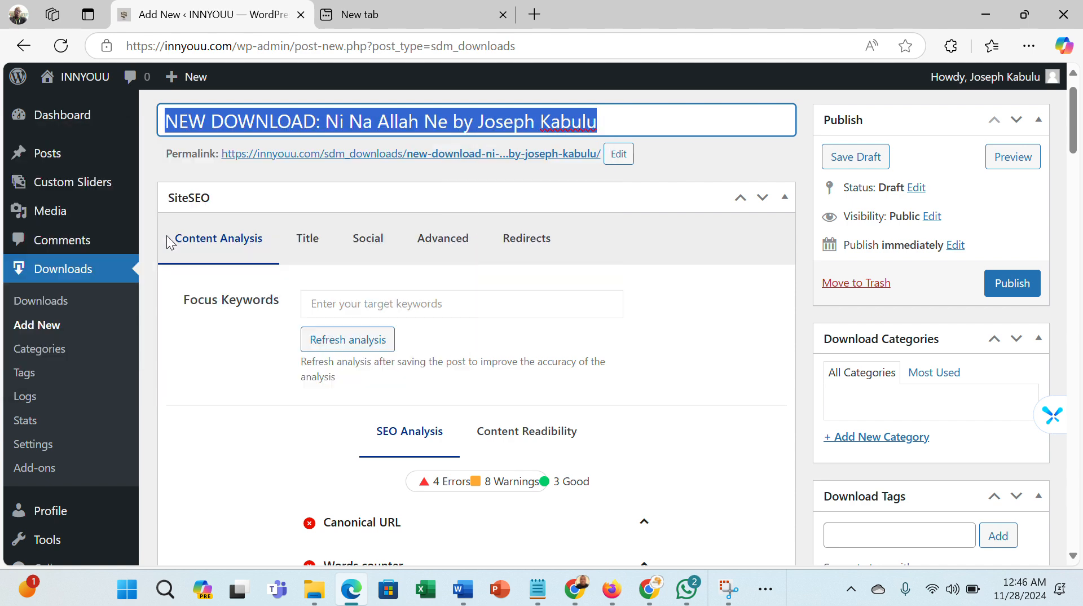
- Switch to Notepad, paste the download title on a new line below the shortcut, and minimize Notepad
mouse_move(538, 589)
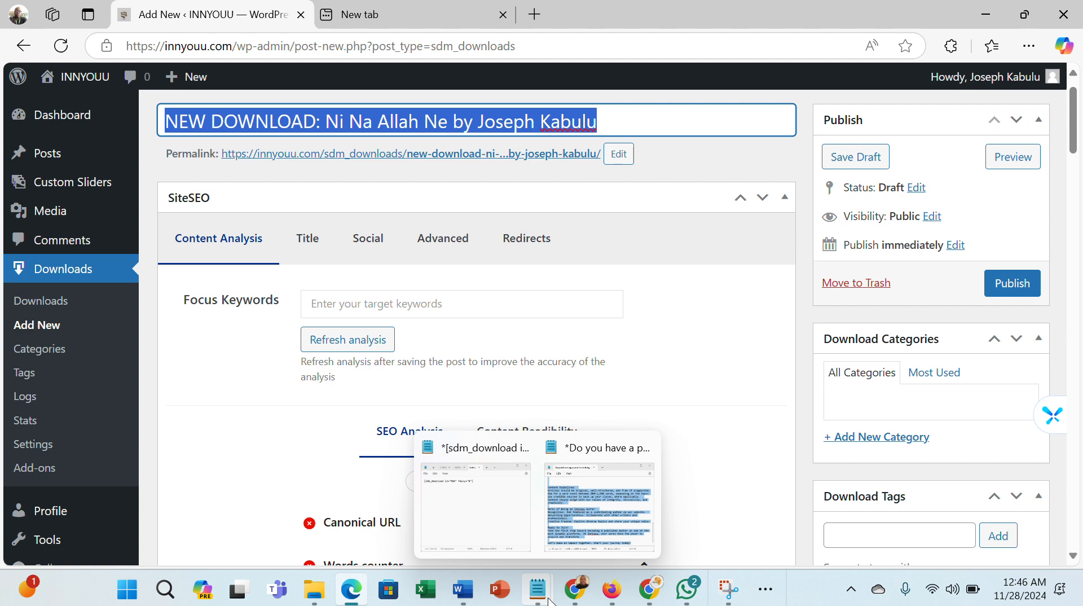
click(485, 509)
key(Return)
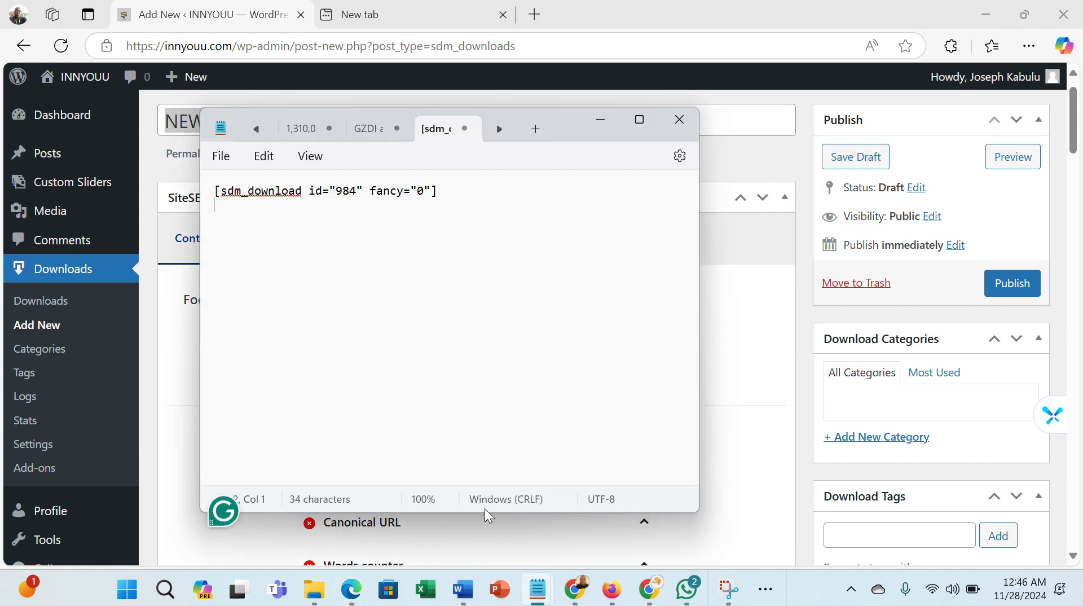
key(Return)
key(ctrl+v)
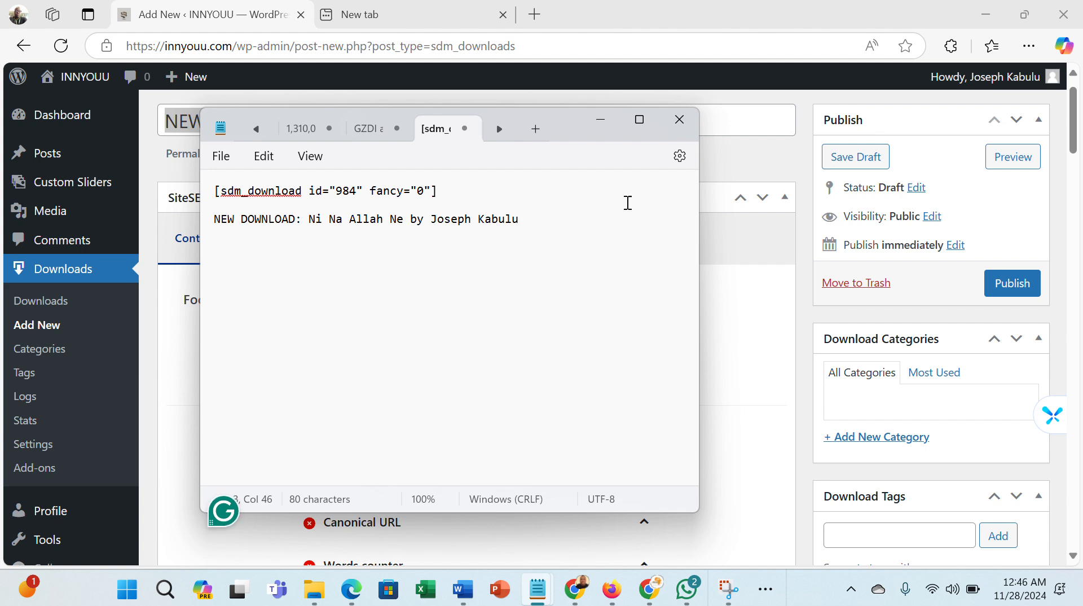
click(596, 125)
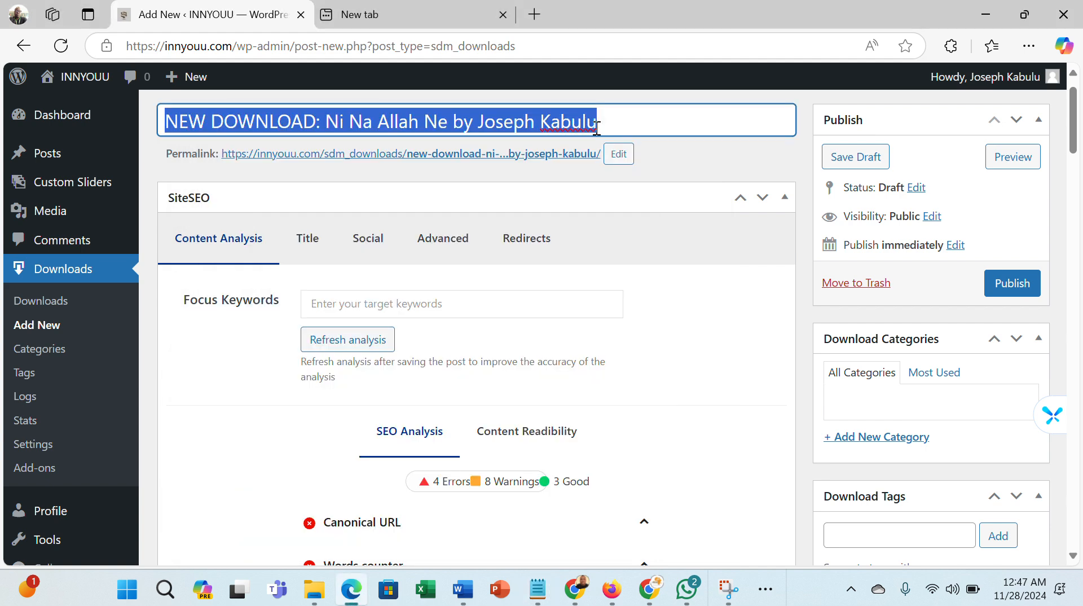
- Publish the new download
click(710, 158)
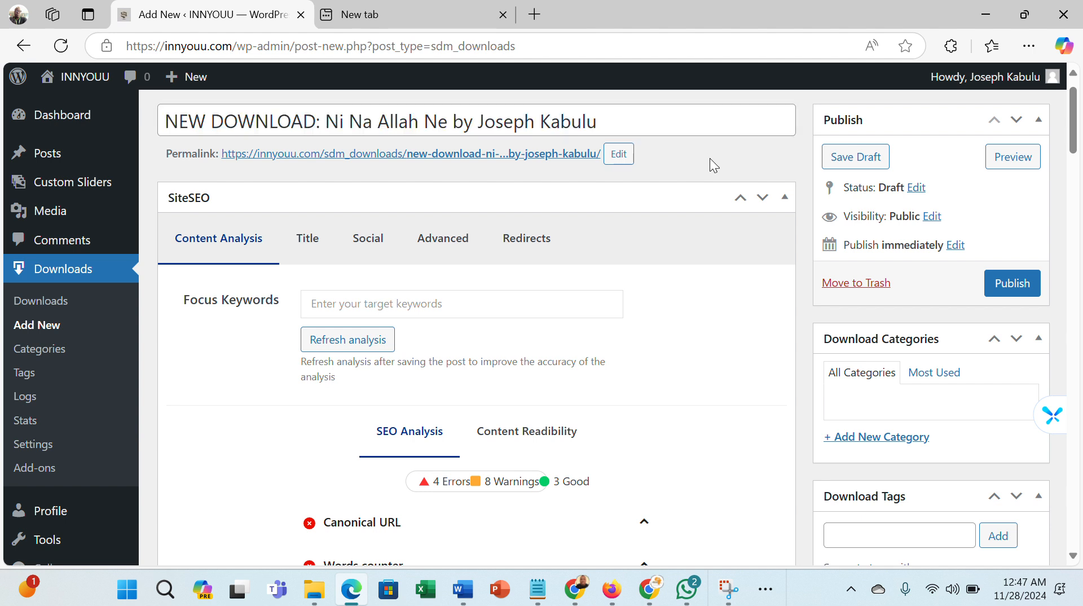
click(1011, 286)
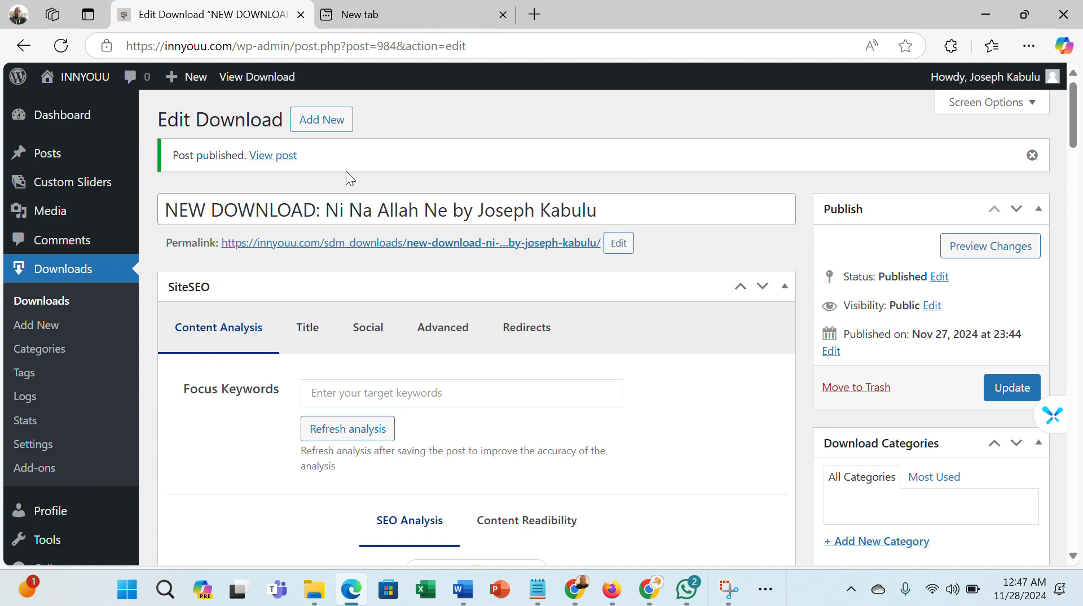
- Start a new post and paste the copied download title as its title
mouse_move(174, 82)
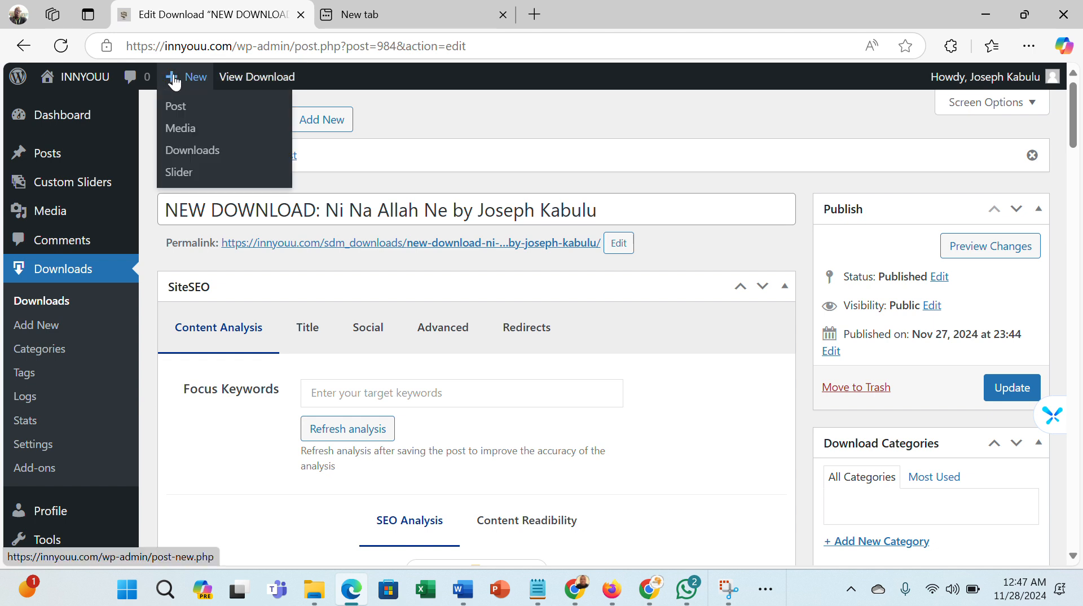
click(175, 115)
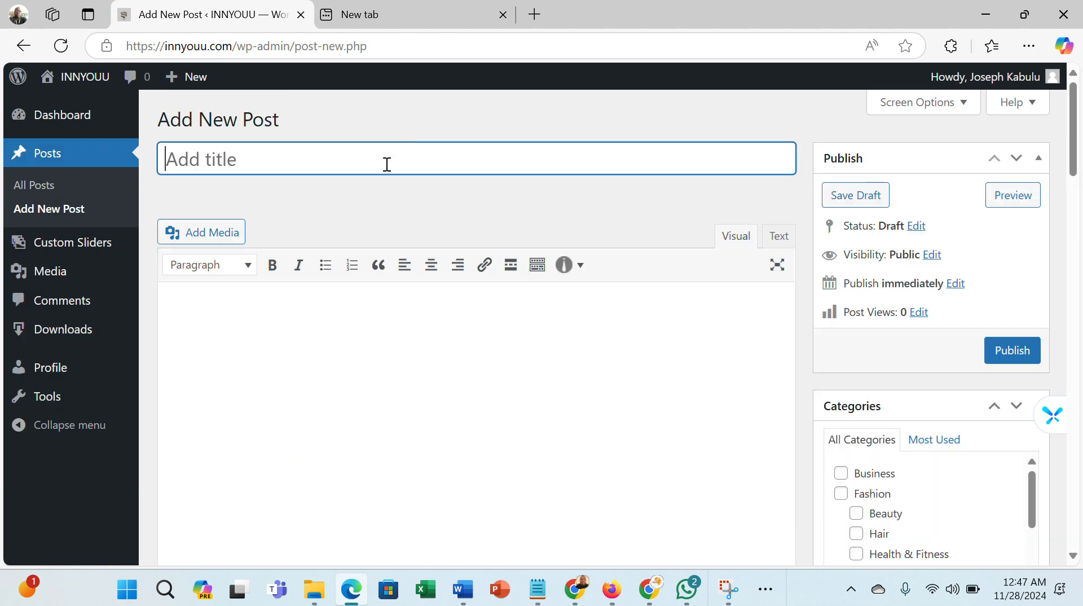
key(ctrl+v)
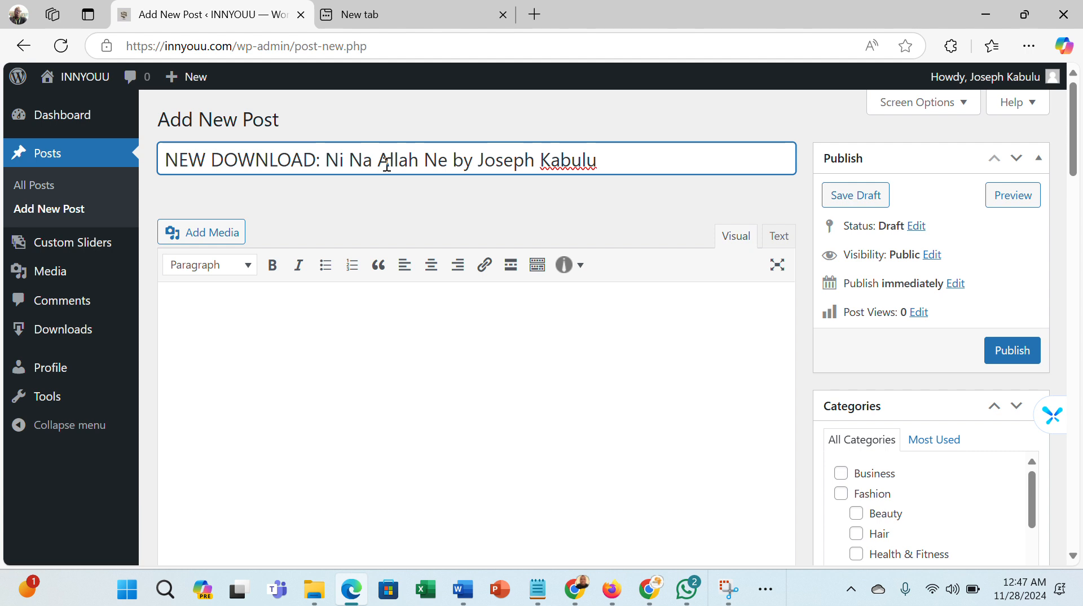
- Write the post body: "Download this heartfelt sensational song by" the artist's name, then "This song was released in 2019."
click(359, 350)
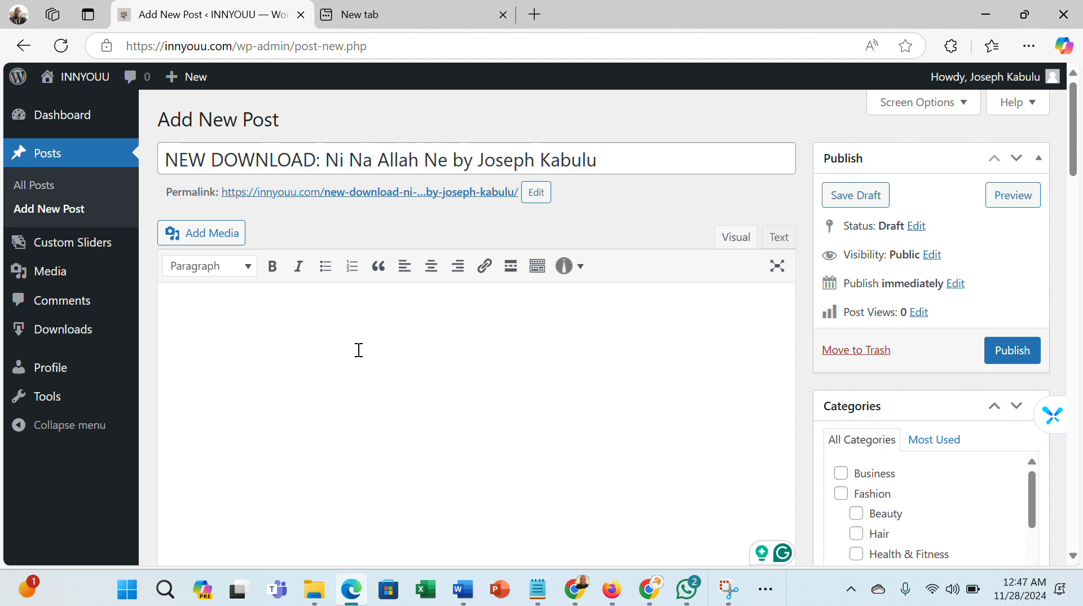
text(Downlo)
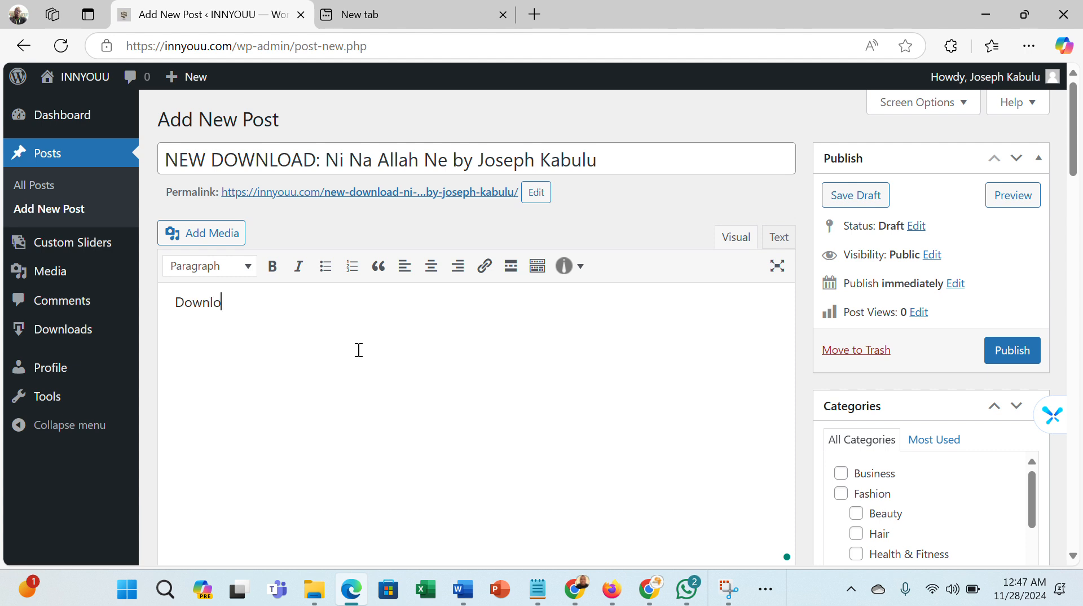
text(ad this )
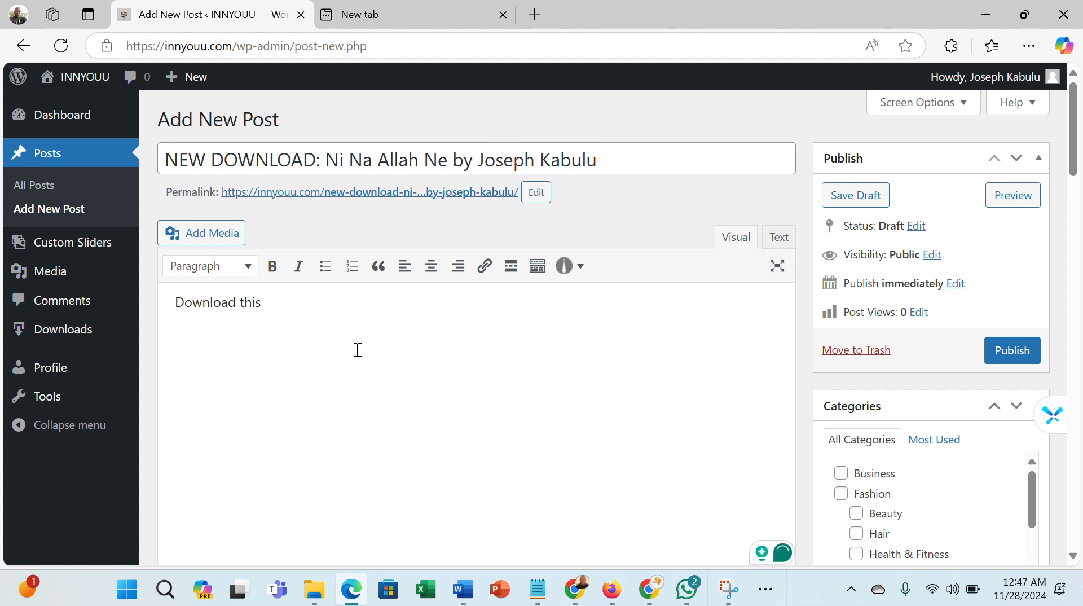
text(heartfelt )
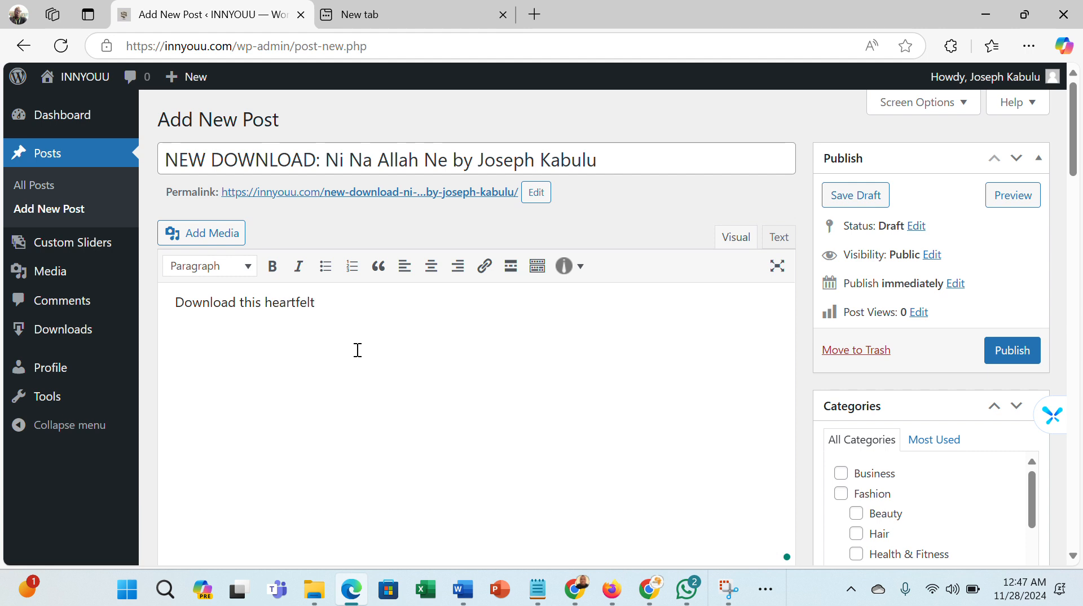
text(sensational song )
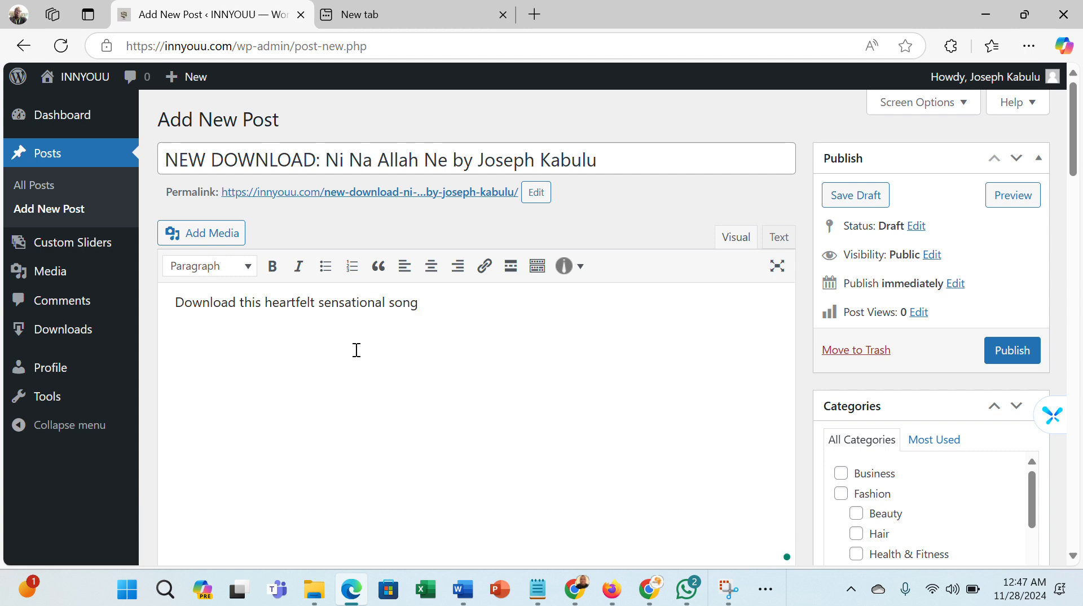
text(by Joseph Kabulu)
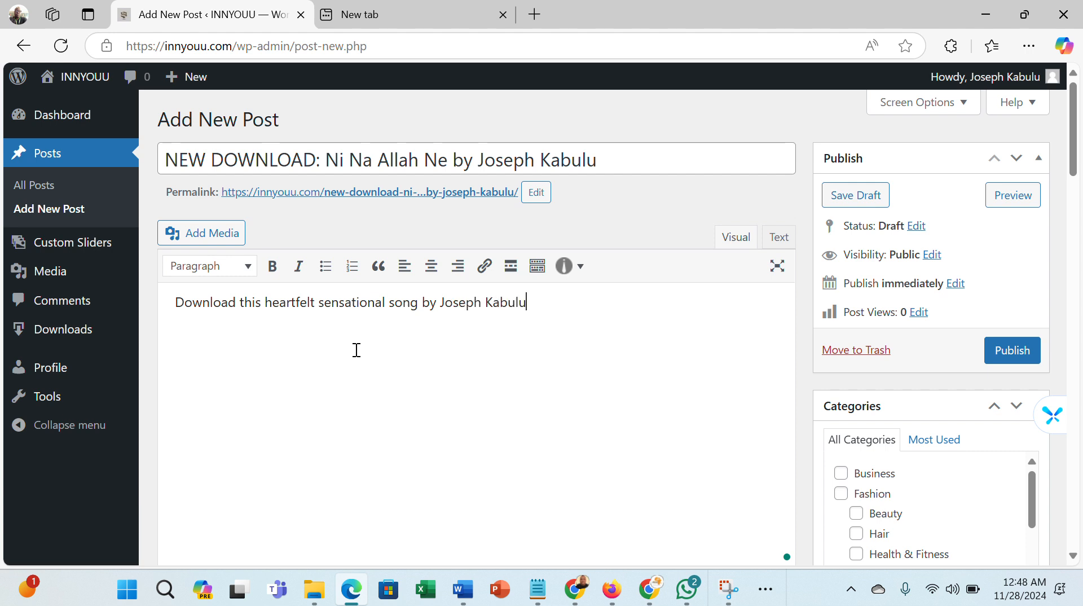
text(. This song was re)
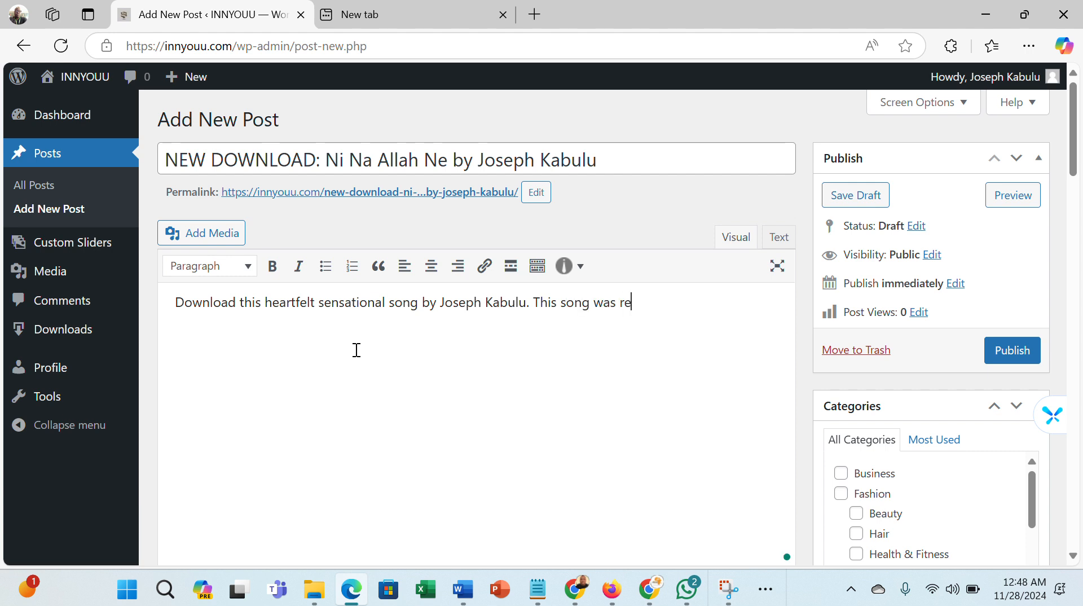
text(leased in 2019.)
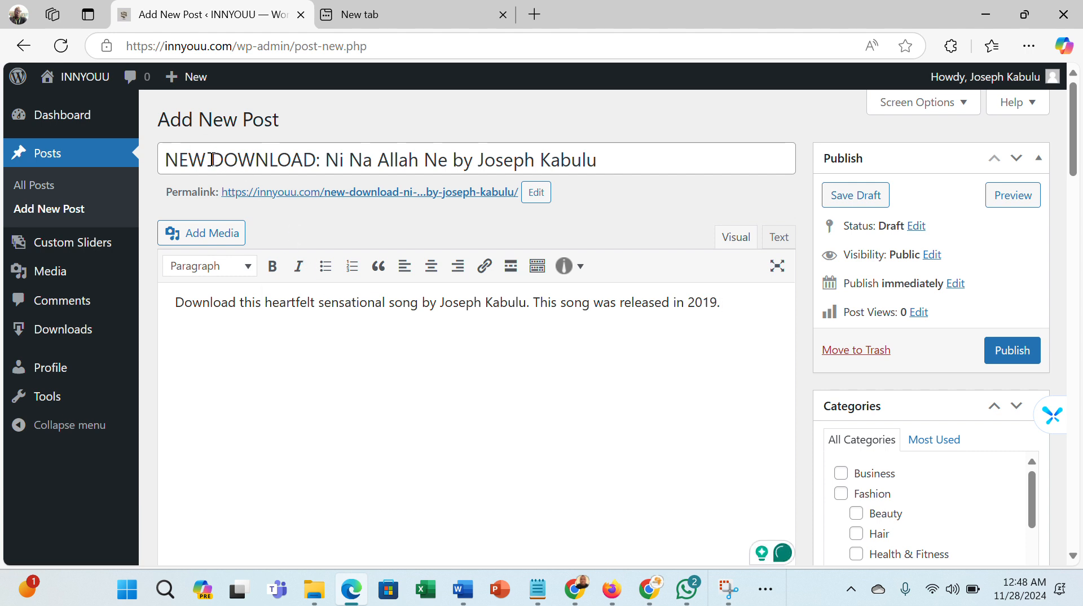
- Replace NEW DOWNLOAD at the start of the post title with THROWBACK
click(317, 162)
drag(216, 160, 161, 158)
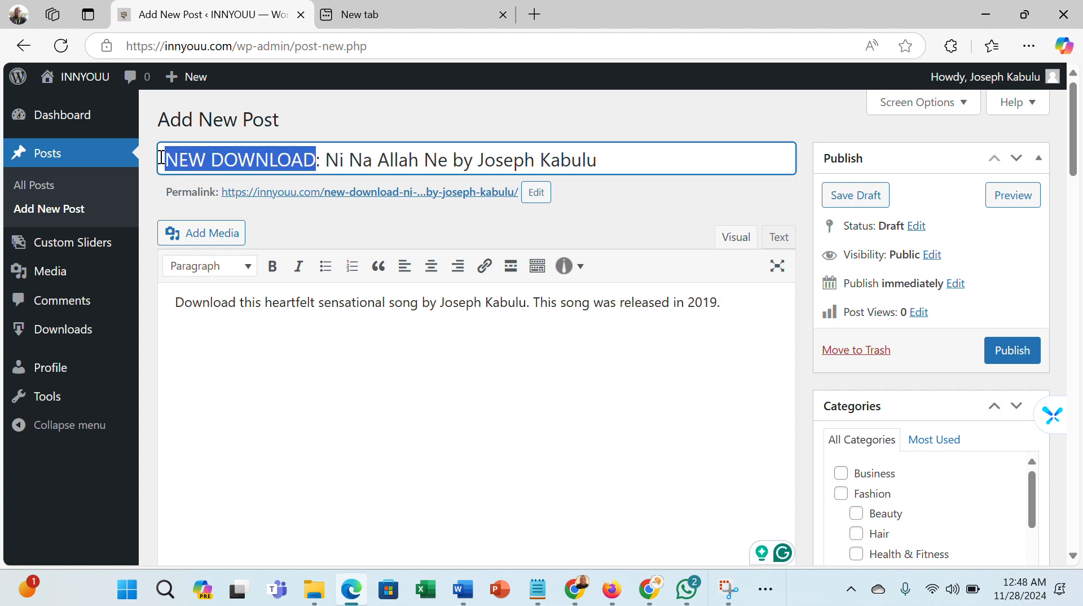
text(THRO)
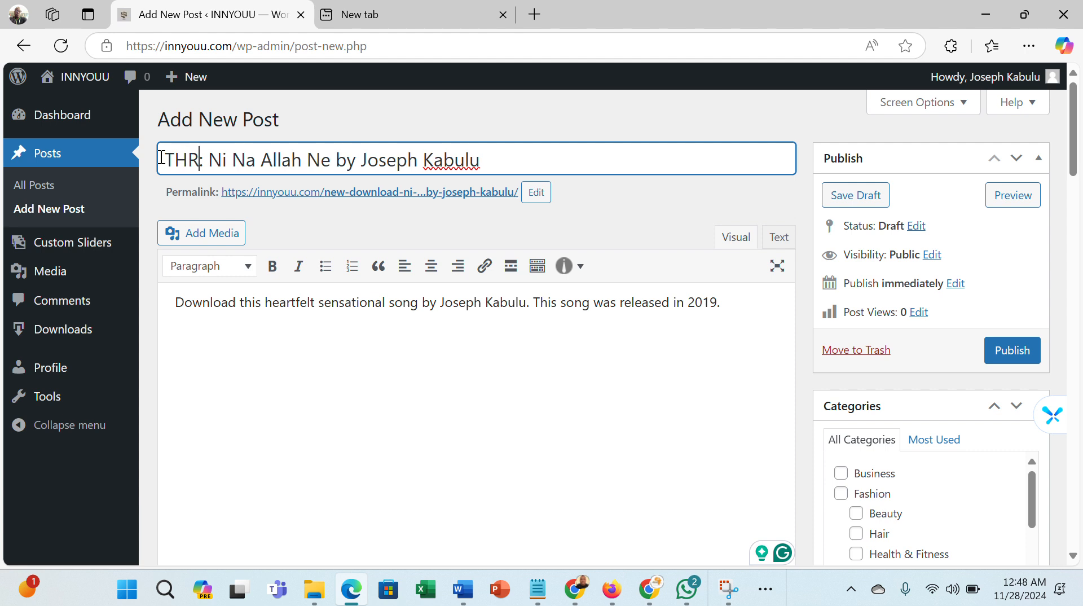
text(WL)
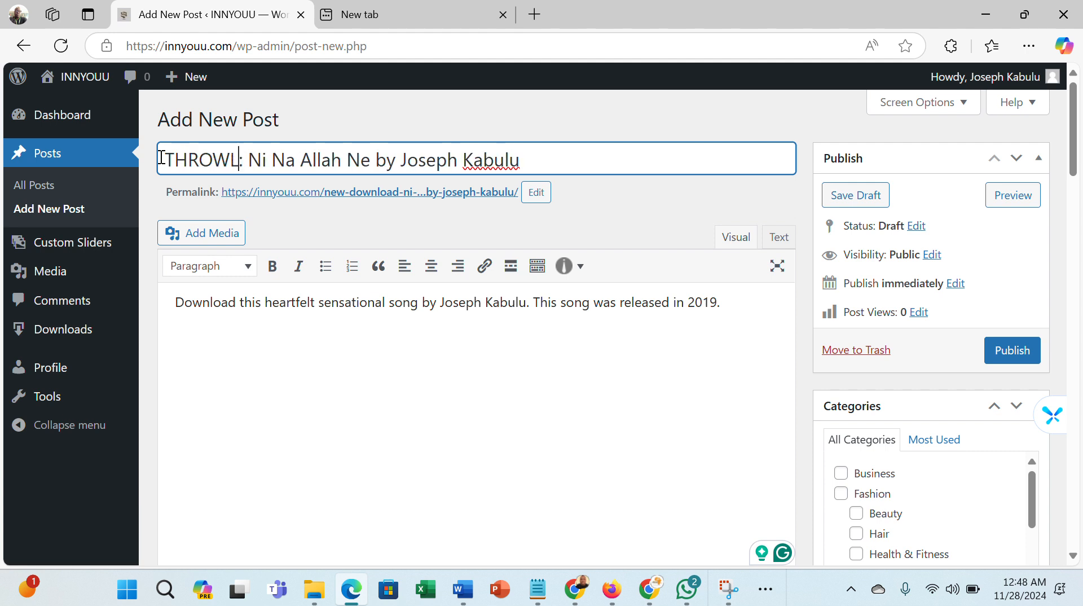
key(BackSpace)
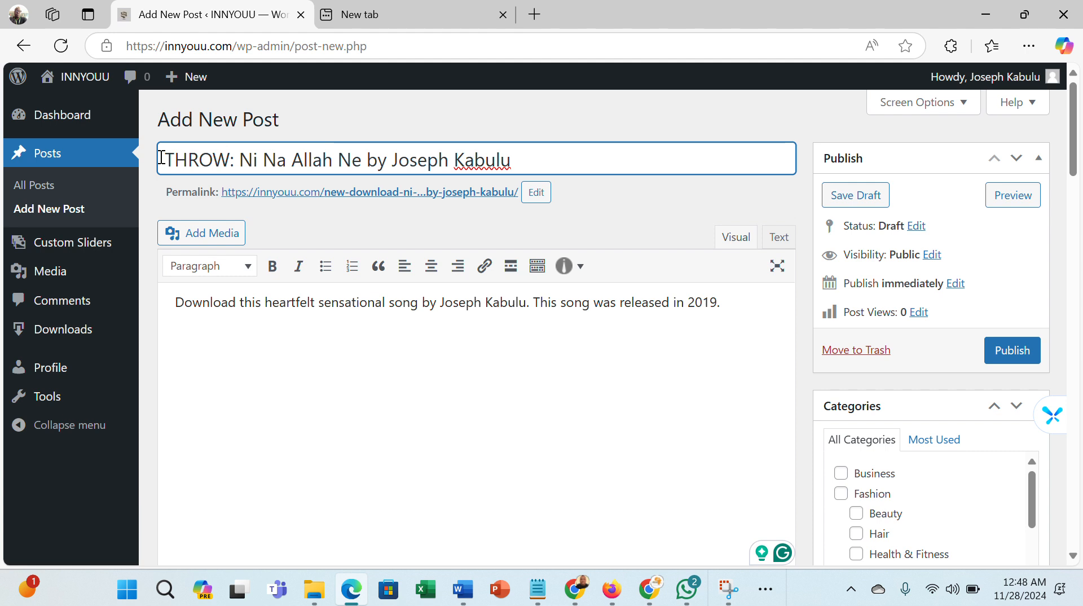
text(BACK)
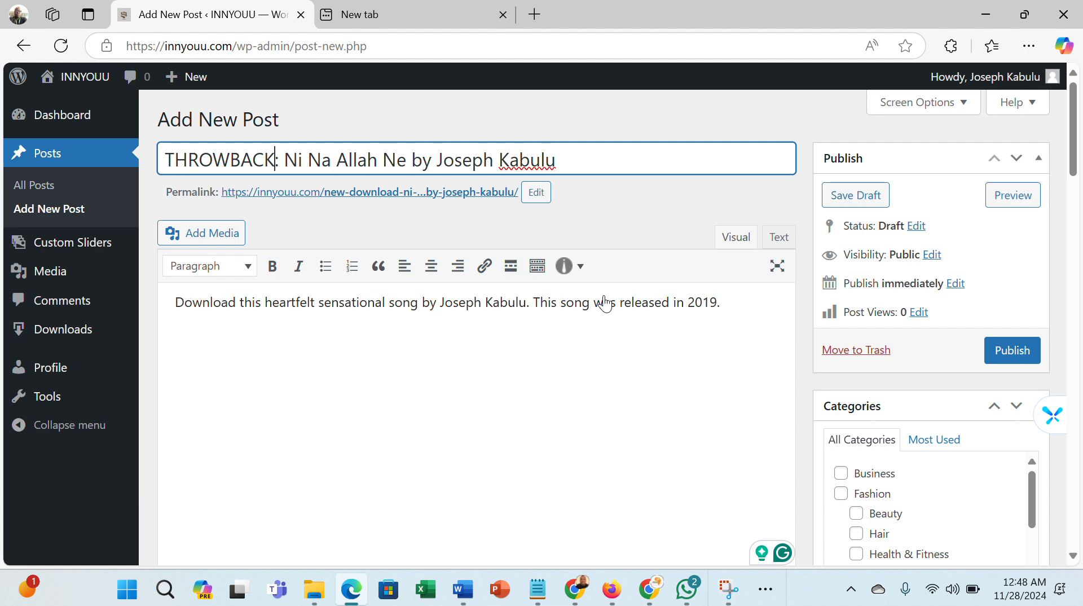
- Continue the body with "This song is a declaration to demonstrate one's belonging to God in all realms of life and his likeness." and start new paragraphs
click(727, 309)
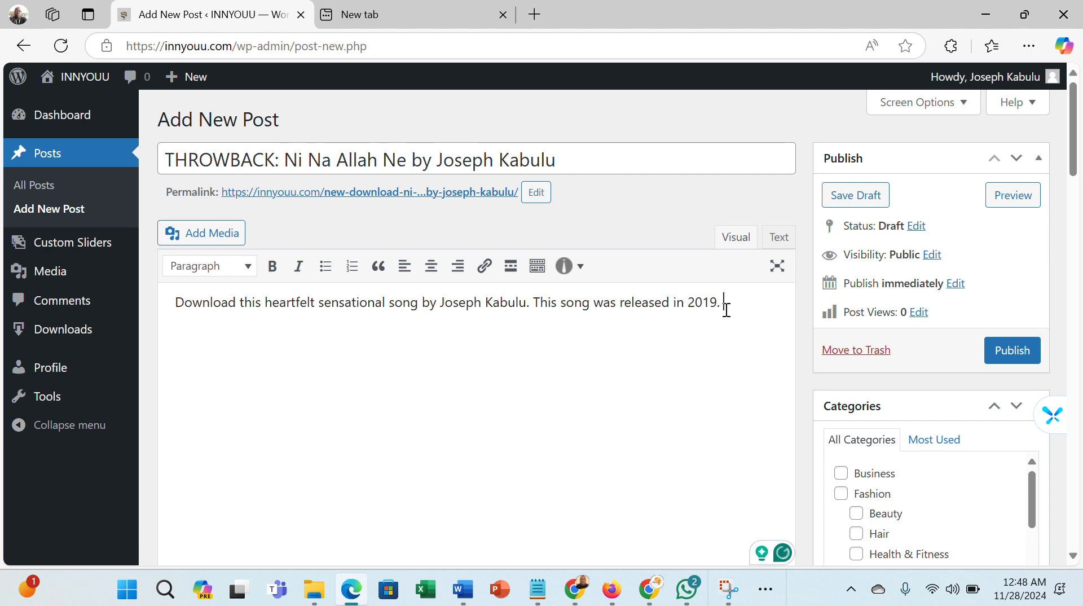
text(tHIS)
key(BackSpace)
key(BackSpace)
key(BackSpace)
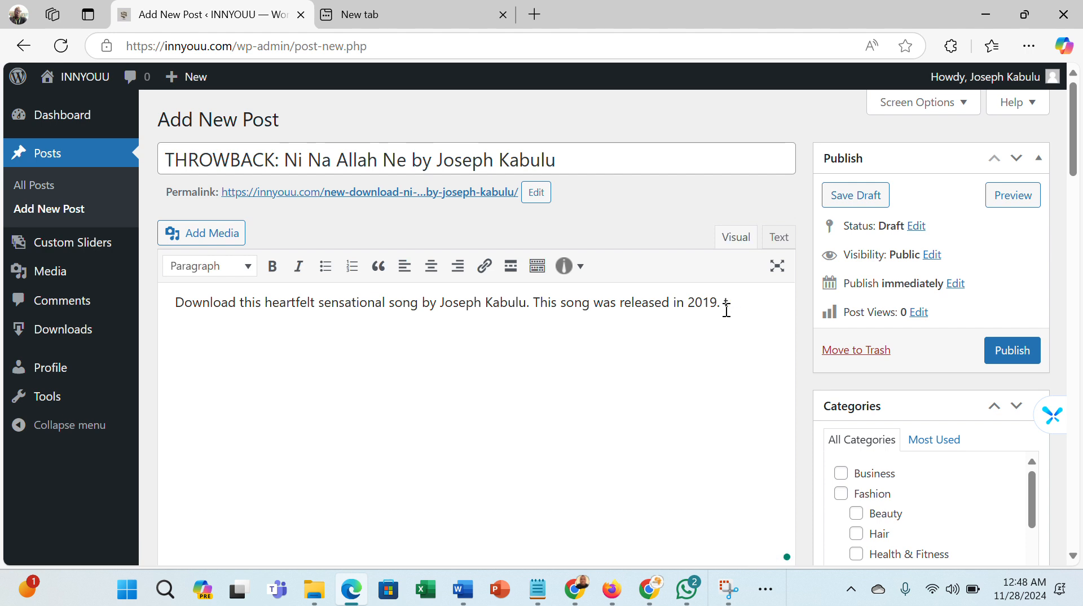
text(Thi)
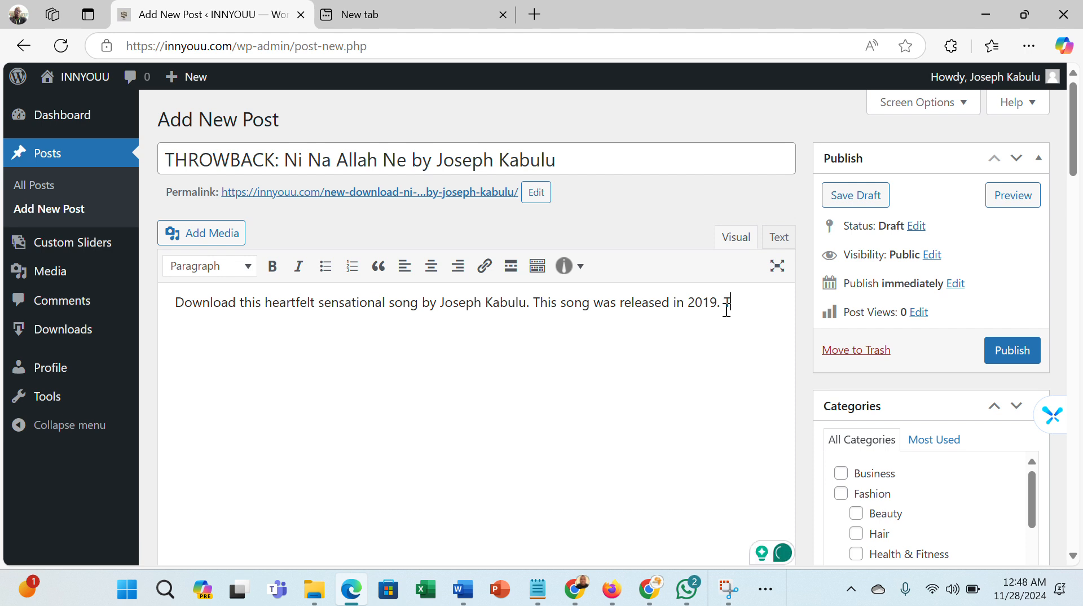
text(s so)
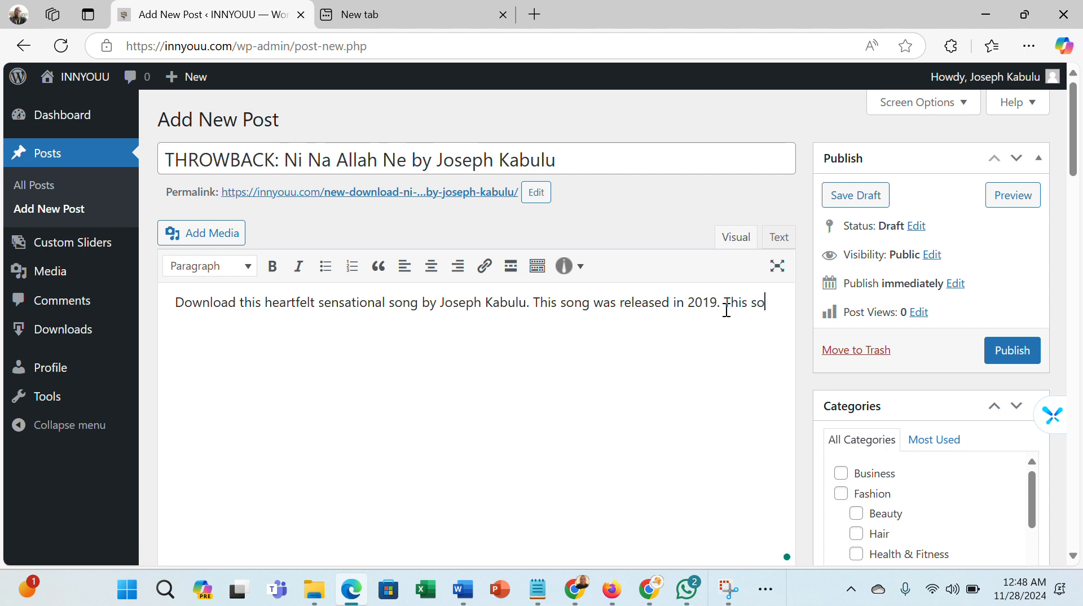
text(ng is a declar)
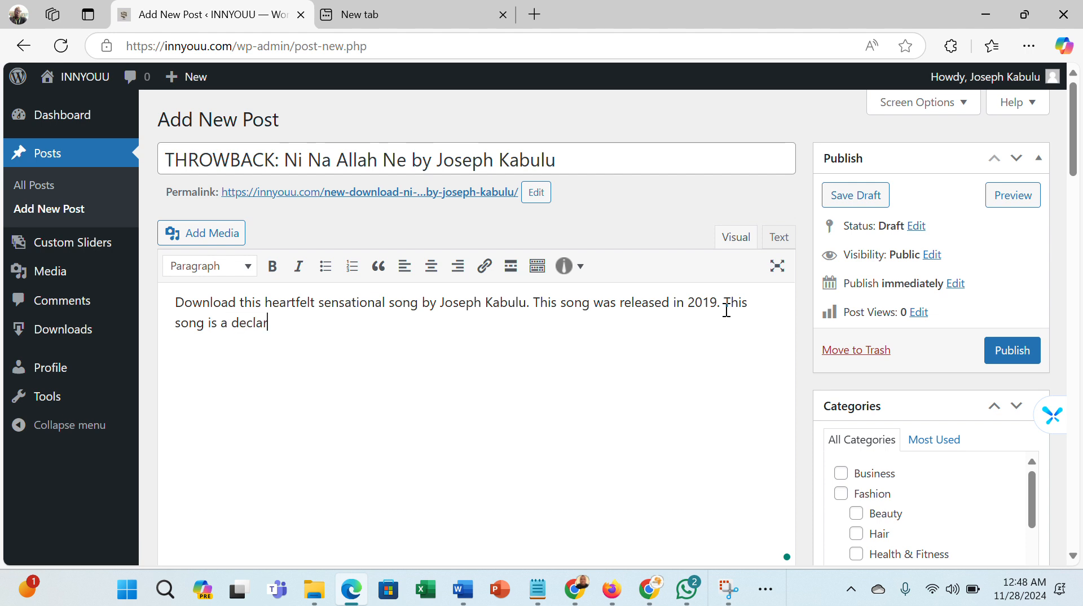
text(ation of God's)
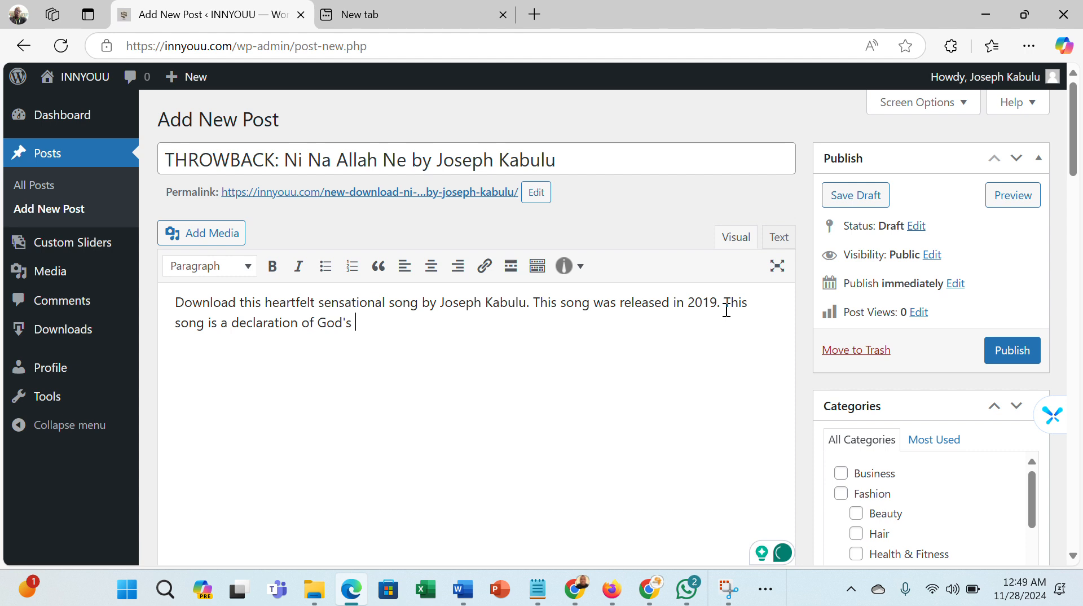
key(BackSpace)
key(BackSpace)
key(BackSpace)
key(BackSpace)
key(BackSpace)
key(BackSpace)
key(BackSpace)
key(BackSpace)
key(BackSpace)
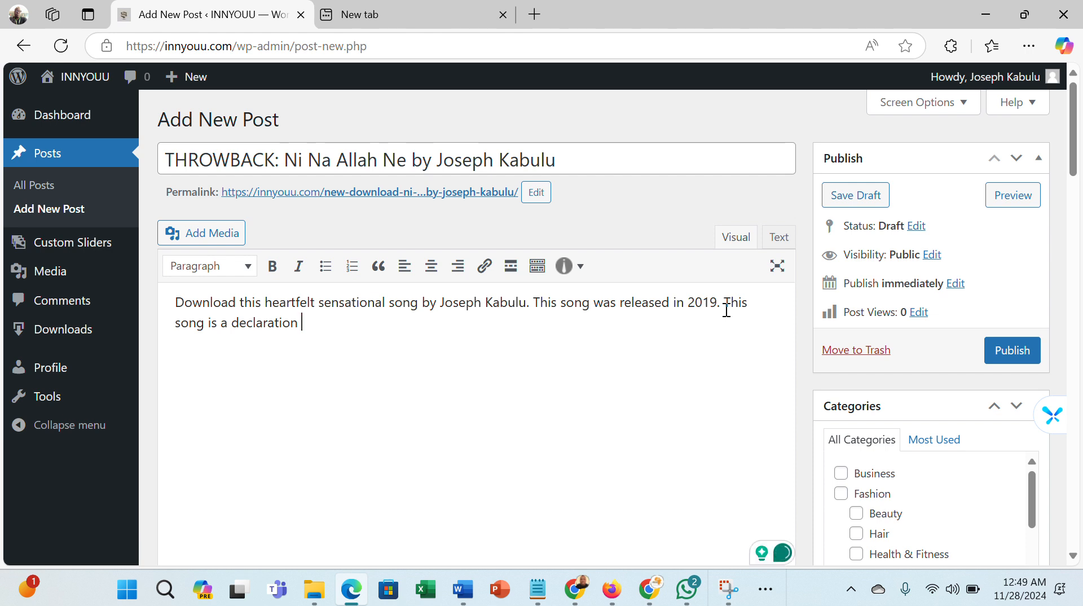
text(to demon)
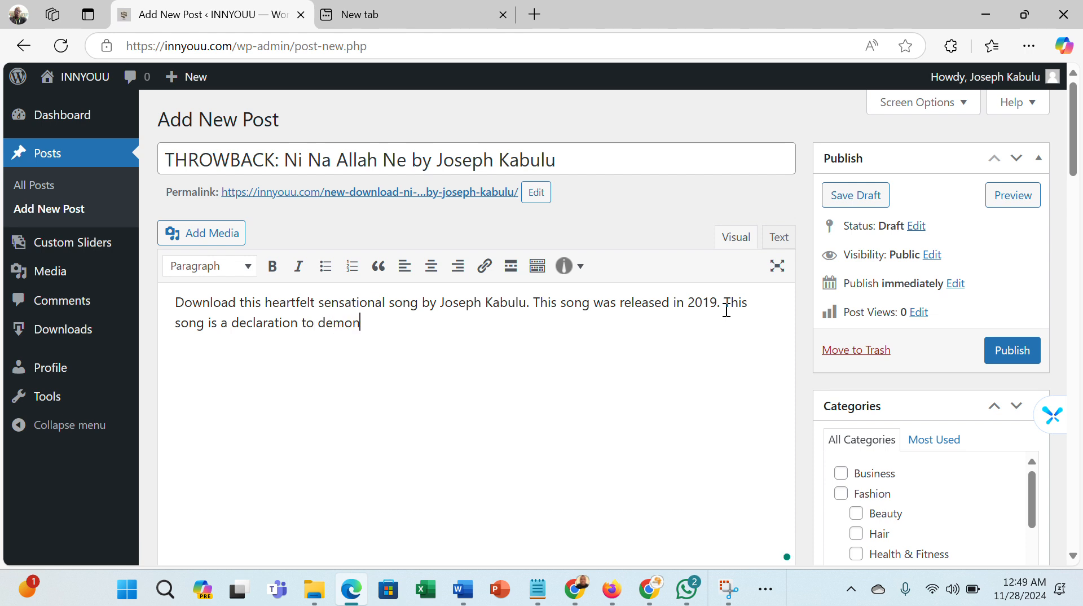
text(strate )
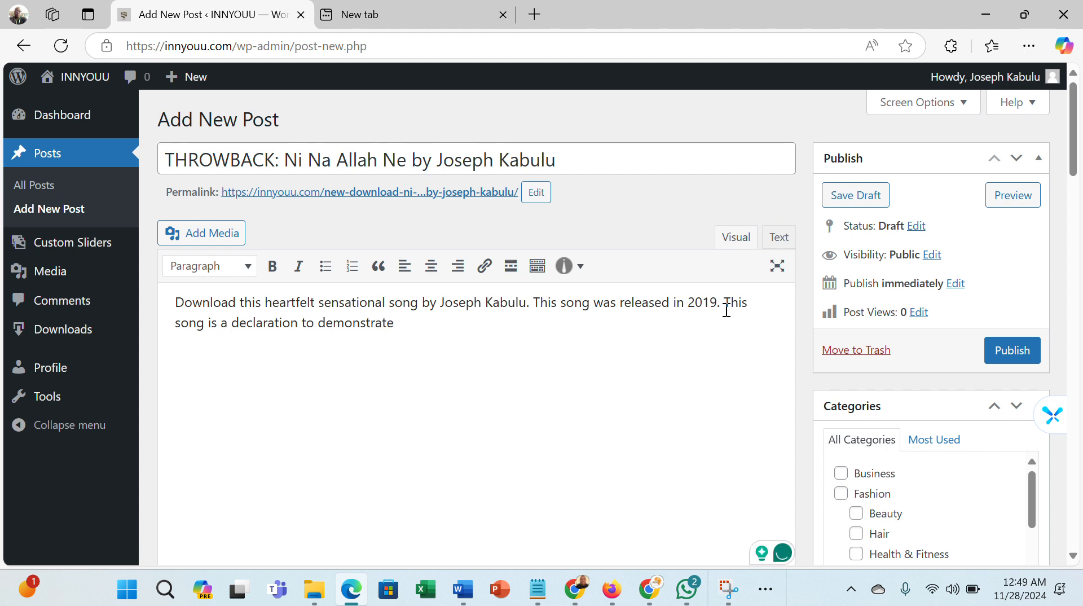
text(one's)
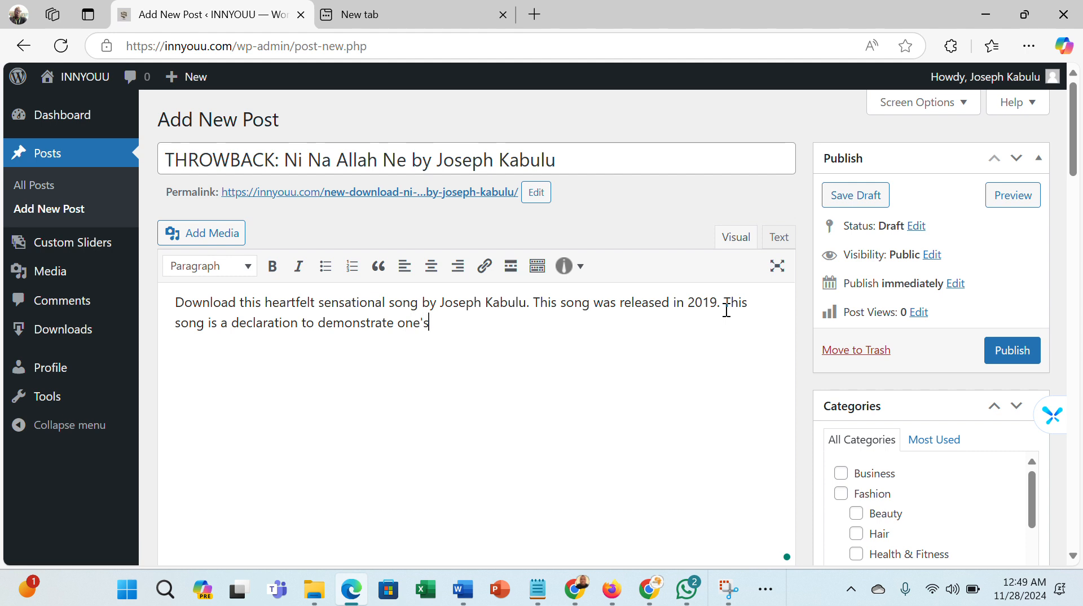
text( belongim)
key(BackSpace)
text(n)
text(o God)
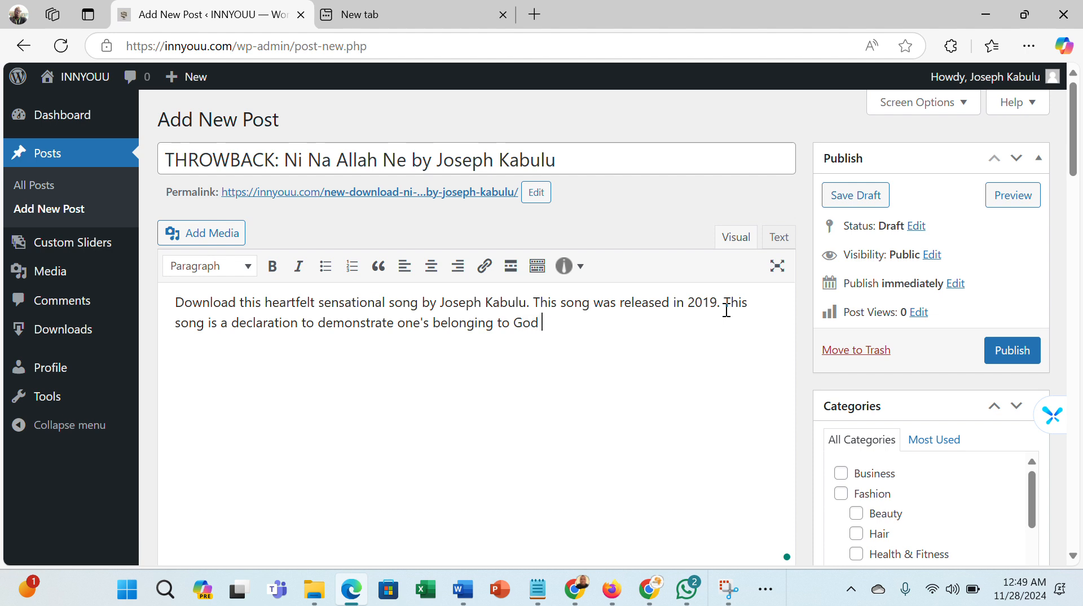
text( in all realms)
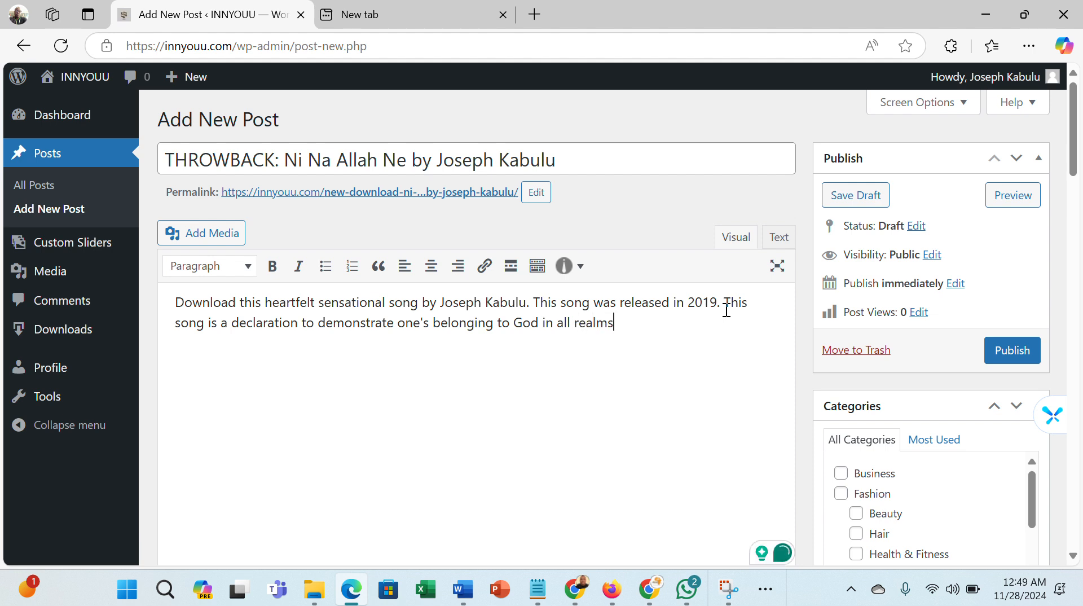
text( of life a)
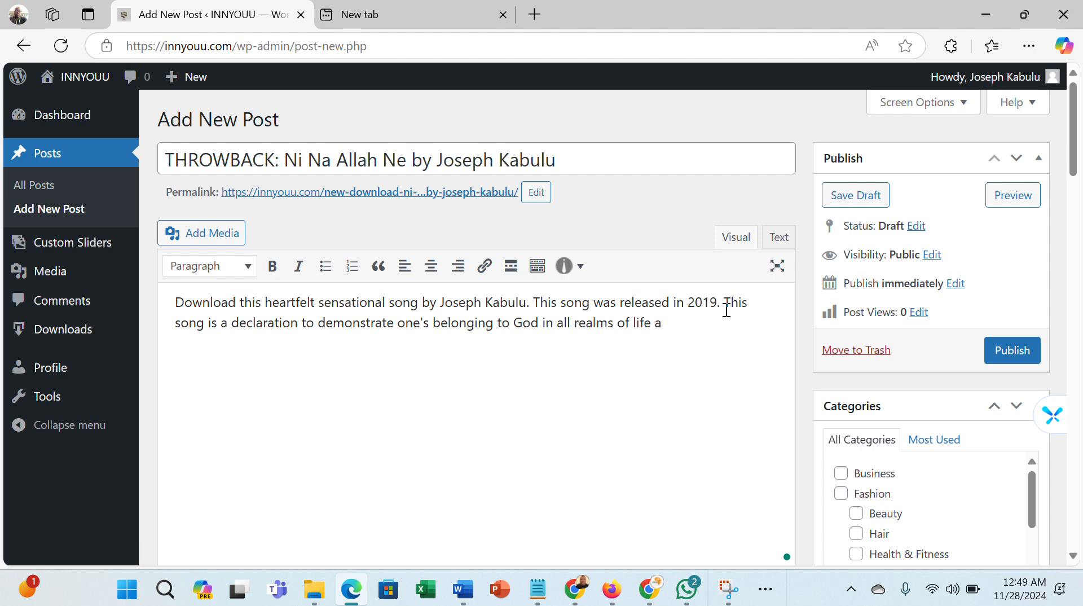
text(nd his likeness)
key(Return)
key(Return)
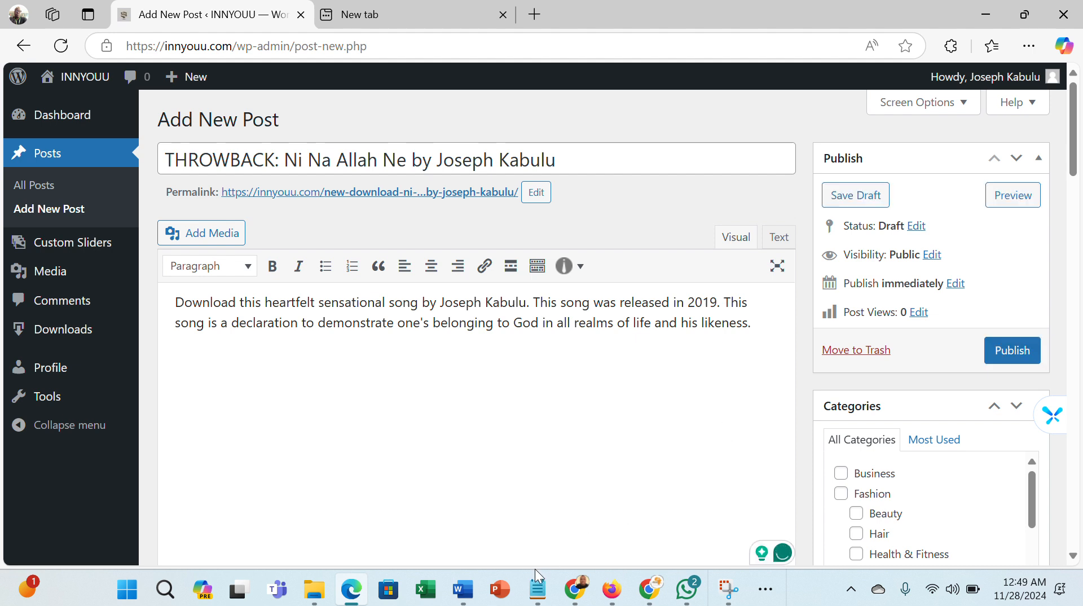
- Switch to Notepad, copy the [sdm_download id="984" fancy="0"] shortcode and paste it below the post text
mouse_move(536, 587)
click(494, 520)
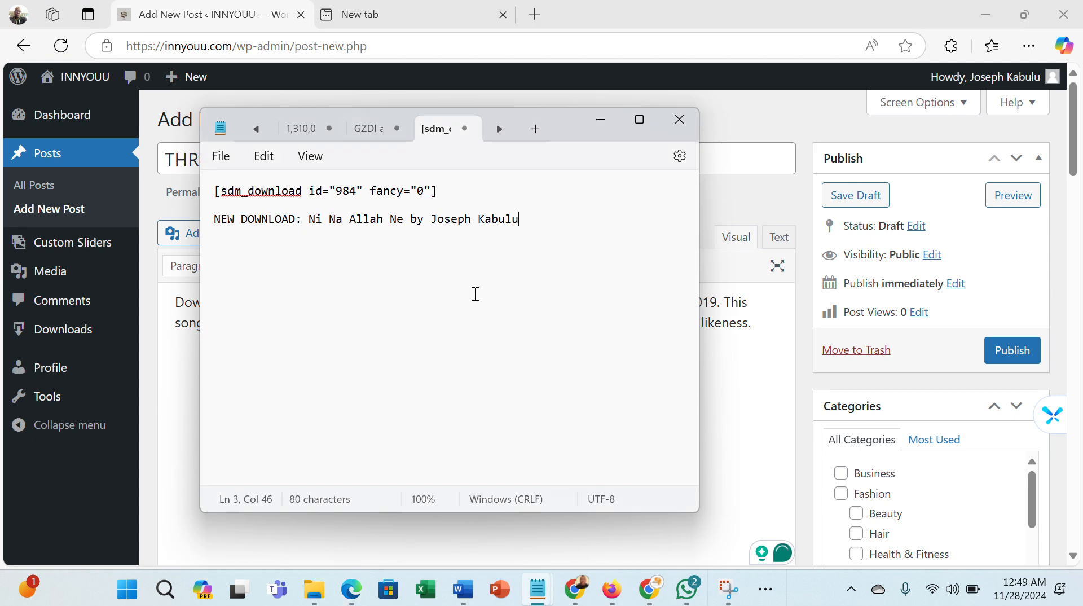
drag(446, 193, 211, 187)
right_click(295, 192)
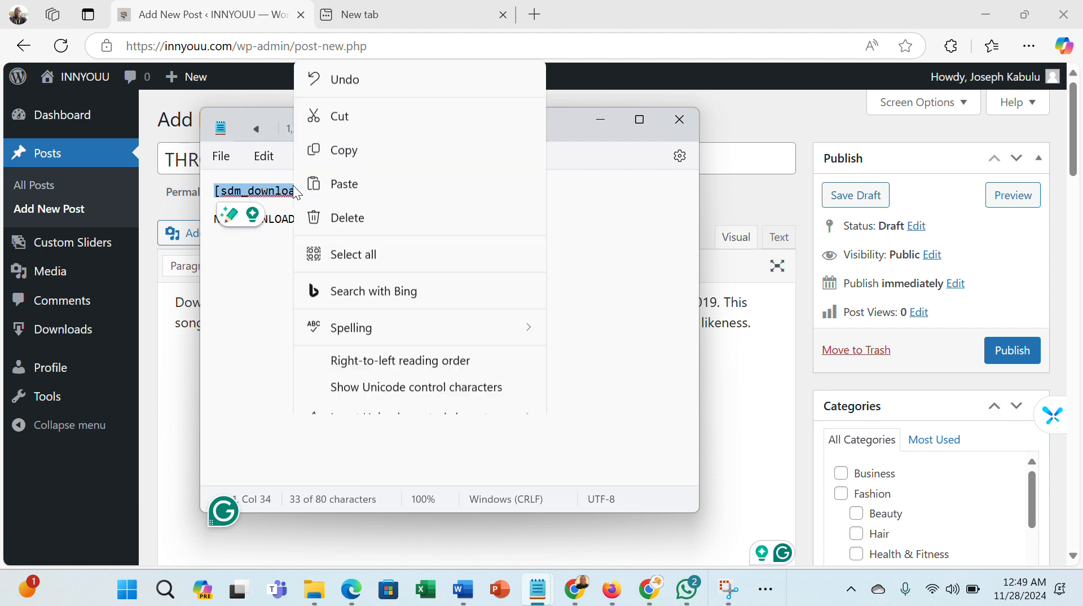
click(370, 80)
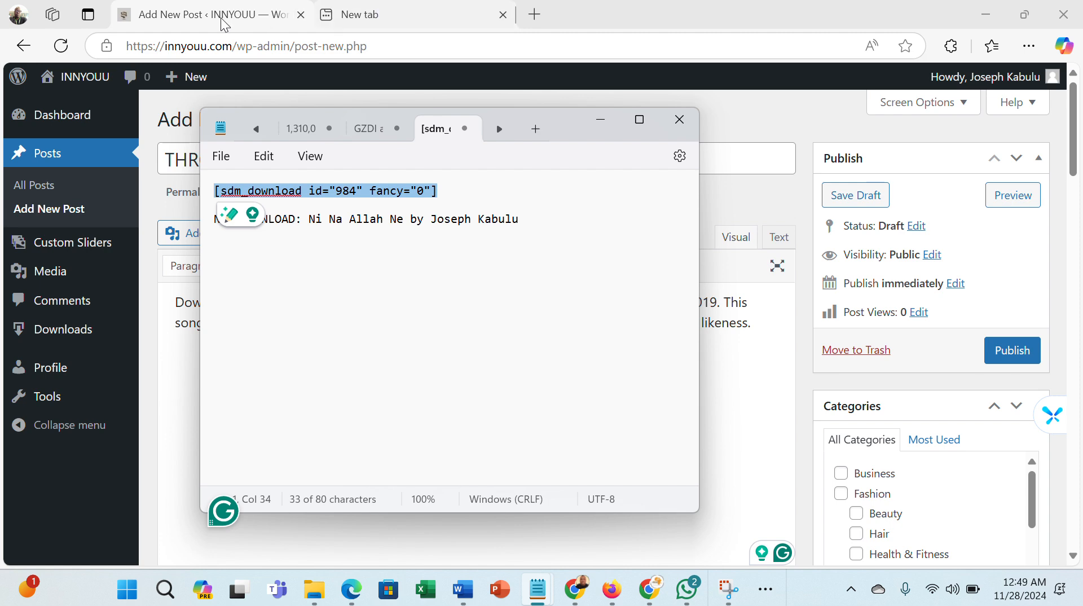
click(599, 123)
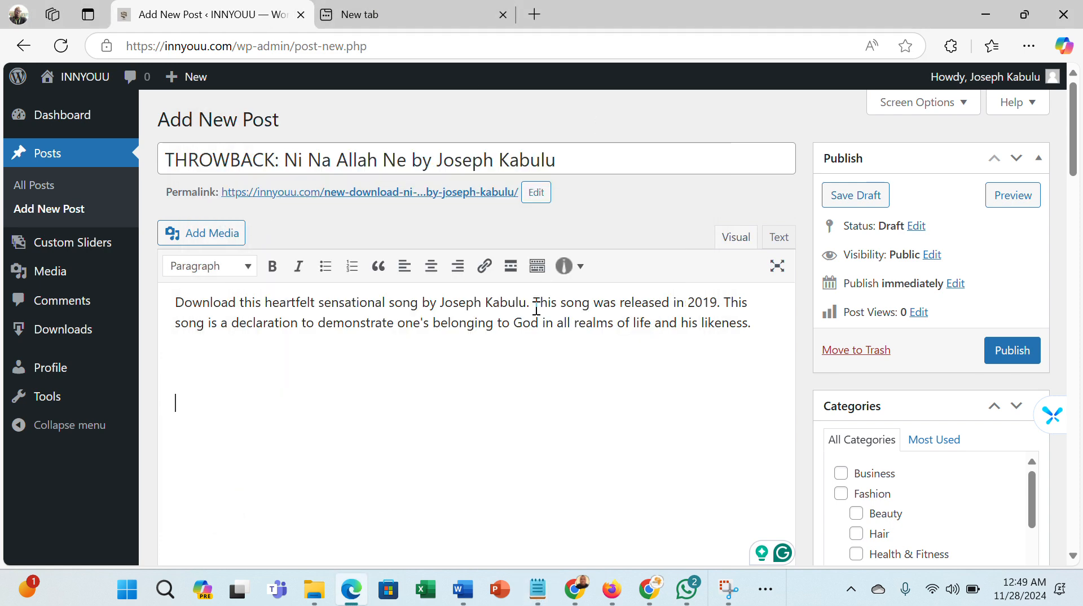
key(ctrl+v)
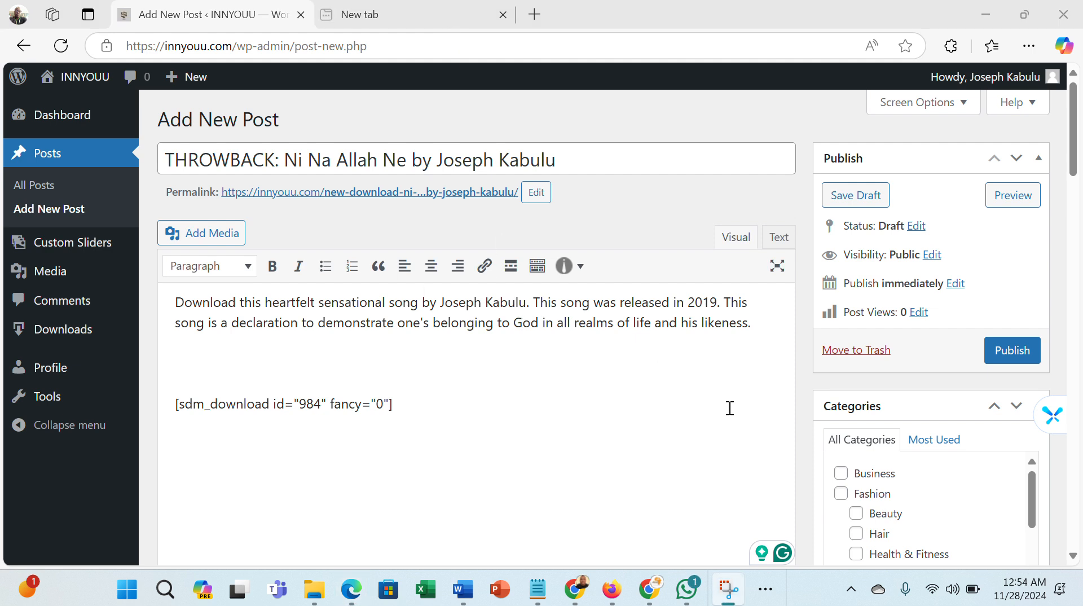
- Assign the post to the Music category
drag(1081, 163, 1081, 231)
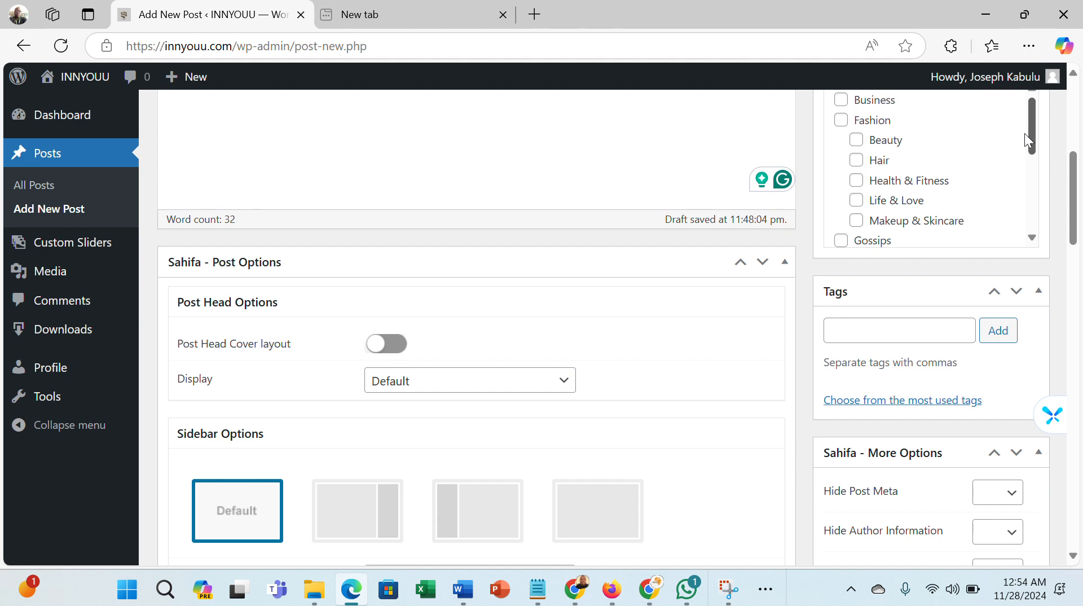
drag(1025, 134, 1024, 177)
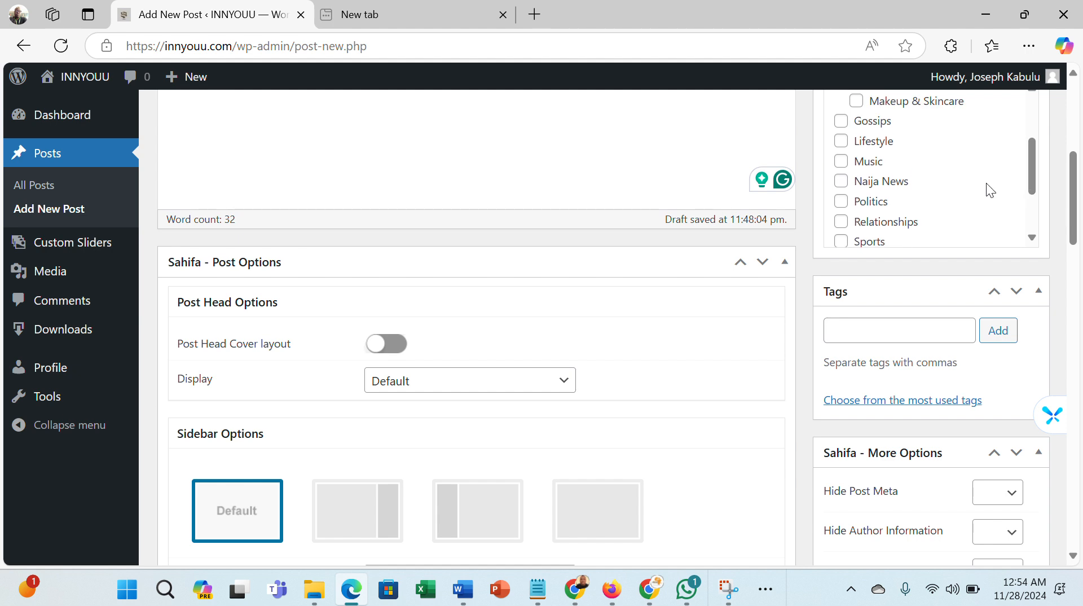
click(843, 168)
- Add the post tags ni na allah ne, download, and tags for the artist's first name, its variant spelling and surname
click(887, 332)
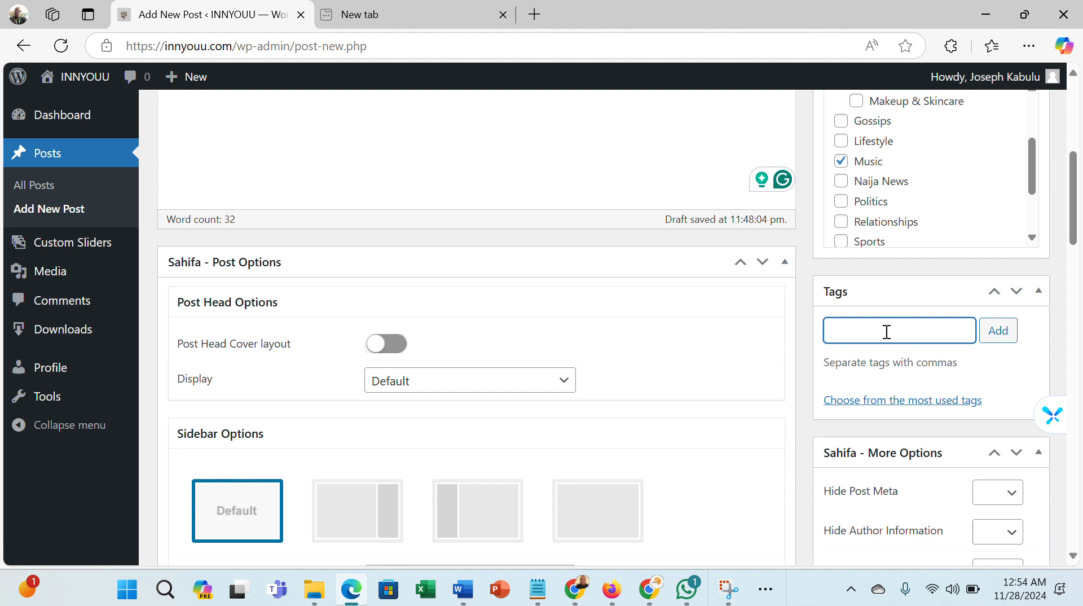
text(ni na allah ne)
click(998, 333)
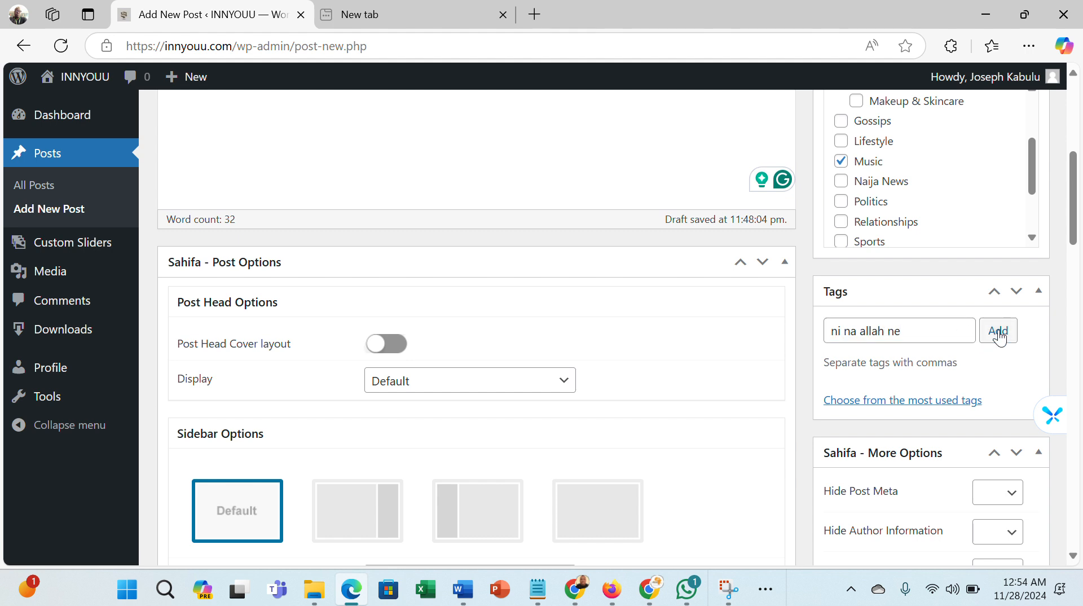
text(joseph)
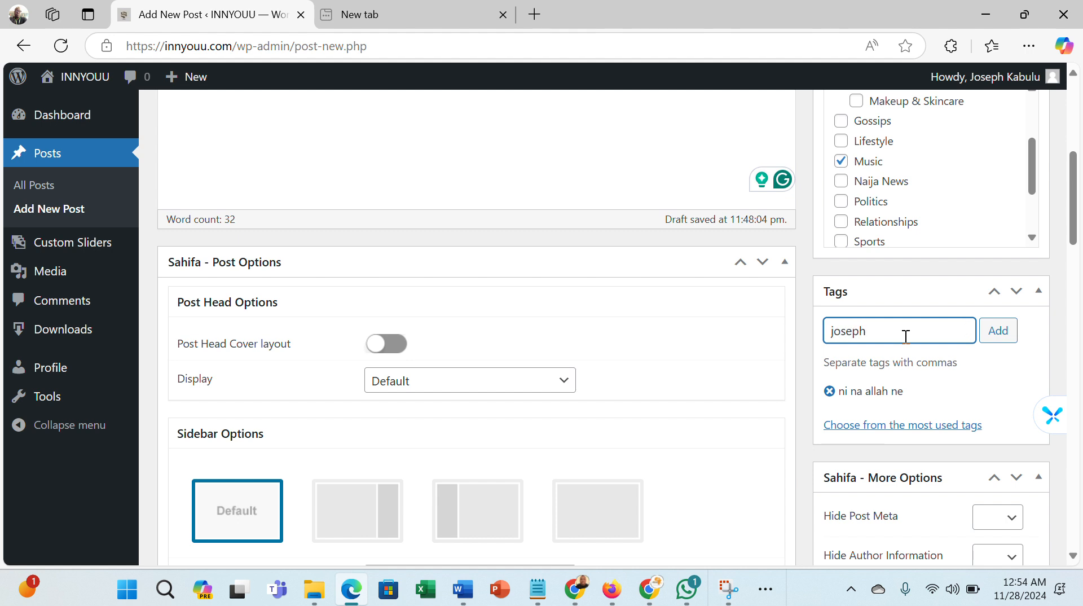
click(999, 334)
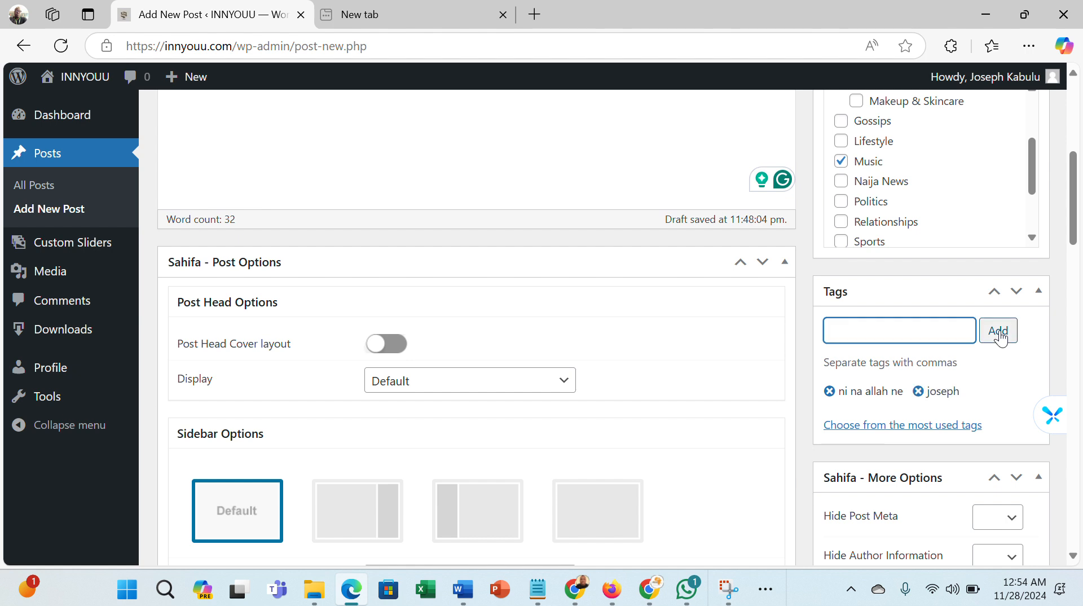
text(josef)
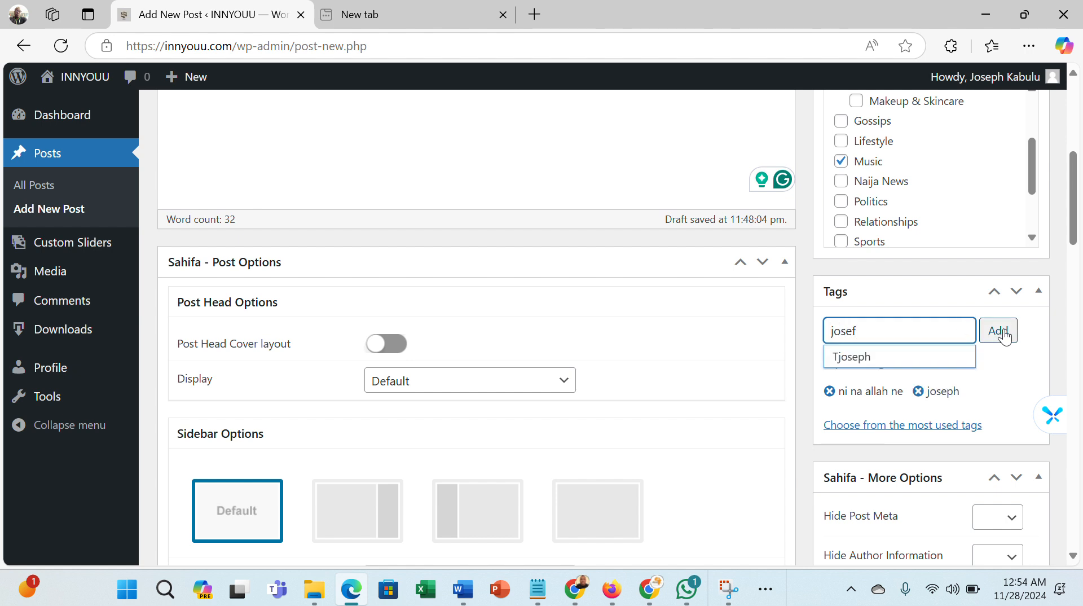
click(1000, 334)
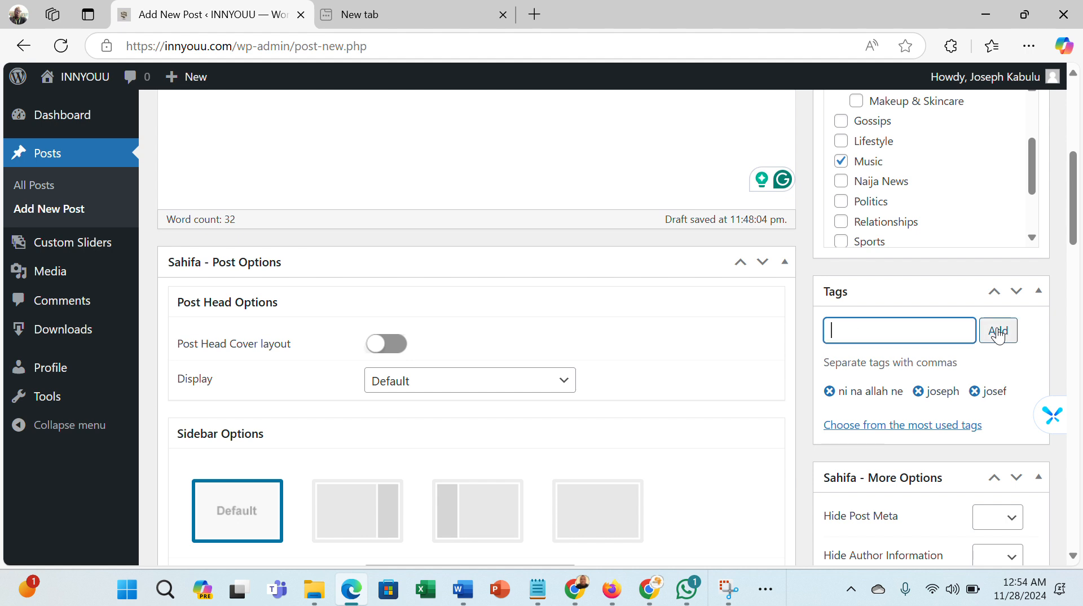
text(kabulu)
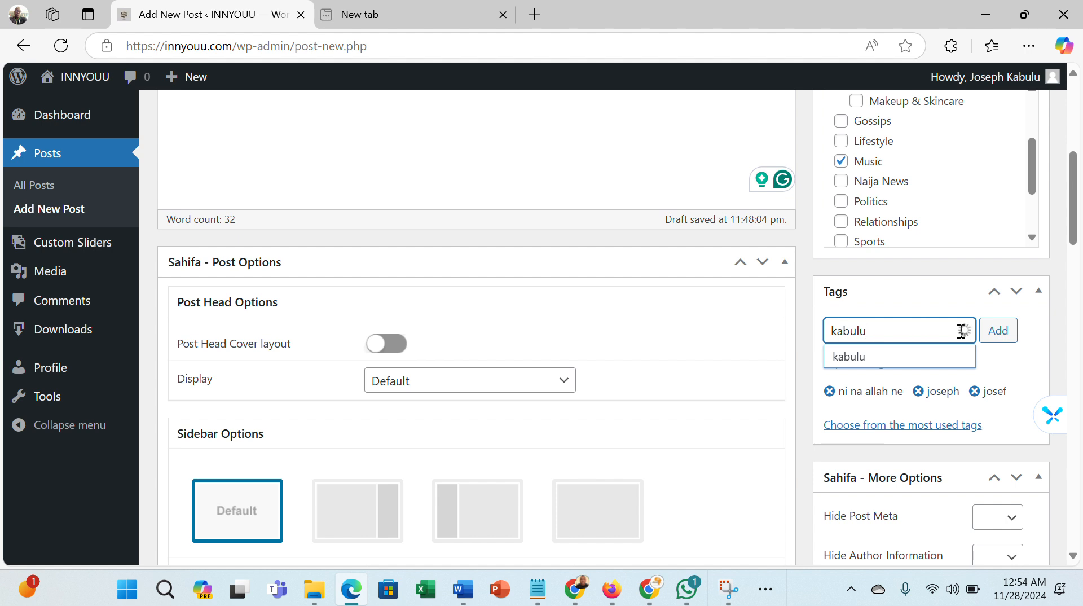
click(993, 335)
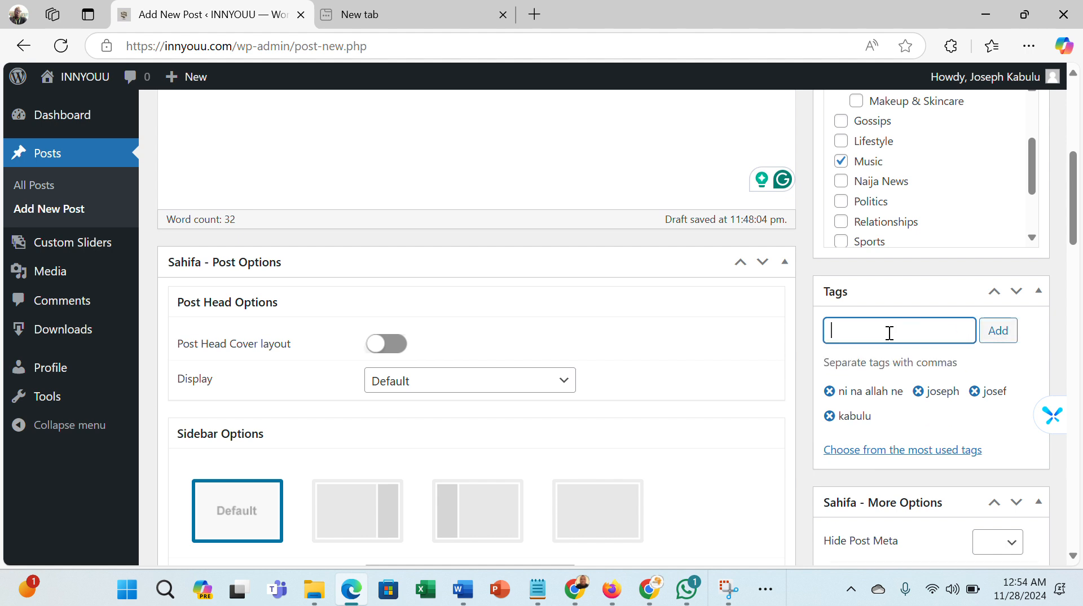
text(downloadf)
key(BackSpace)
click(1000, 339)
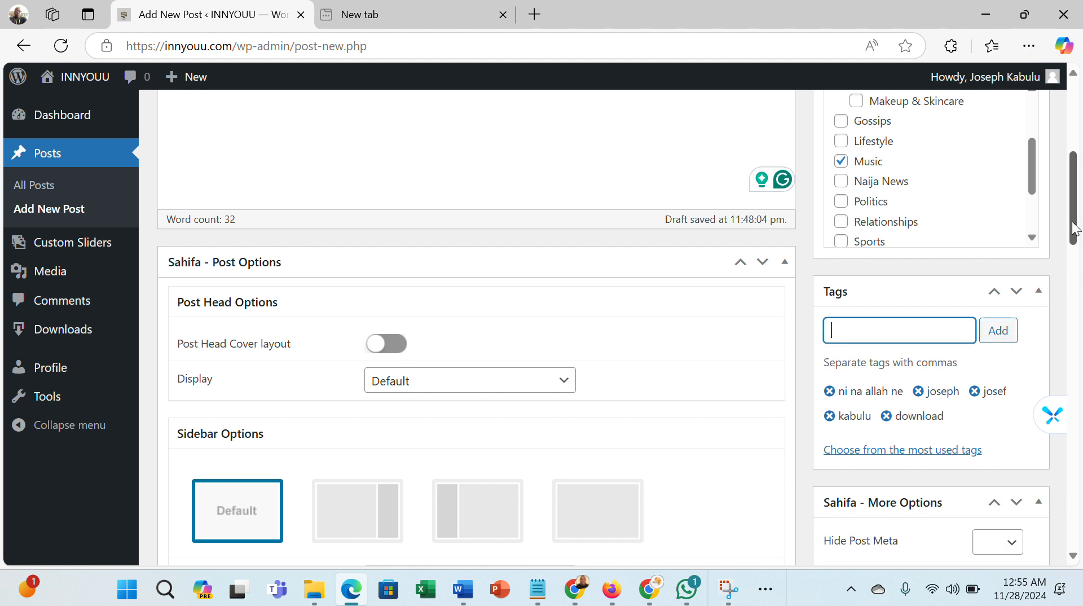
- Upload the Ni Na Allah Ne cover JPG from Downloads and set it as the post's featured image
scroll(864, 234, down, 10)
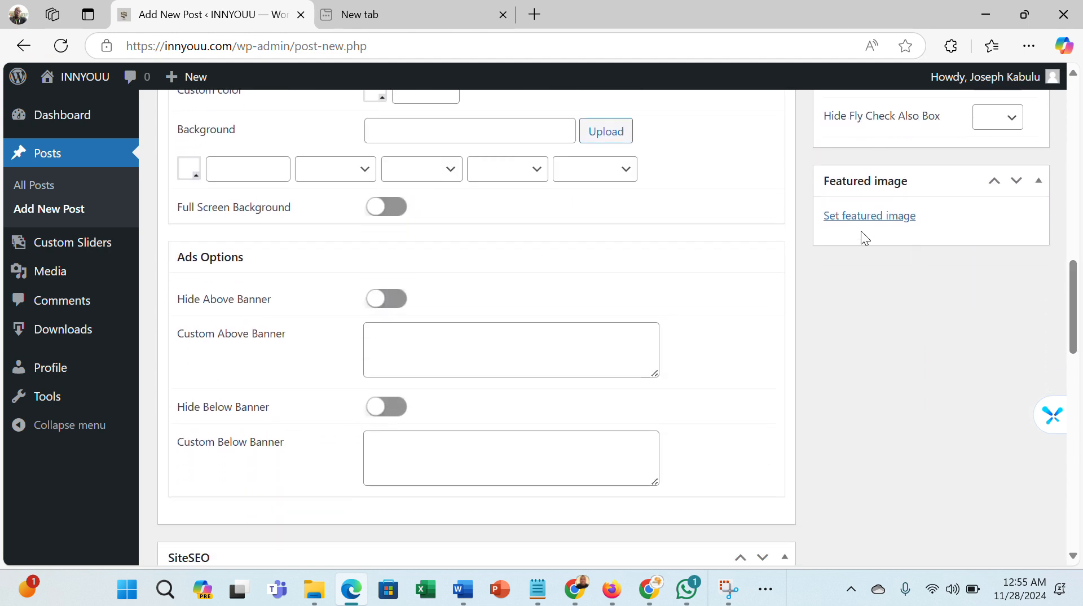
click(841, 225)
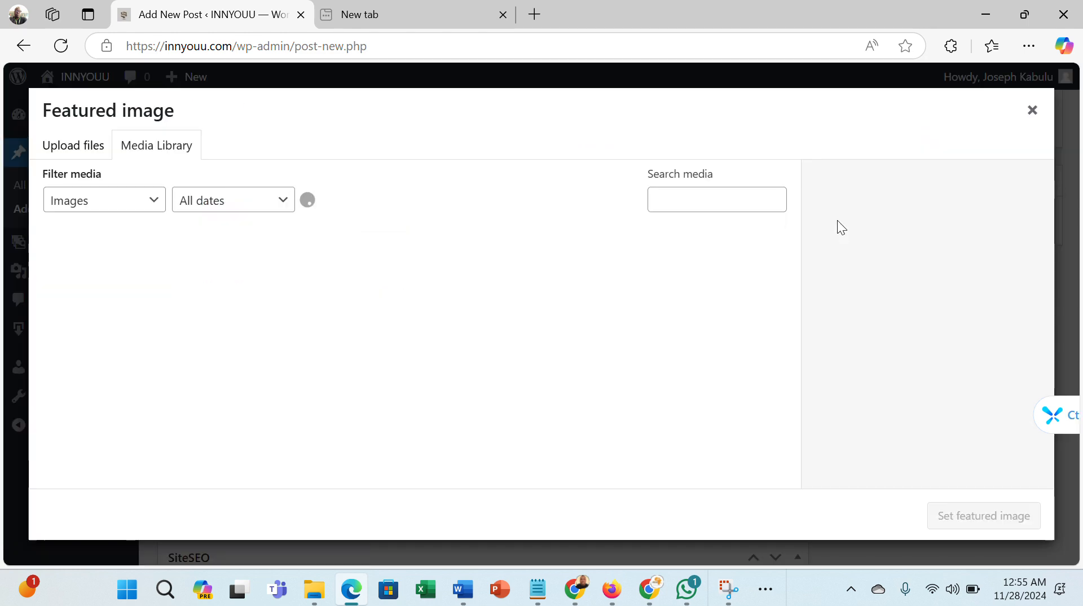
click(84, 151)
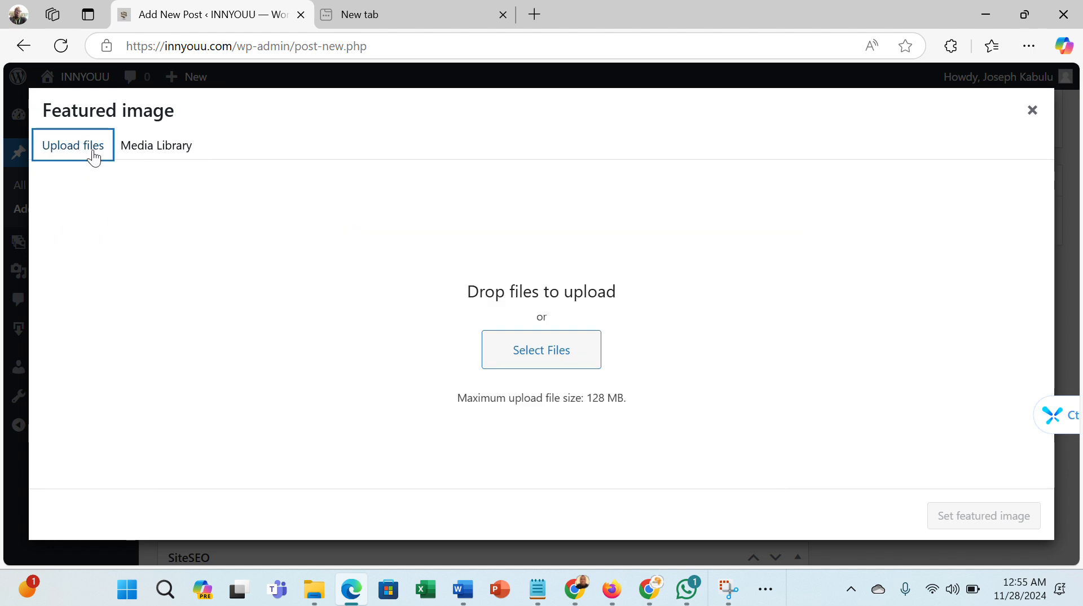
click(525, 357)
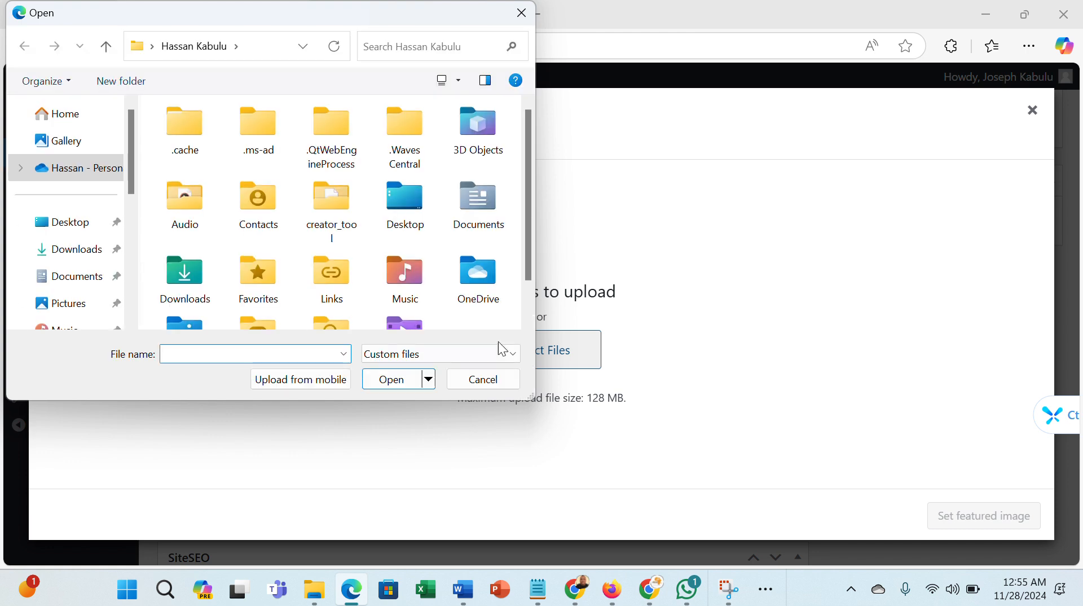
click(80, 258)
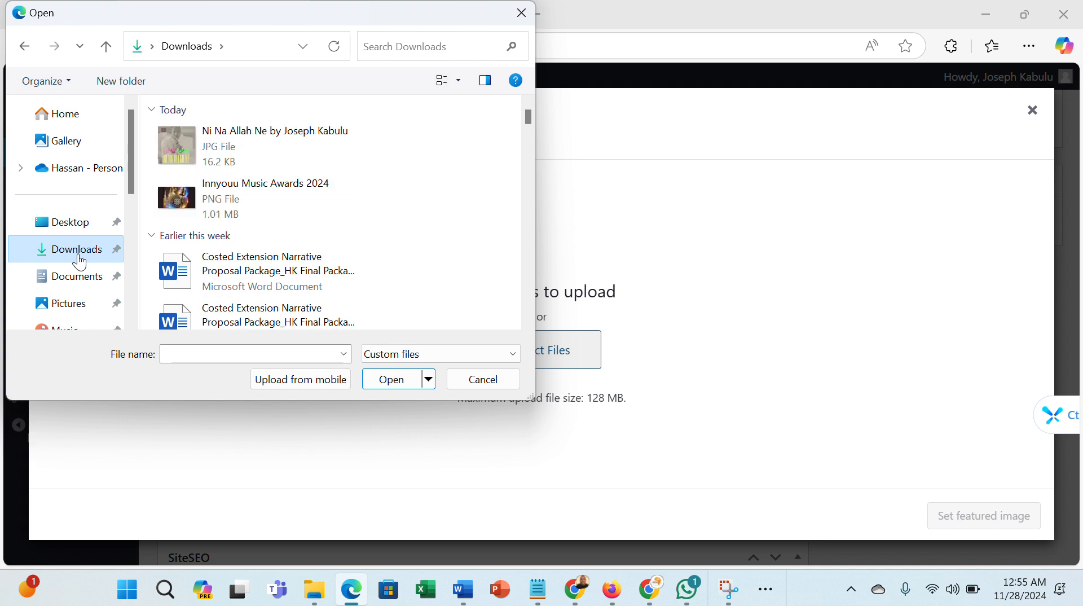
click(310, 134)
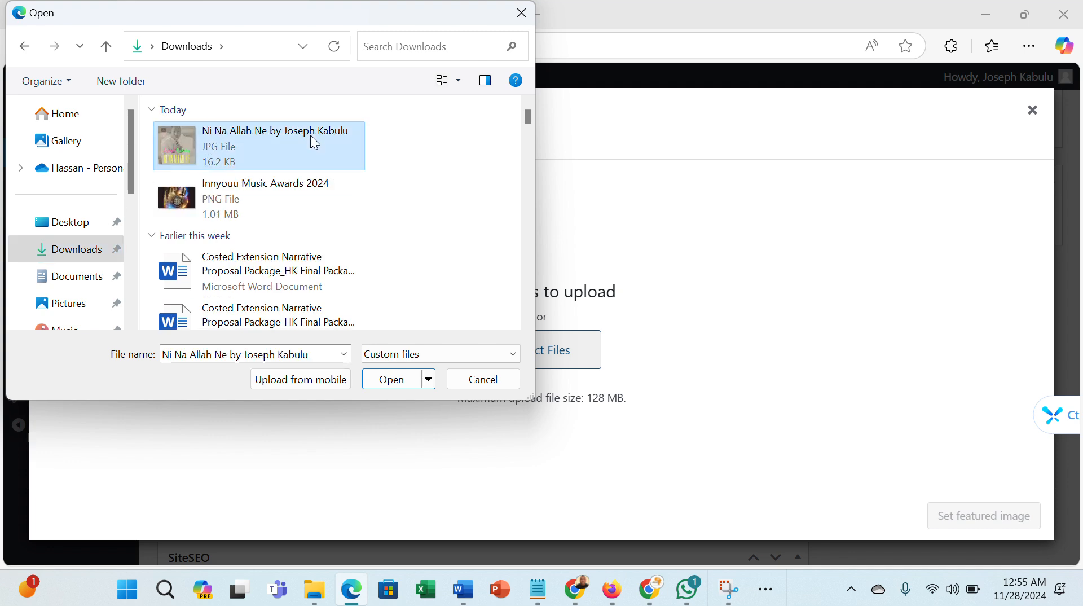
click(417, 378)
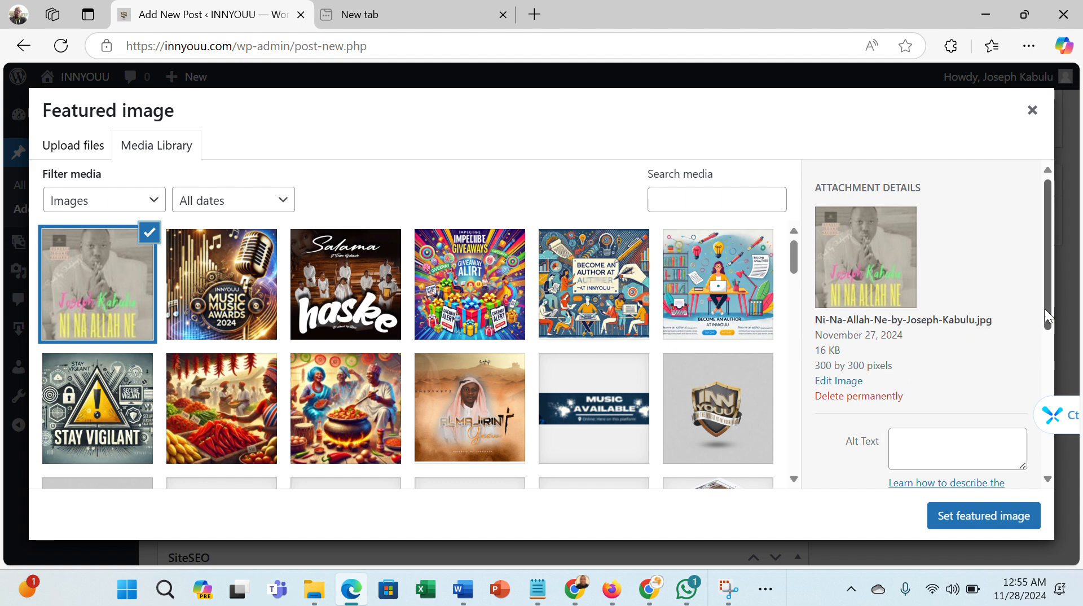
scroll(1045, 293, down, 3)
scroll(1029, 456, down, 2)
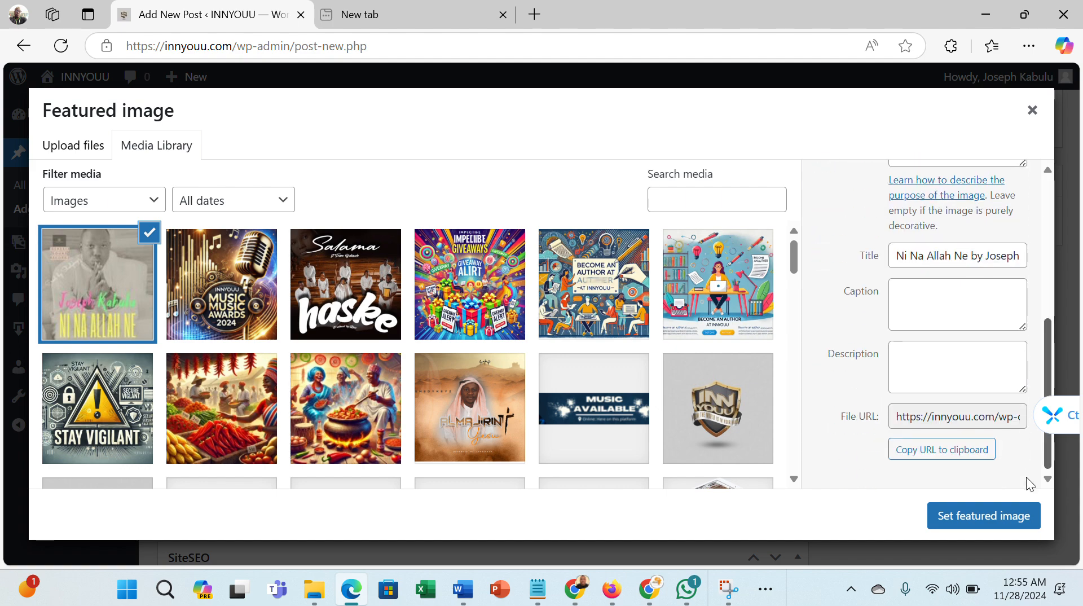
click(998, 526)
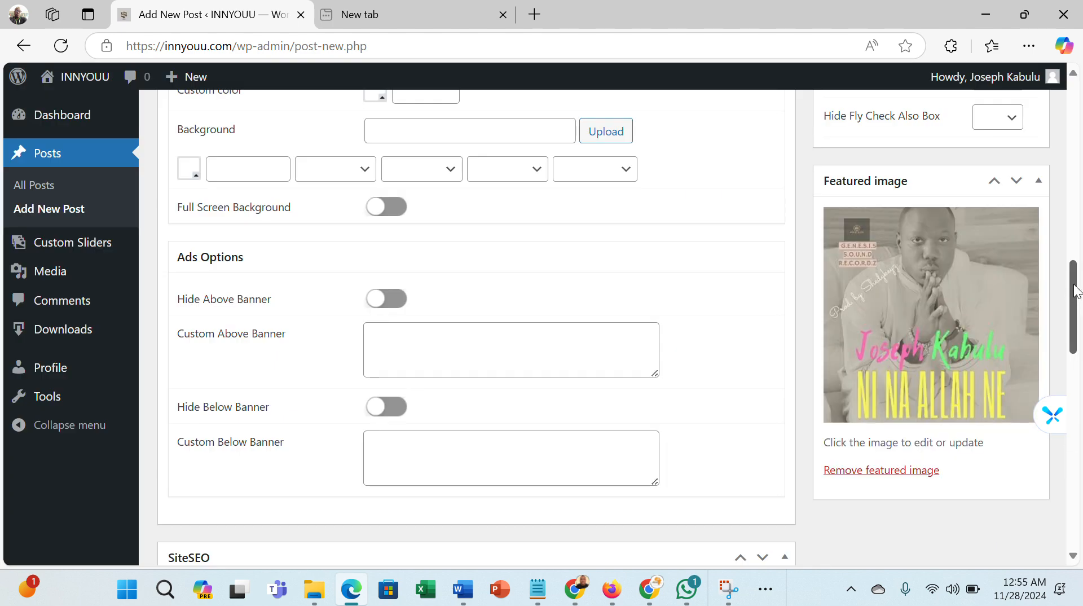
- Add download and ni na allah ne as SiteSEO focus keywords
drag(1073, 281, 1038, 346)
click(479, 337)
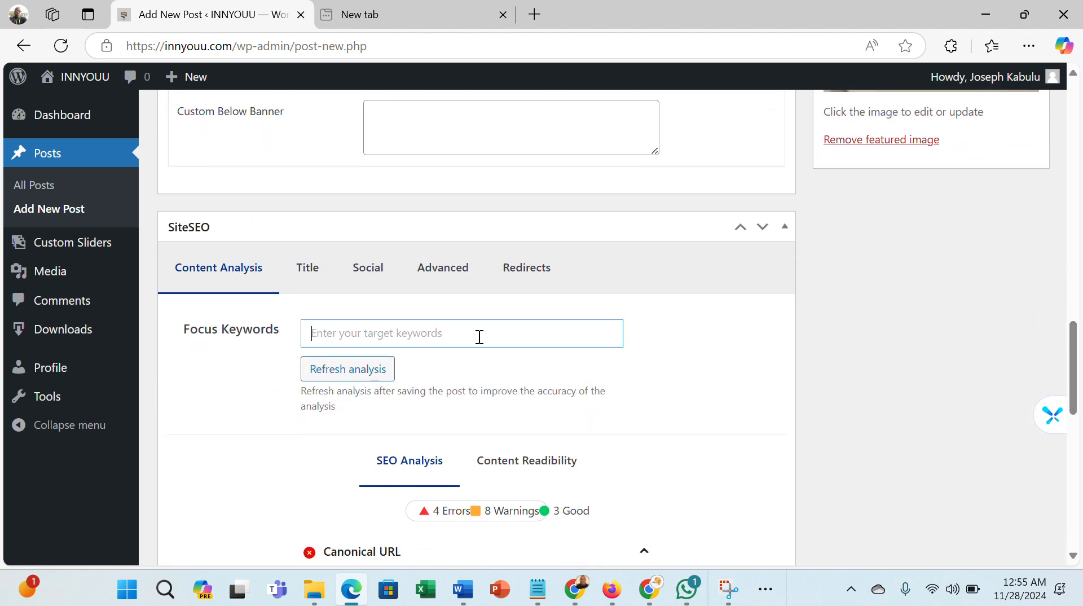
text(dow)
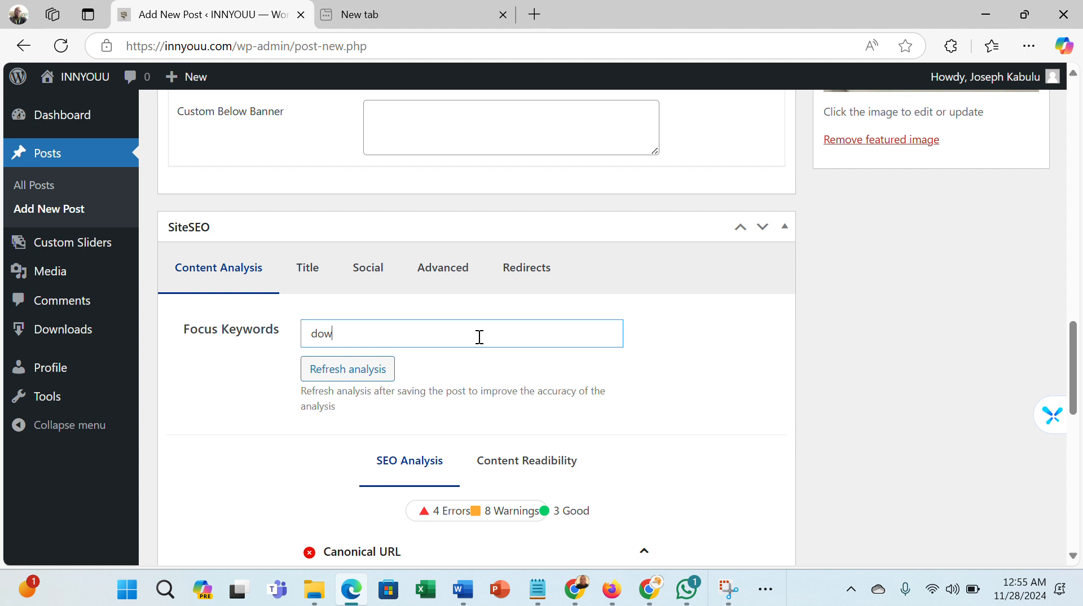
text(nload)
key(Return)
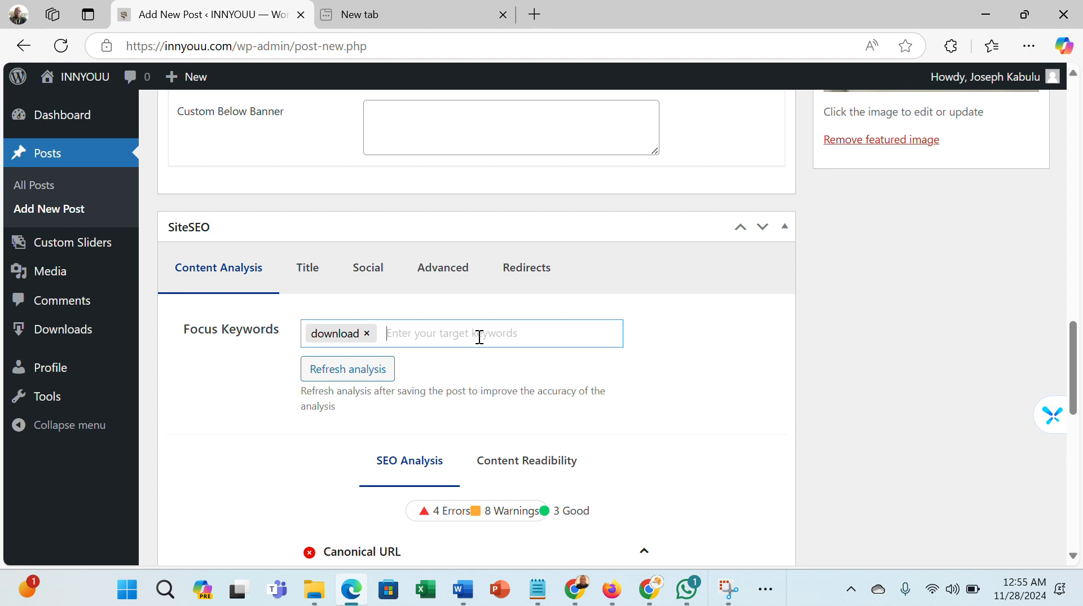
text(nin)
text( na a)
text(llah ne)
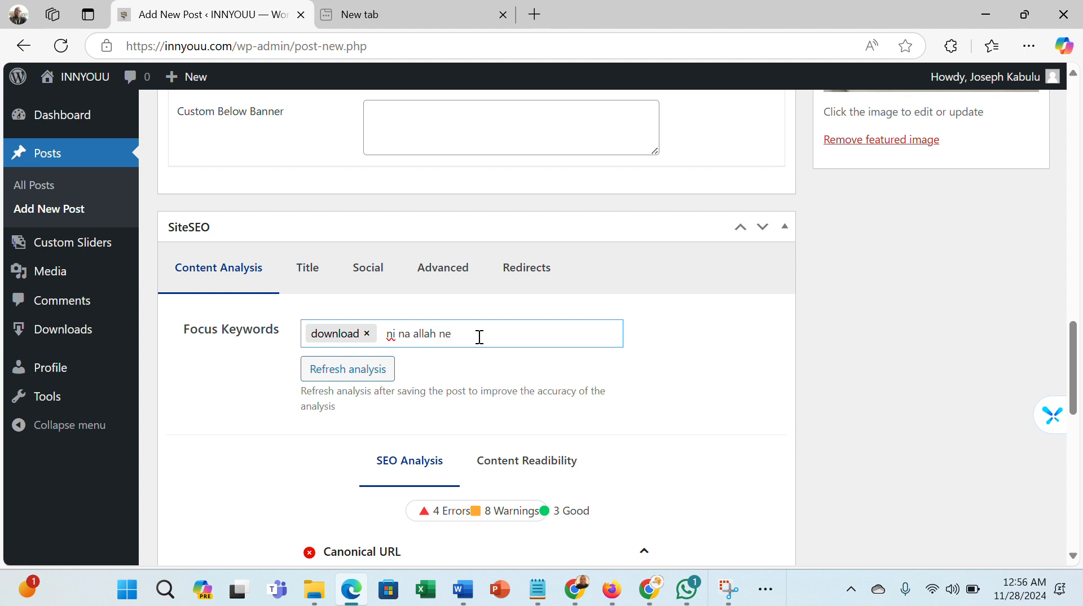
key(Return)
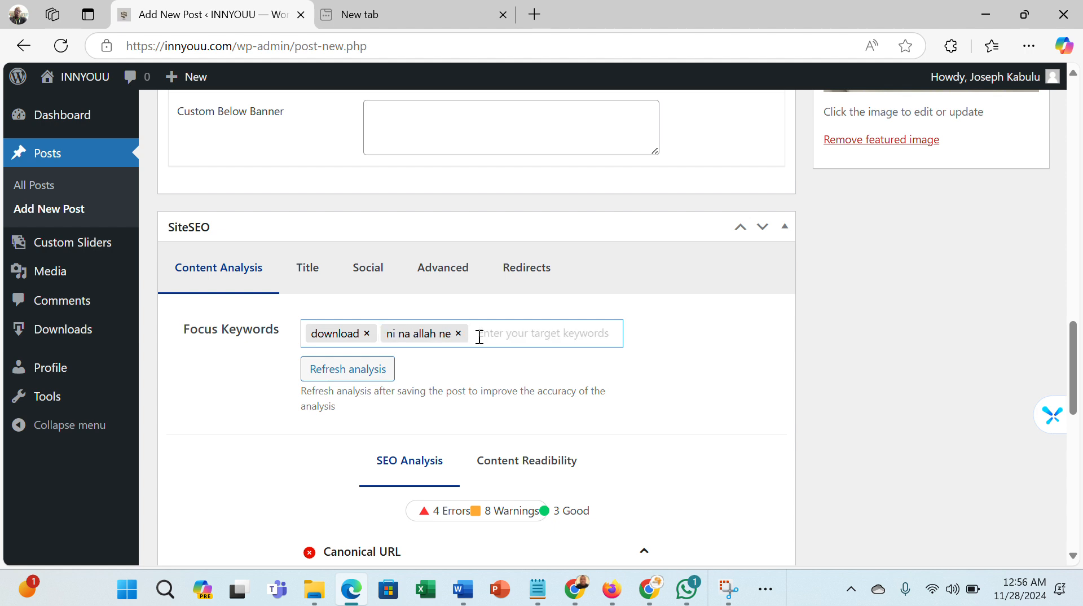
- Add the artist's first name and surname as further SiteSEO focus keywords
text(to)
text(sep)
text(h)
key(Return)
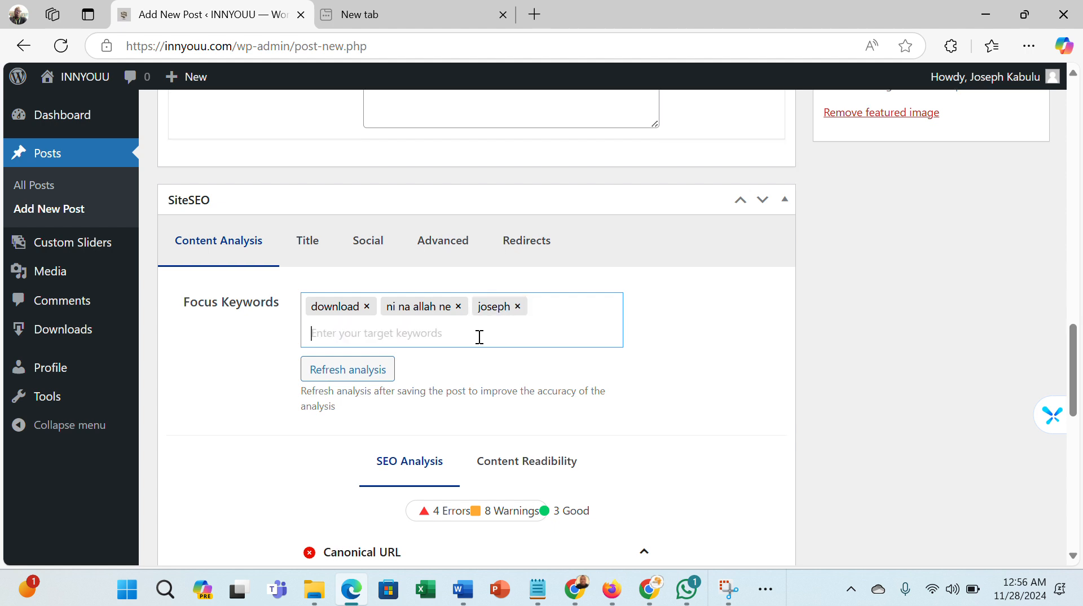
text(kabulu)
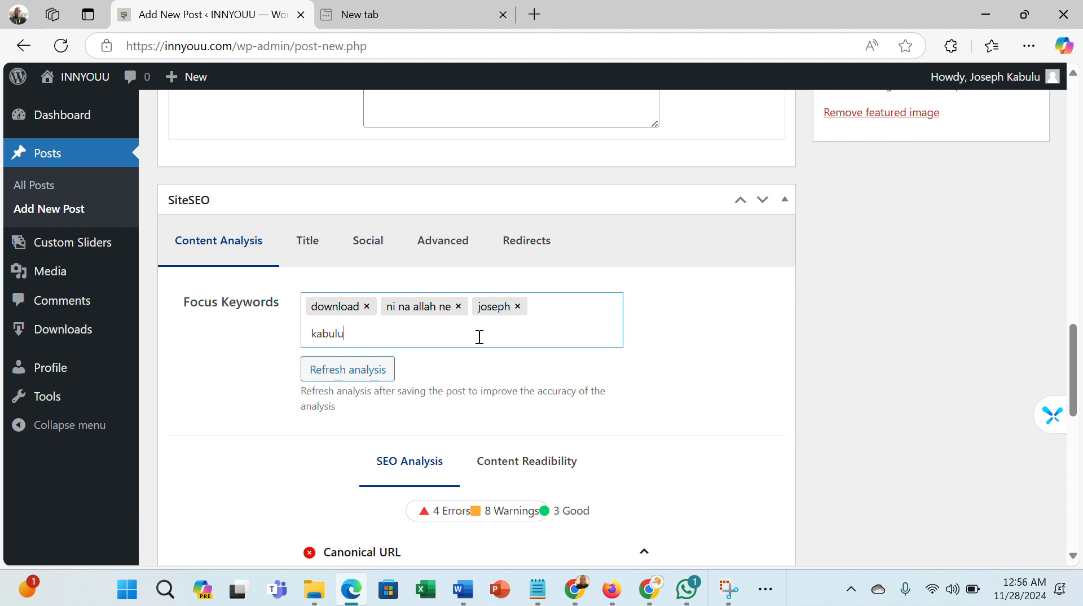
key(Return)
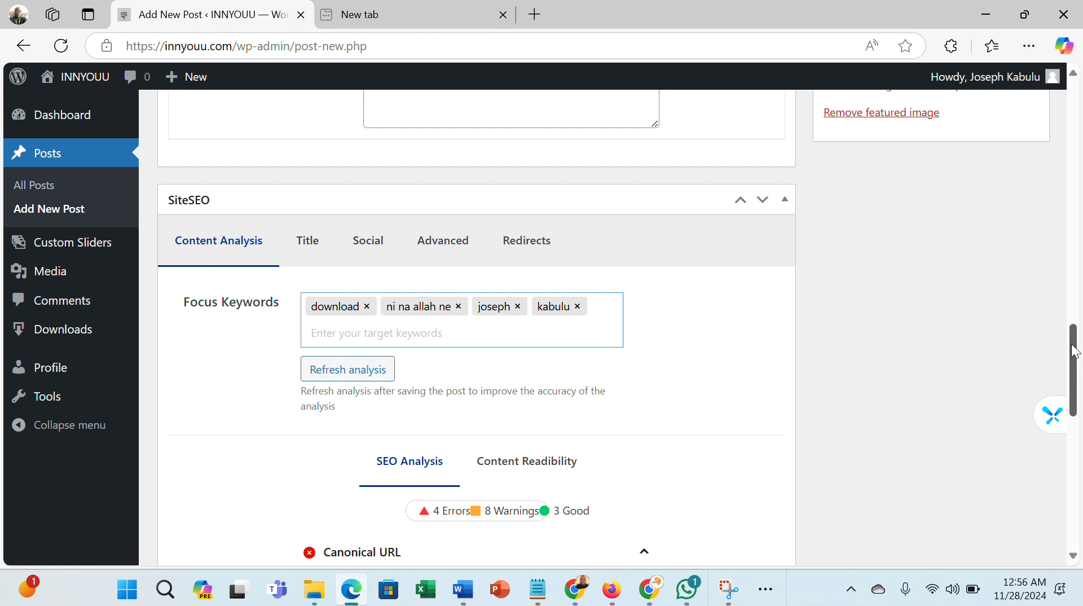
- Copy the post title and paste it into the SiteSEO Title field
drag(1074, 350, 1073, 110)
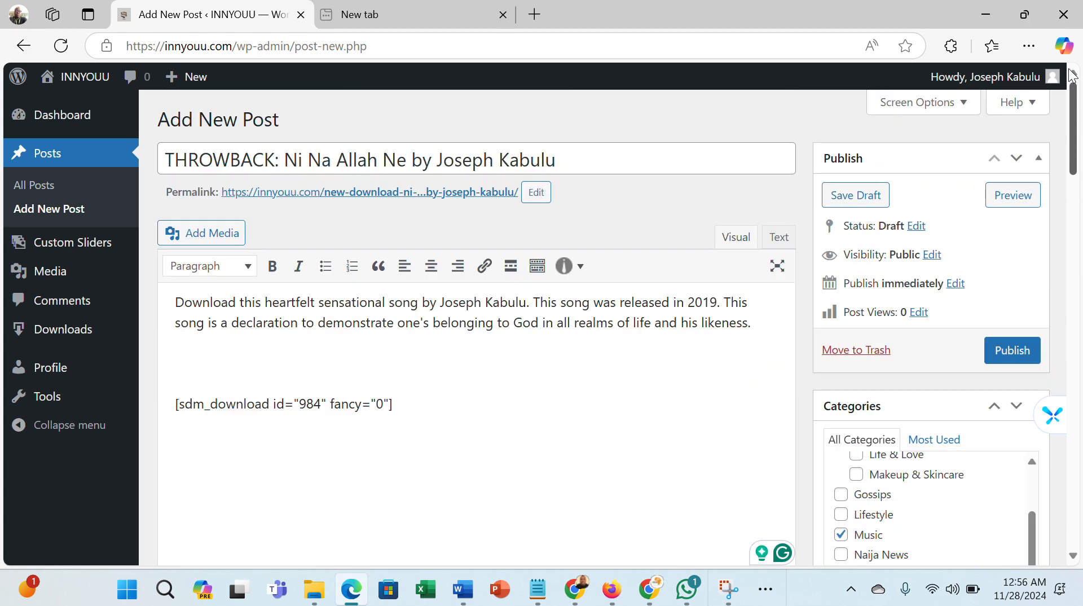
drag(559, 158, 156, 170)
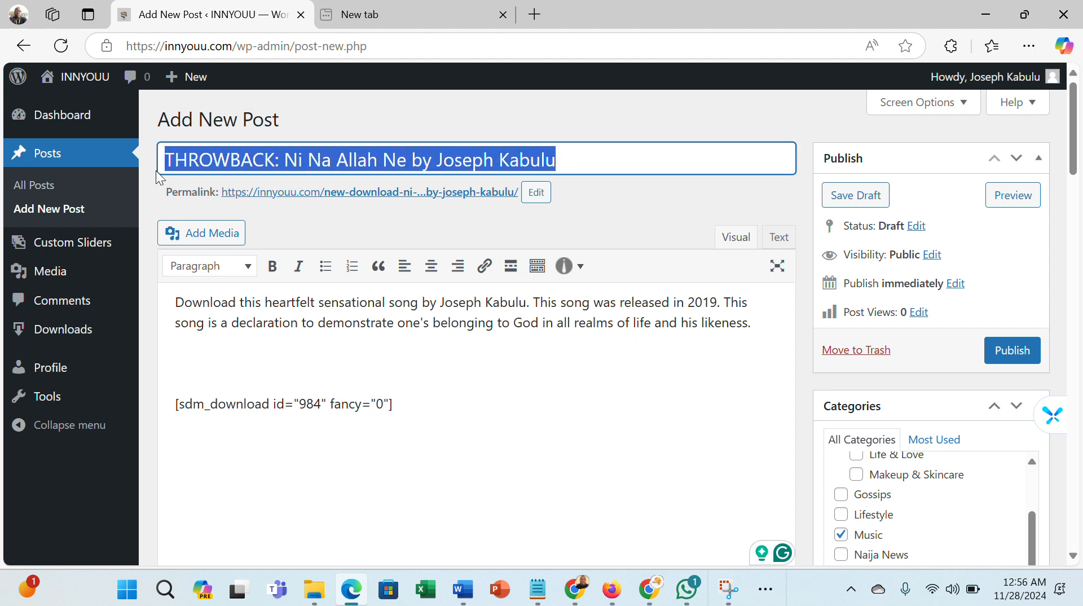
right_click(211, 157)
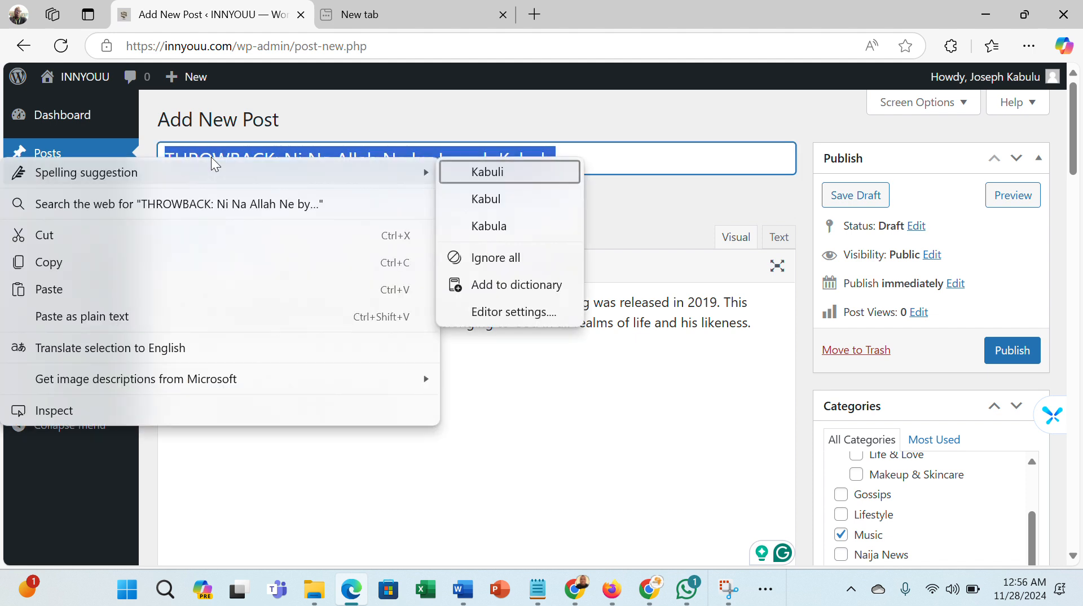
click(204, 270)
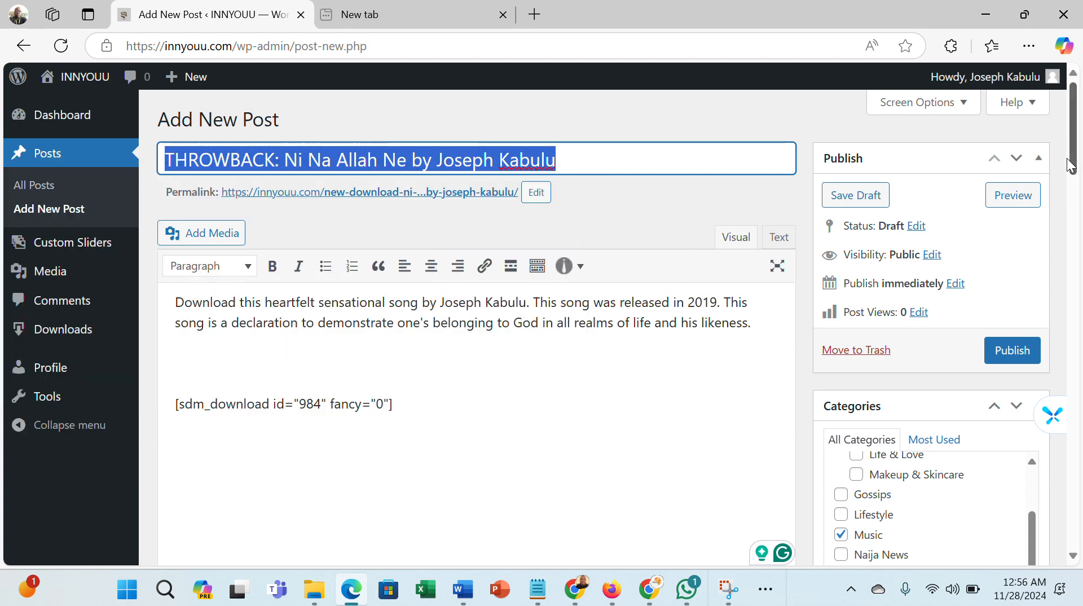
drag(1077, 161, 1081, 470)
drag(1078, 432, 1077, 419)
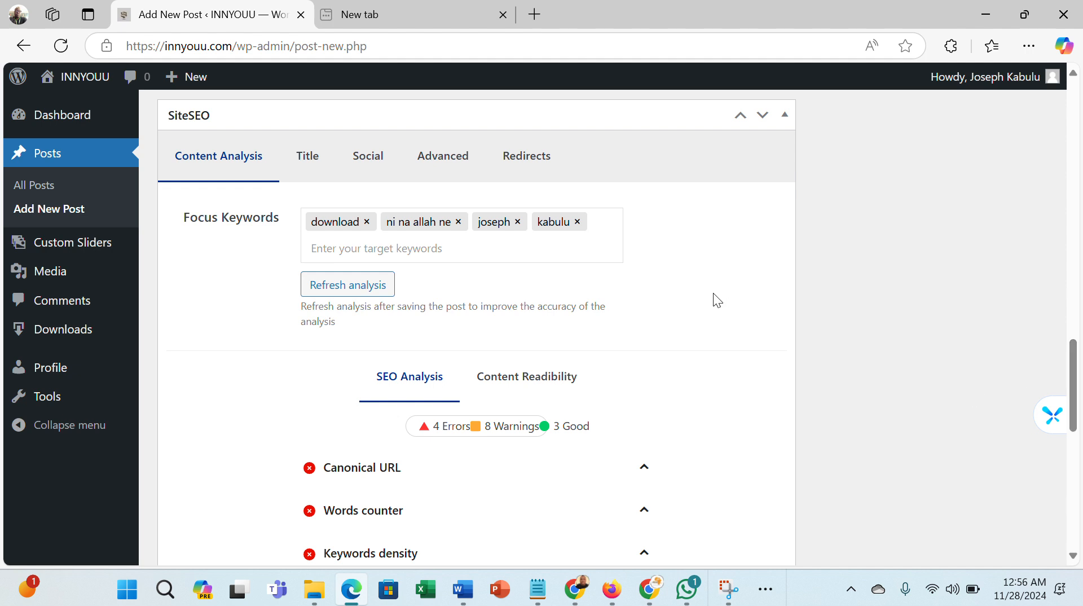
click(305, 164)
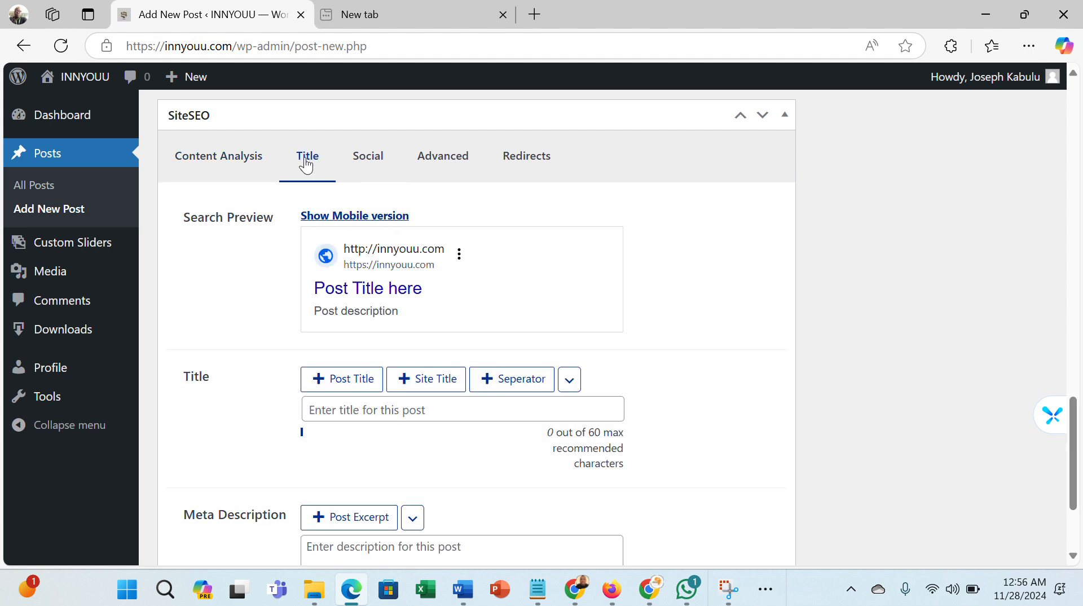
click(515, 411)
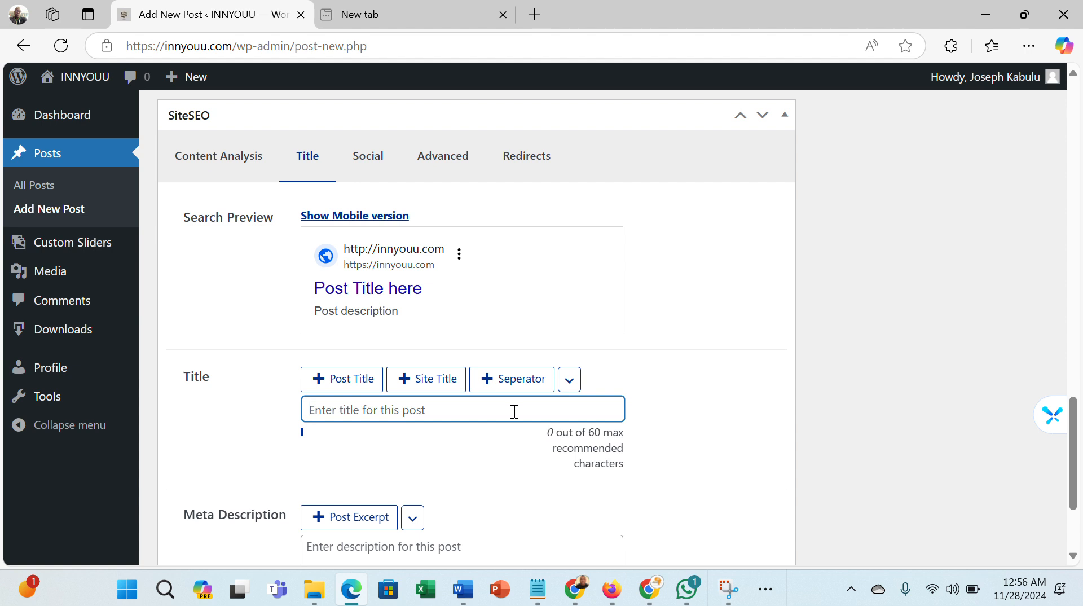
key(ctrl+v)
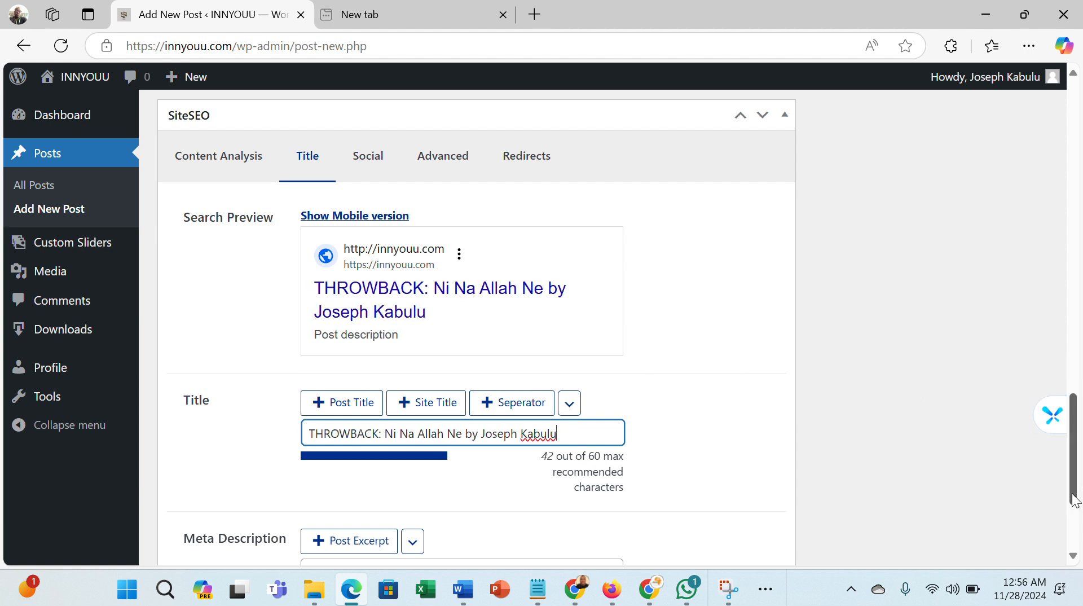
- Copy the post's description paragraph and paste it into the SiteSEO Meta Description field
drag(1075, 500, 1074, 559)
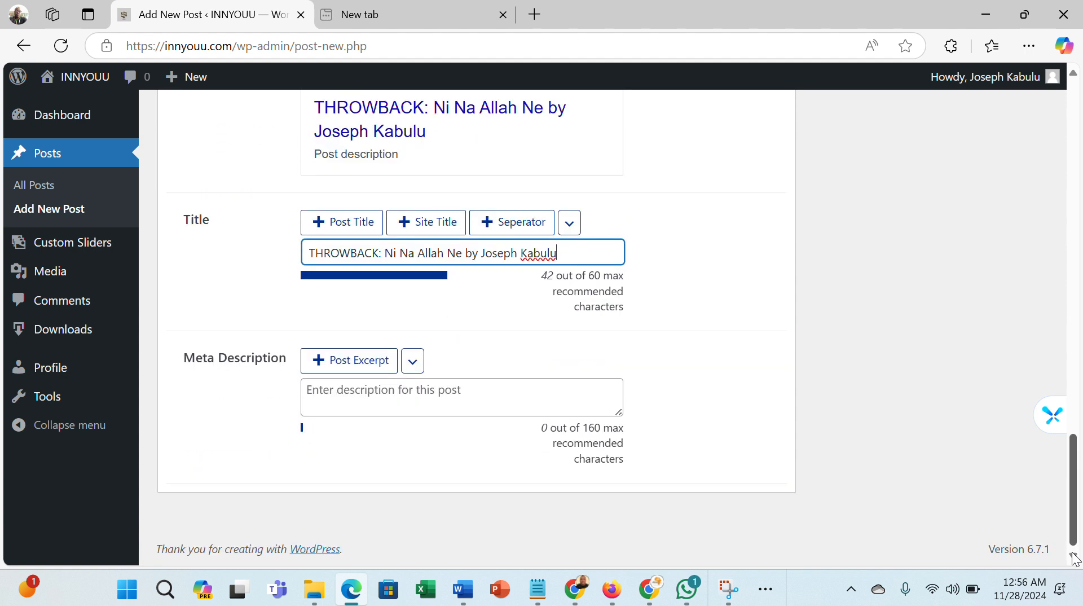
drag(1074, 559, 1072, 114)
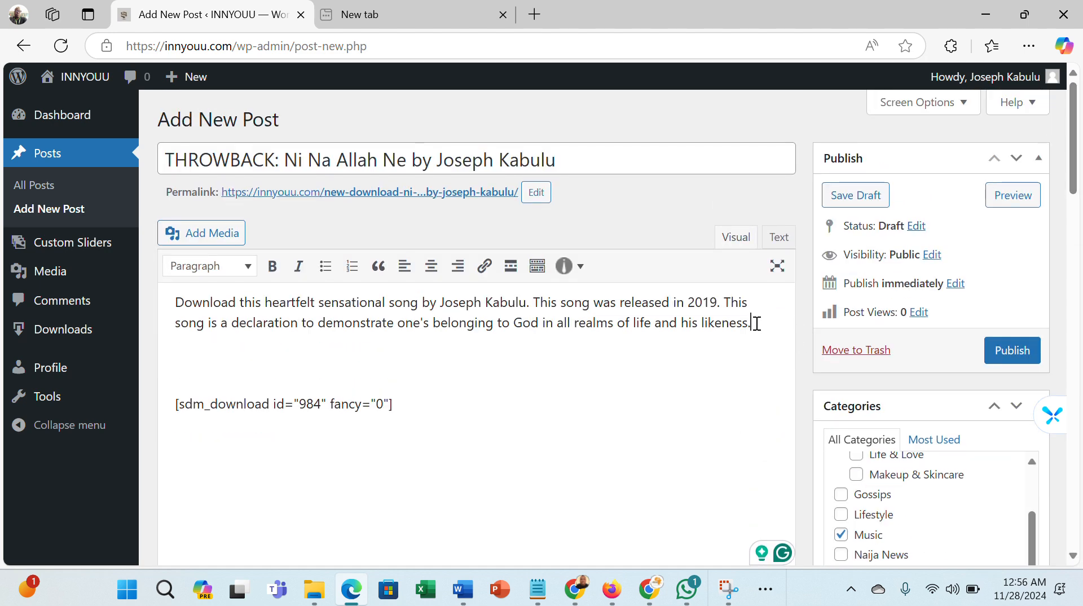
drag(757, 324, 174, 301)
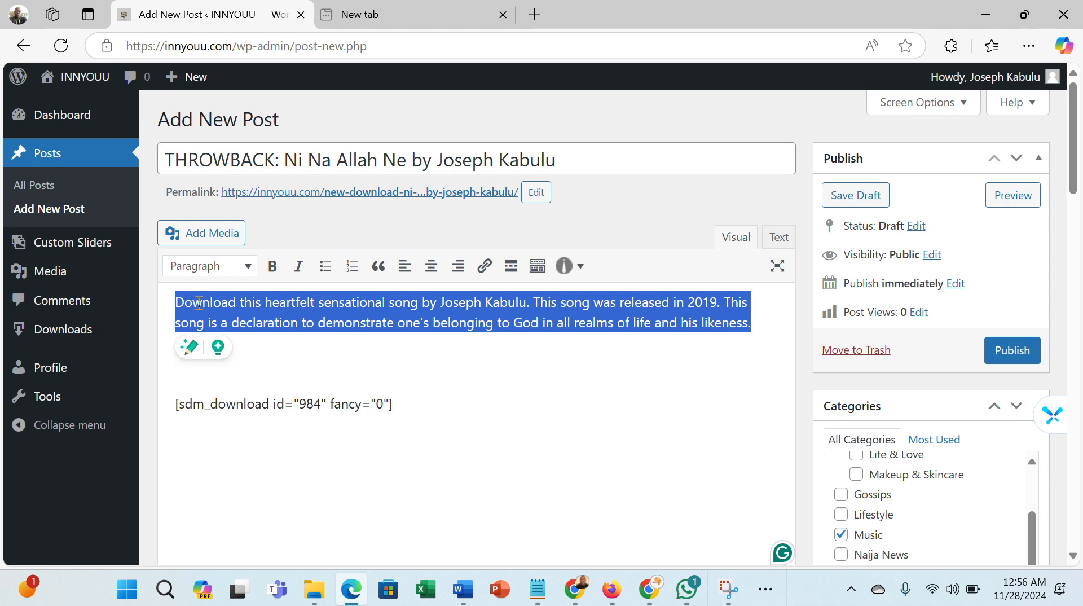
right_click(199, 303)
click(244, 319)
drag(1074, 176, 1066, 446)
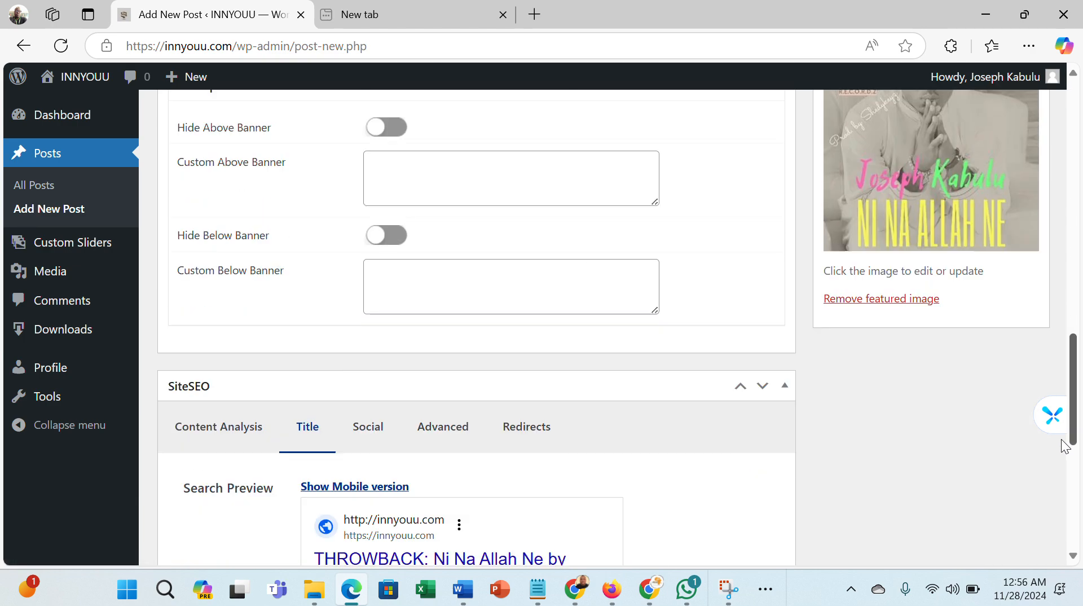
scroll(1065, 446, down, 5)
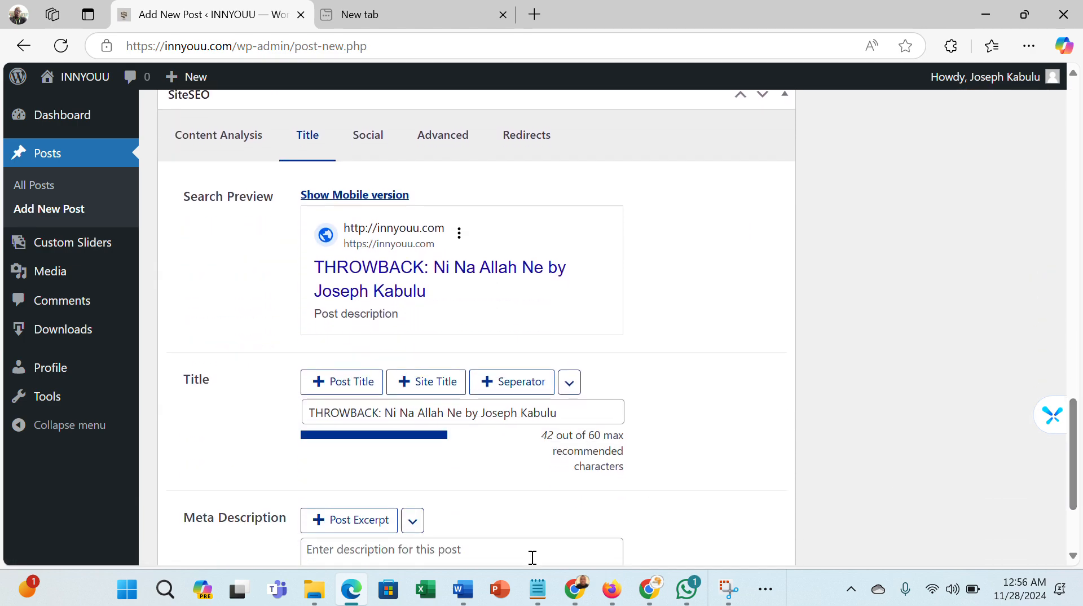
click(523, 563)
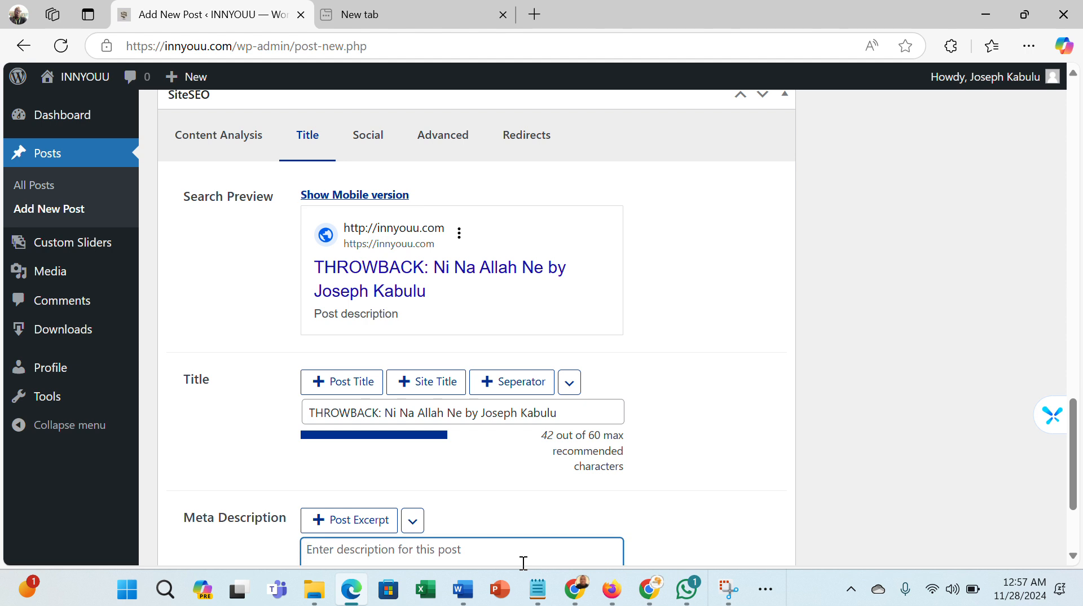
key(ctrl+v)
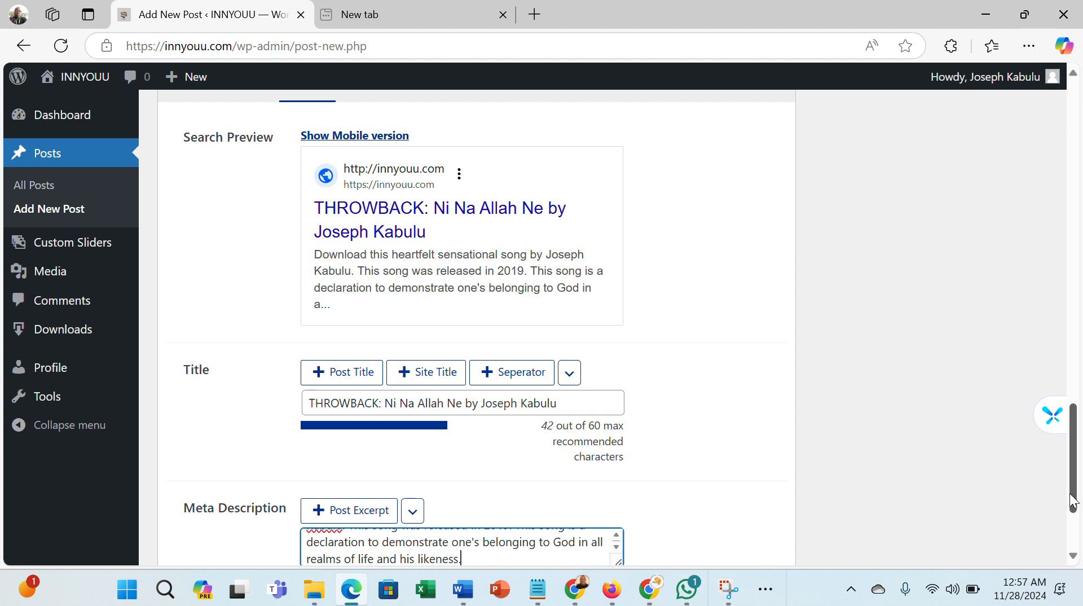
- Trim the end of the SiteSEO meta description so it fits within 160 characters
drag(1074, 502, 1078, 530)
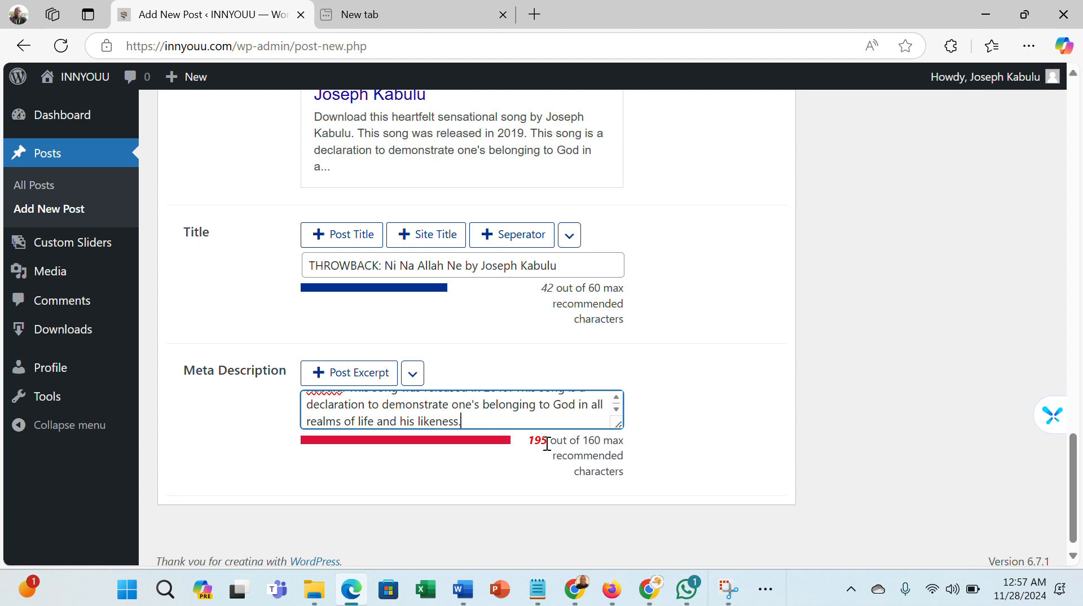
key(BackSpace)
key(BackSpace)
key(BackSpace)
key(BackSpace)
key(BackSpace)
key(BackSpace)
key(BackSpace)
key(BackSpace)
key(BackSpace)
key(BackSpace)
key(BackSpace)
key(BackSpace)
key(BackSpace)
key(BackSpace)
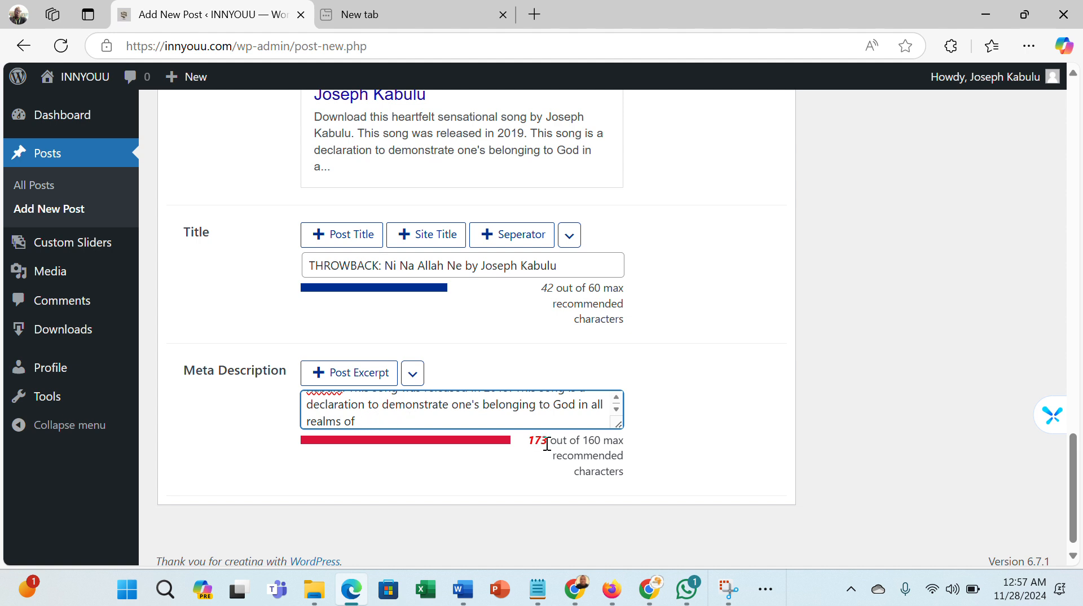
key(BackSpace)
key(BackSpace)
key(BackSpace)
key(BackSpace)
key(BackSpace)
key(BackSpace)
key(BackSpace)
key(BackSpace)
key(BackSpace)
key(BackSpace)
key(BackSpace)
key(BackSpace)
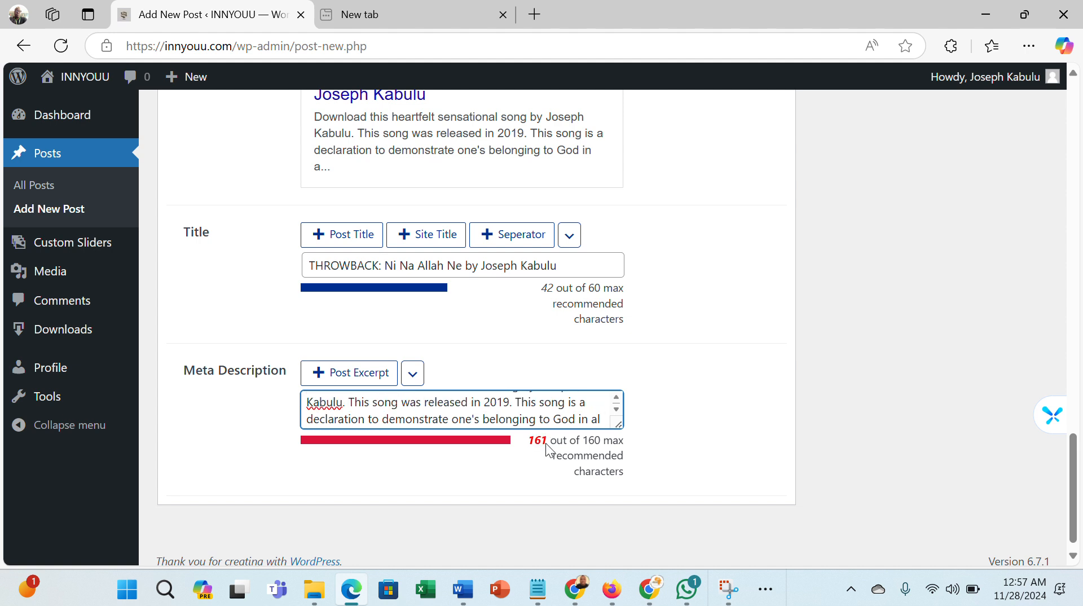
key(BackSpace)
key(BackSpace)
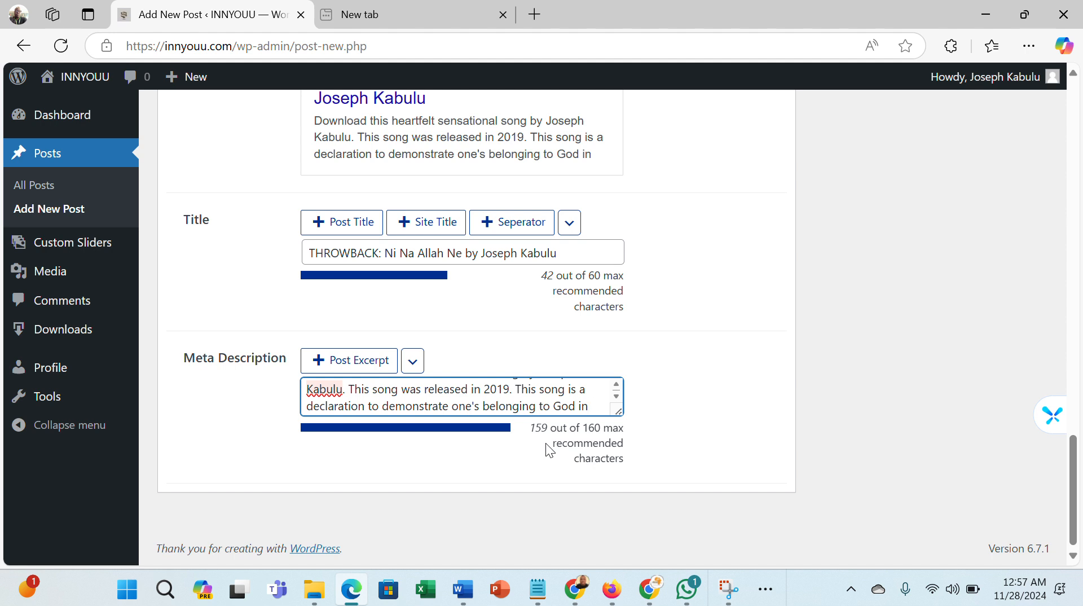
- Paste the post description into the Facebook description field of SiteSEO's Social settings
scroll(1076, 486, up, 4)
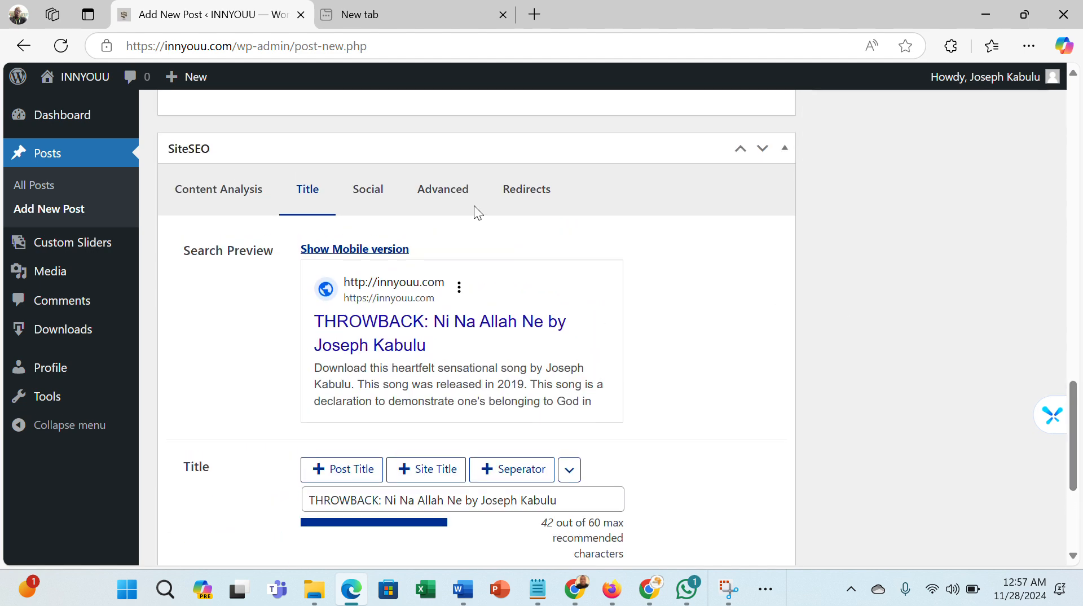
click(364, 196)
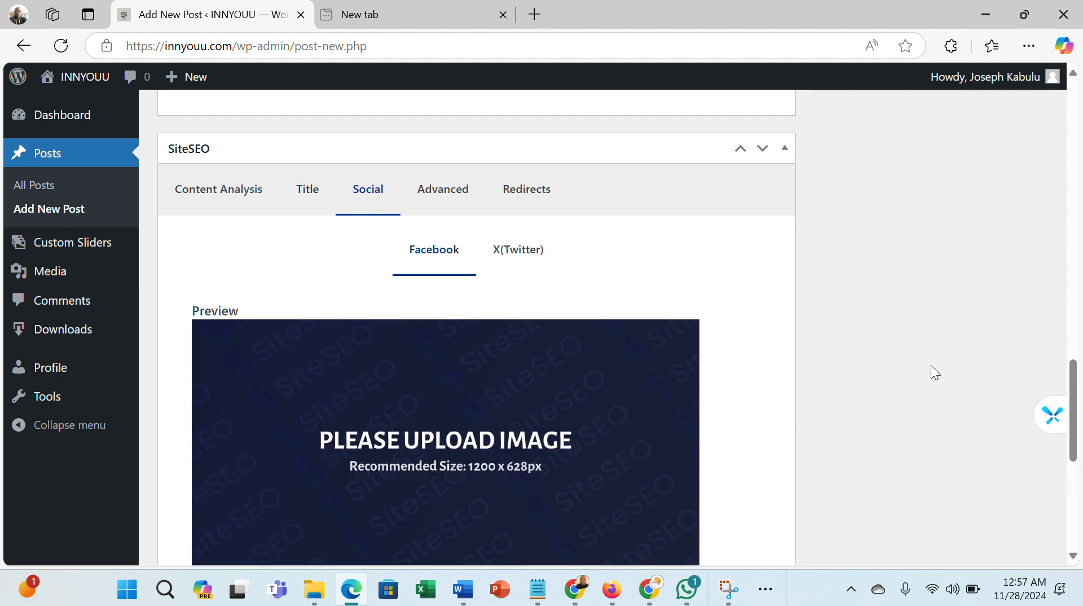
scroll(1075, 410, down, 2)
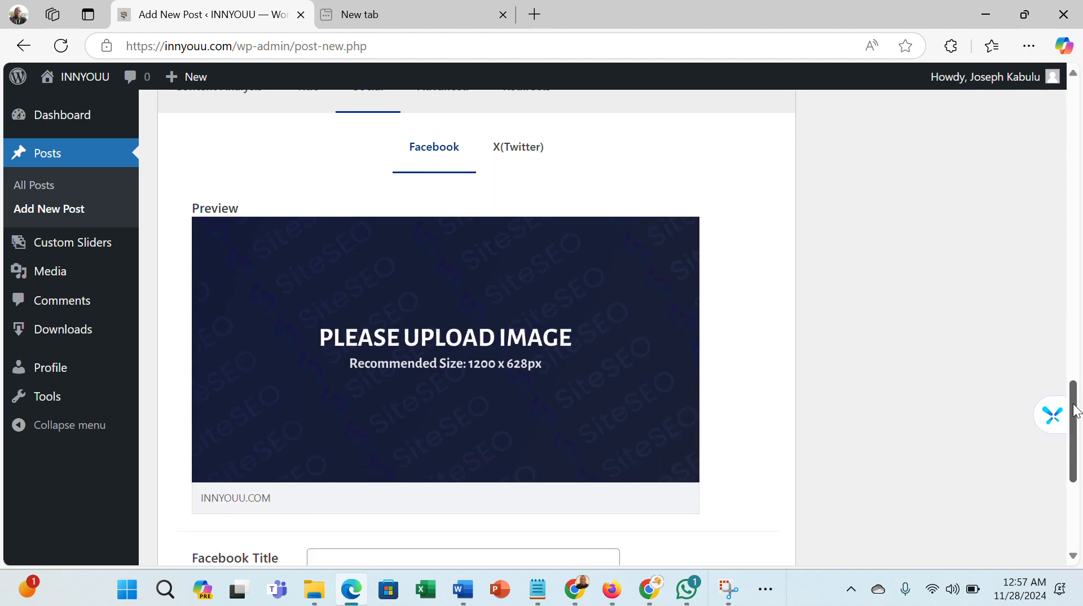
drag(1076, 410, 1076, 460)
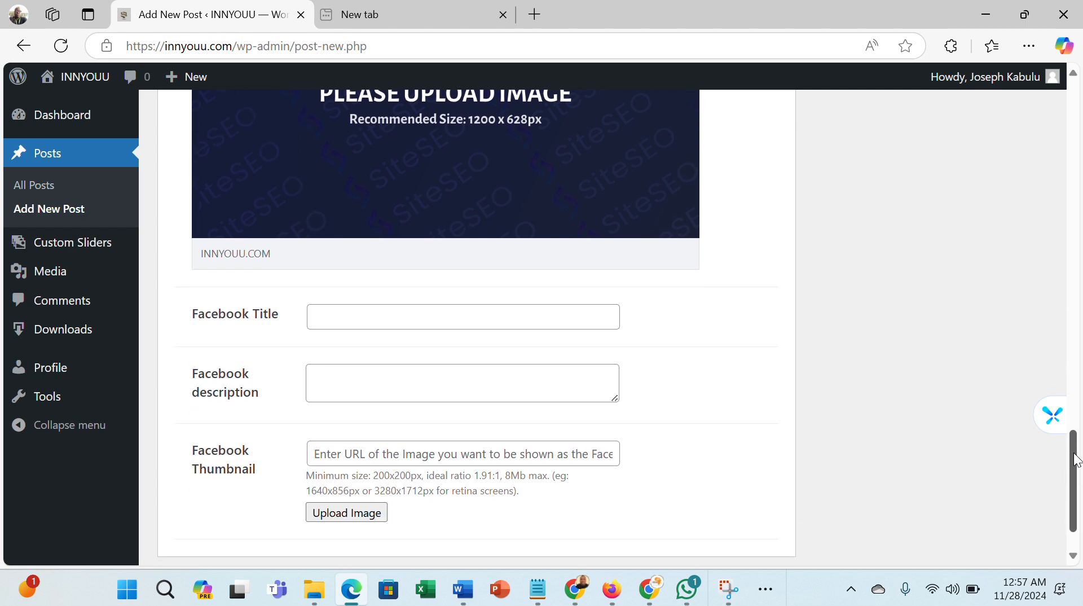
click(564, 389)
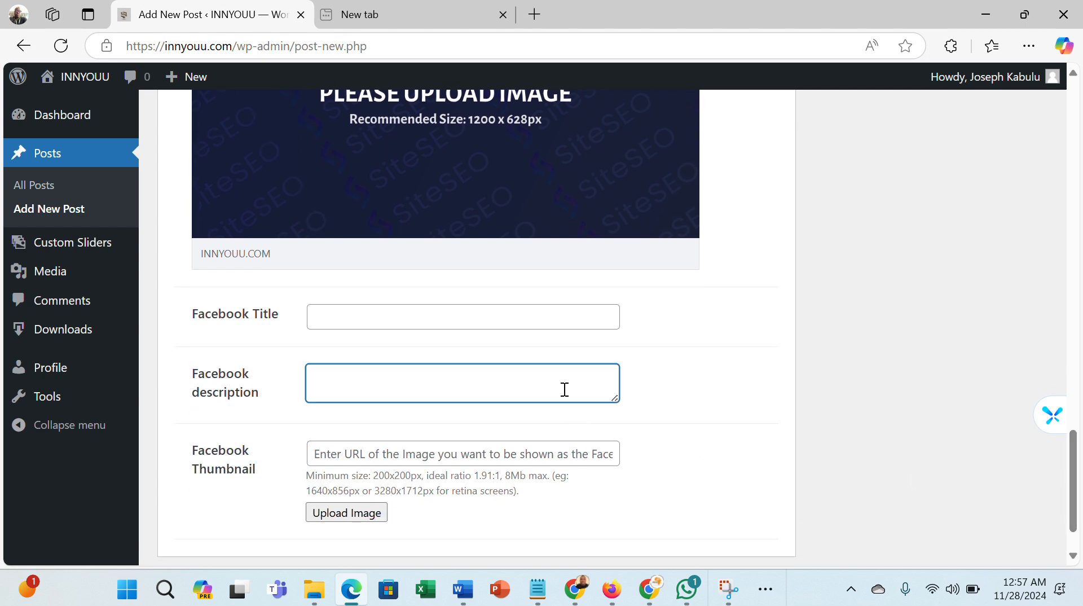
key(ctrl+v)
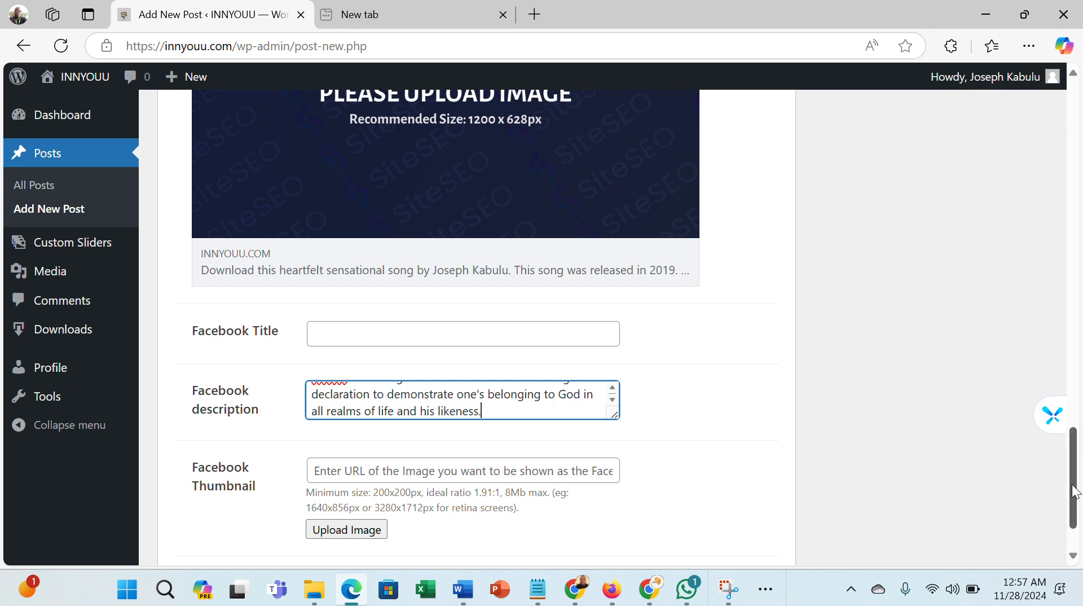
- Paste the post description into the X(Twitter) description field
drag(1076, 491, 1075, 408)
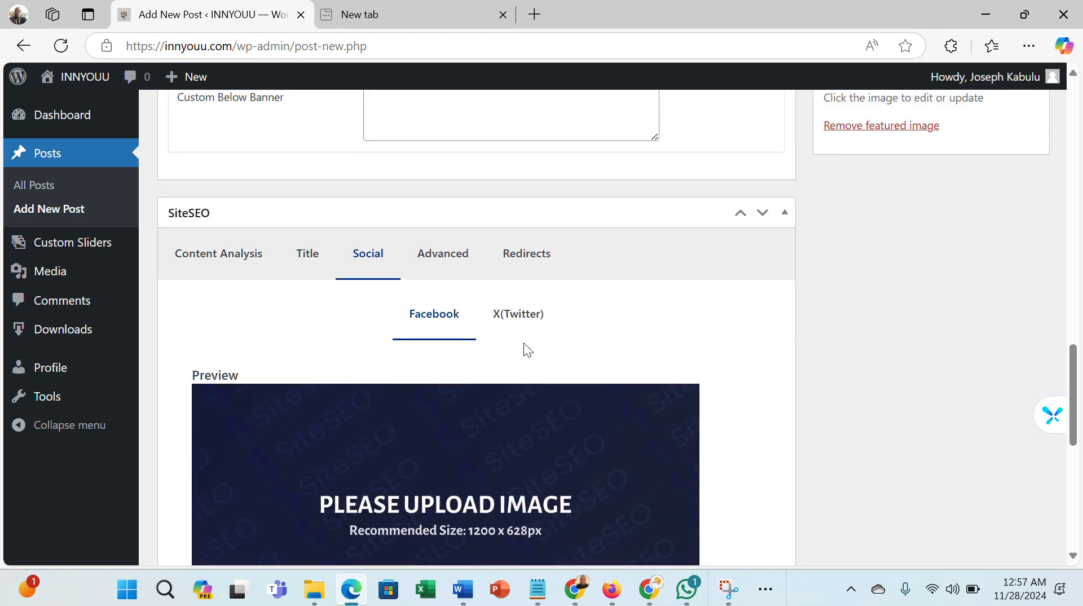
click(516, 316)
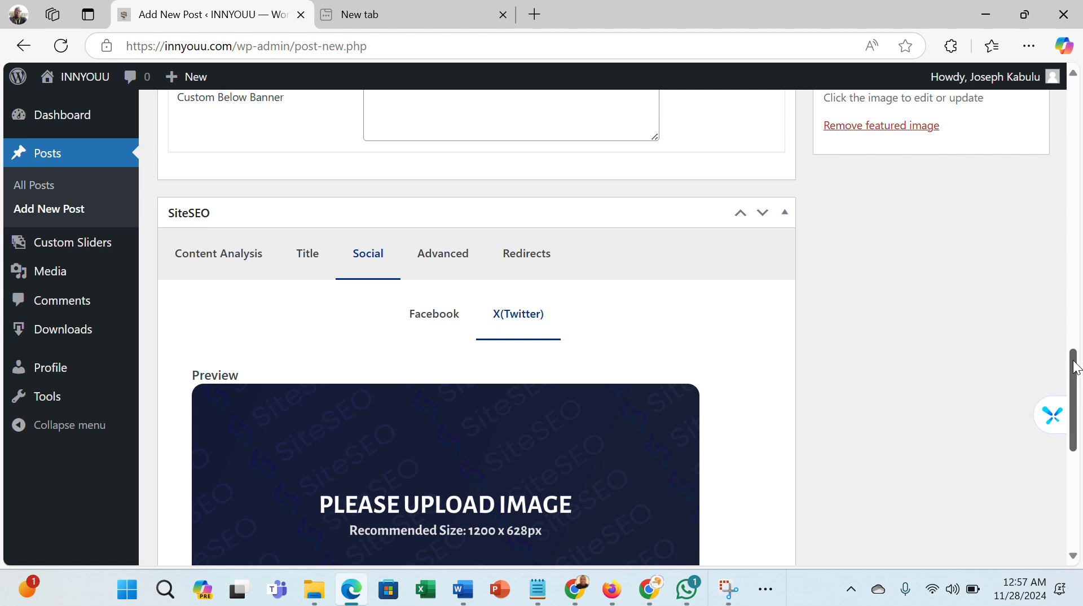
scroll(1075, 369, down, 8)
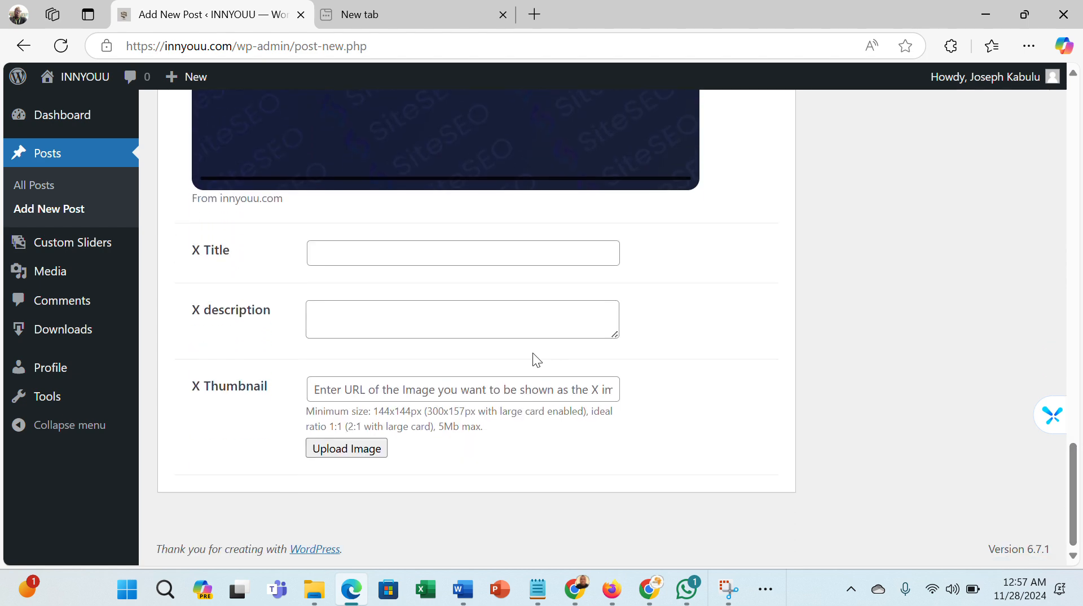
click(499, 314)
key(ctrl+v)
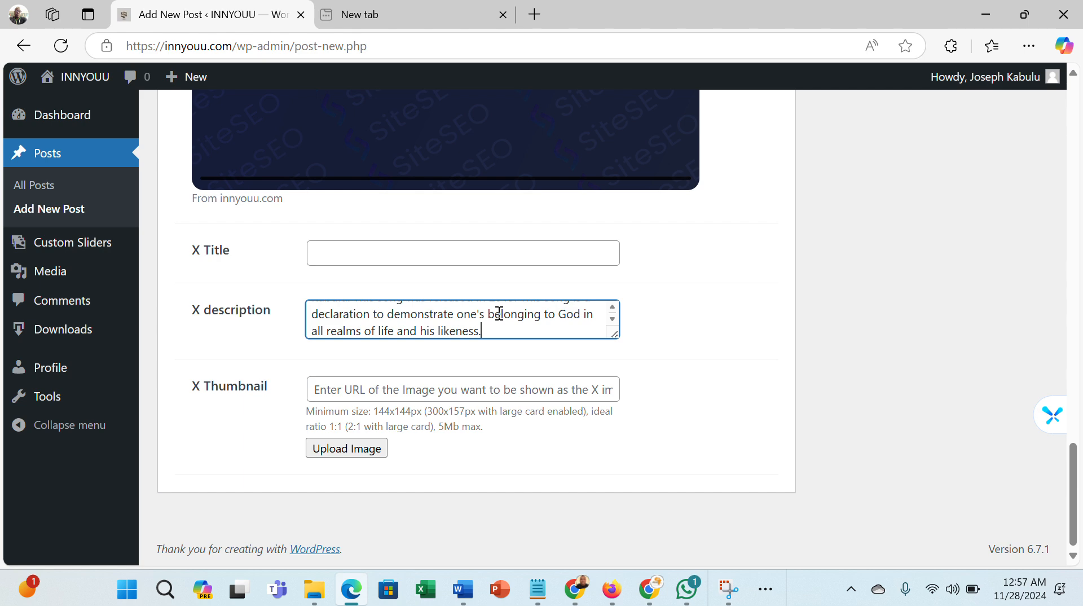
- Set the X Thumbnail to the Ni-Na-Allah-Ne-by-Joseph-Kabulu.jpg image from the media library
click(361, 449)
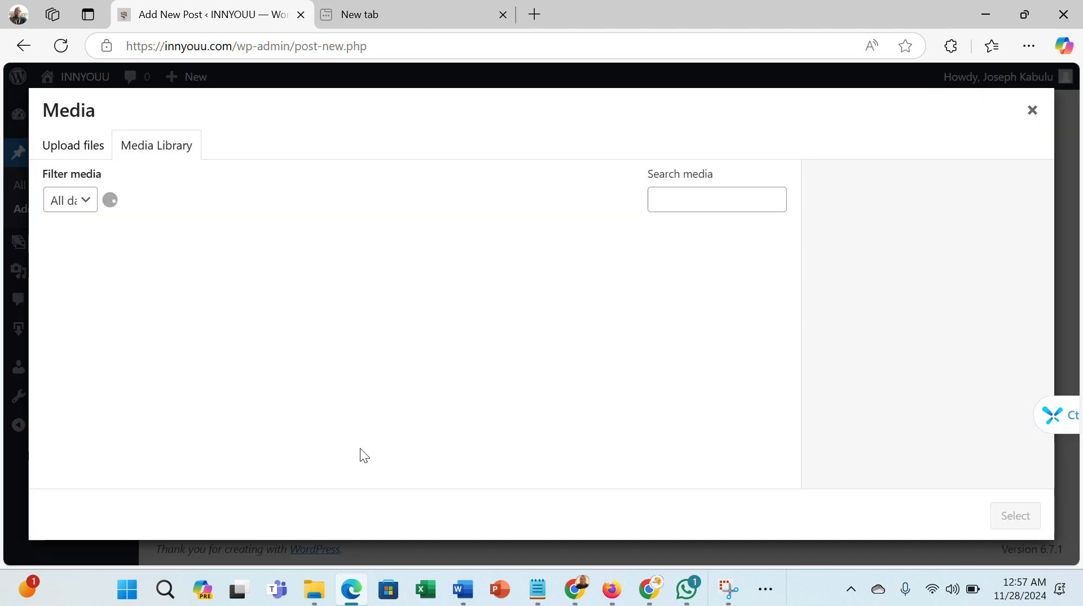
click(120, 276)
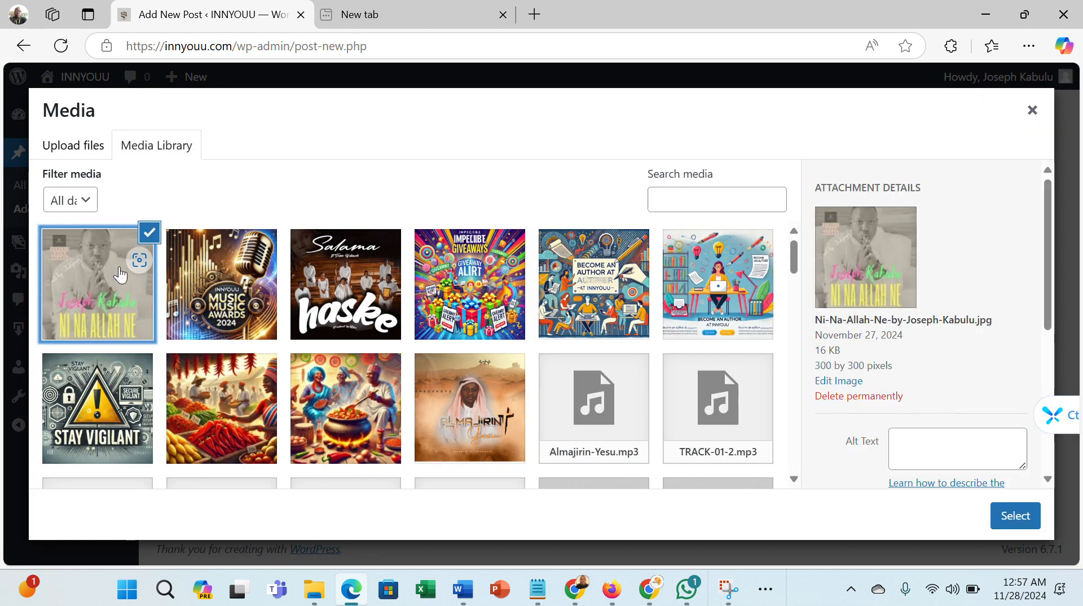
click(1003, 511)
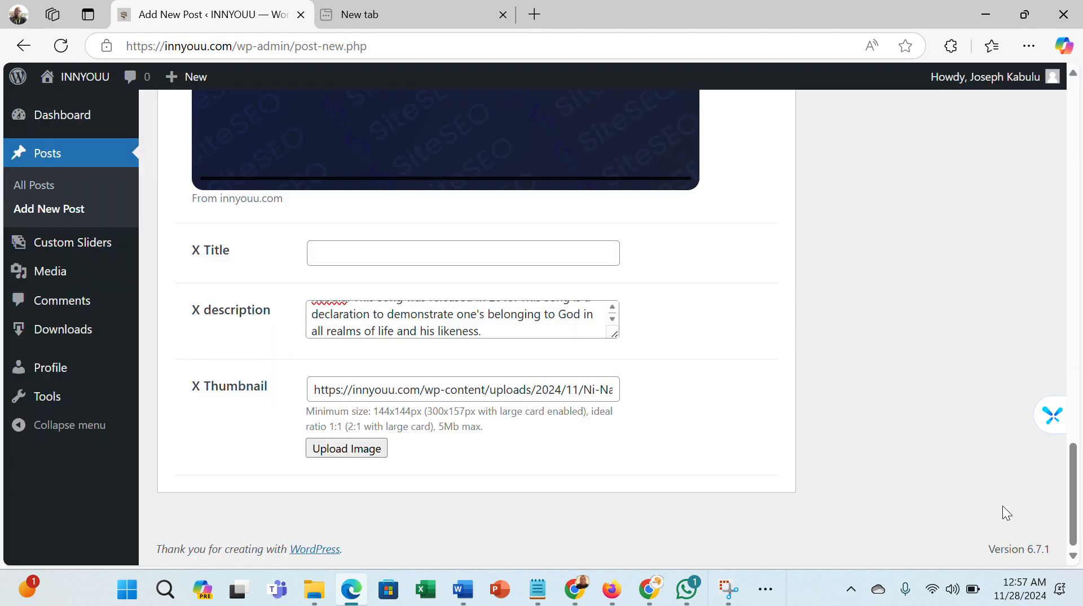
- Set the Facebook Thumbnail to the same Ni Na Allah Ne cover image from the media library
drag(1074, 510, 1073, 446)
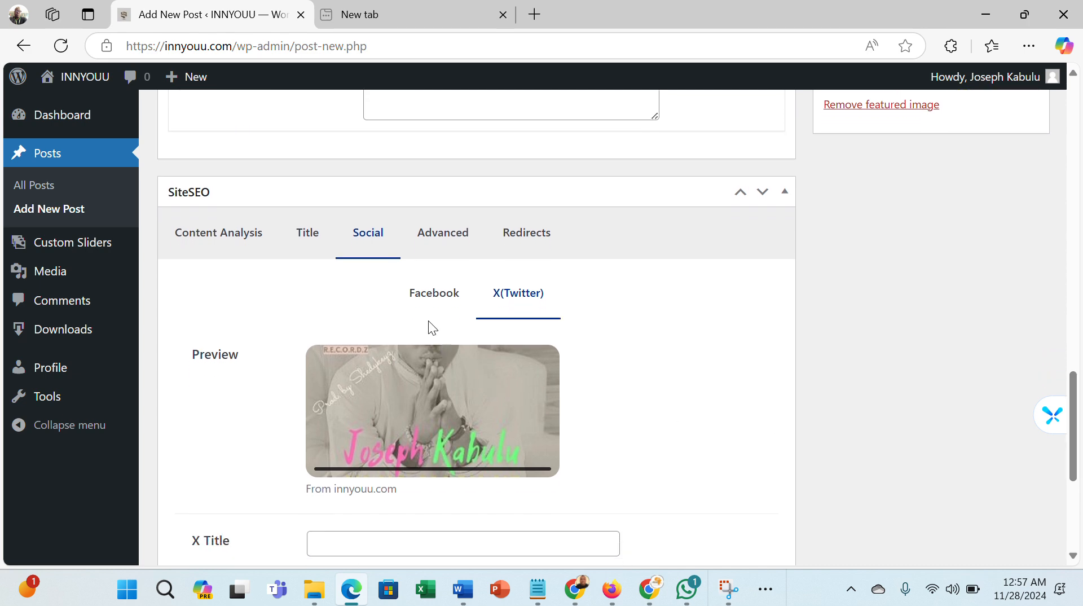
click(425, 300)
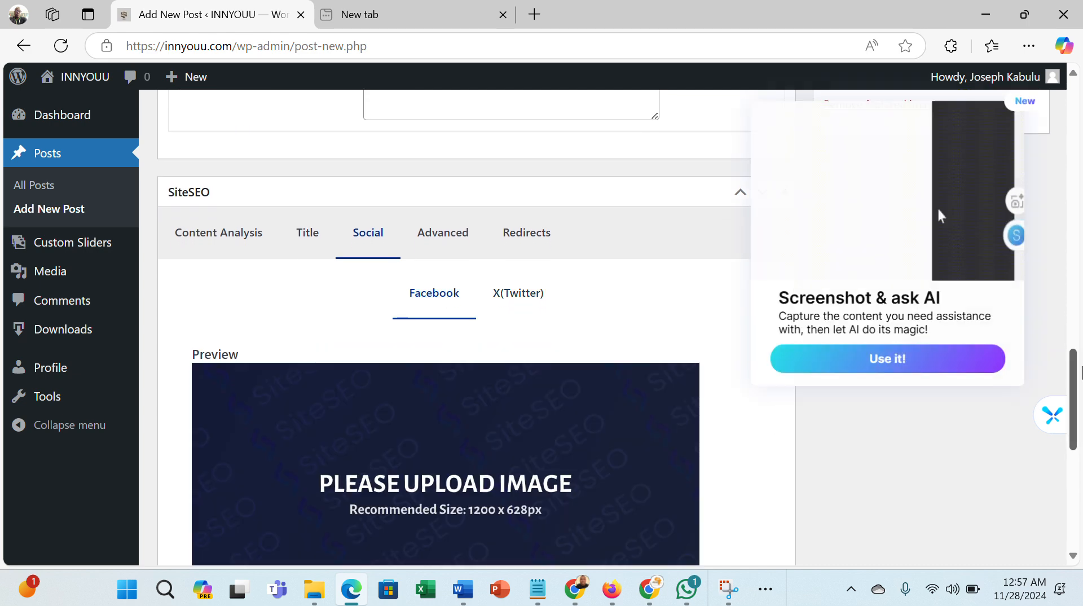
scroll(1079, 441, down, 2)
scroll(1079, 440, down, 6)
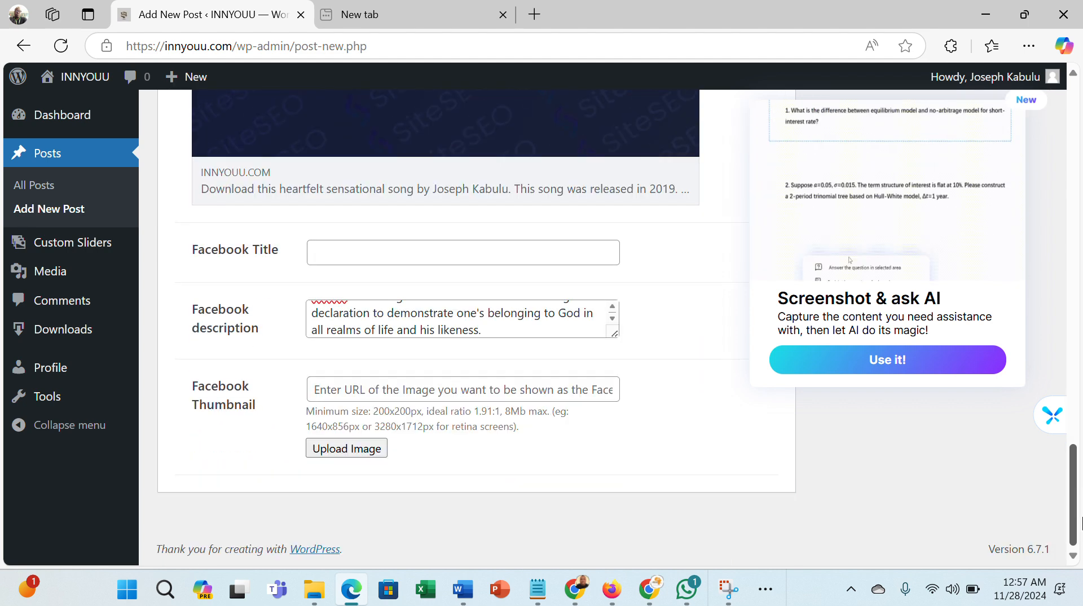
click(346, 449)
click(98, 289)
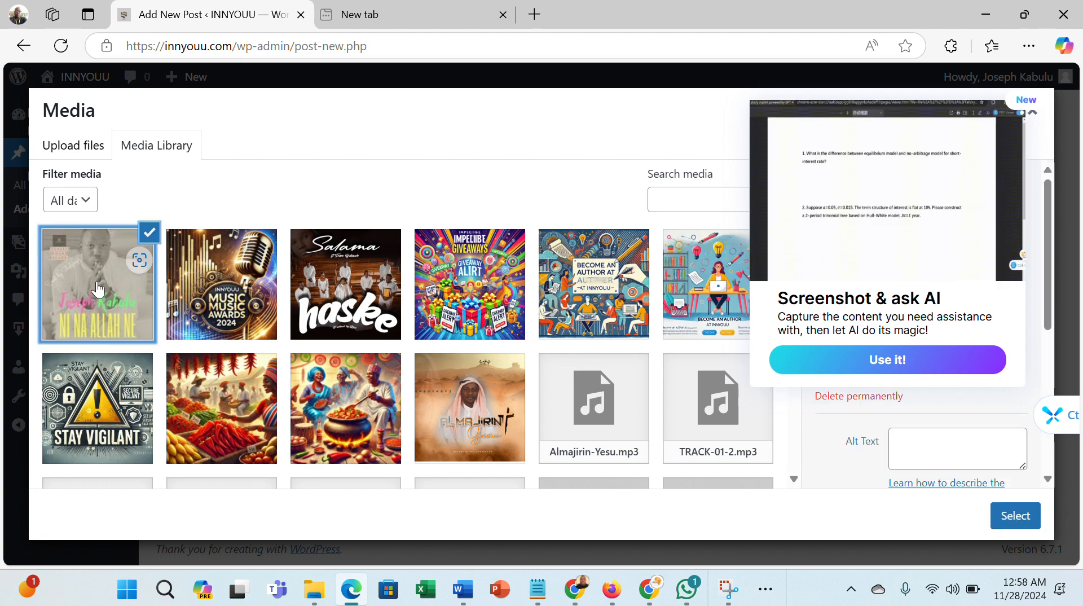
click(1014, 516)
drag(1060, 429, 1034, 179)
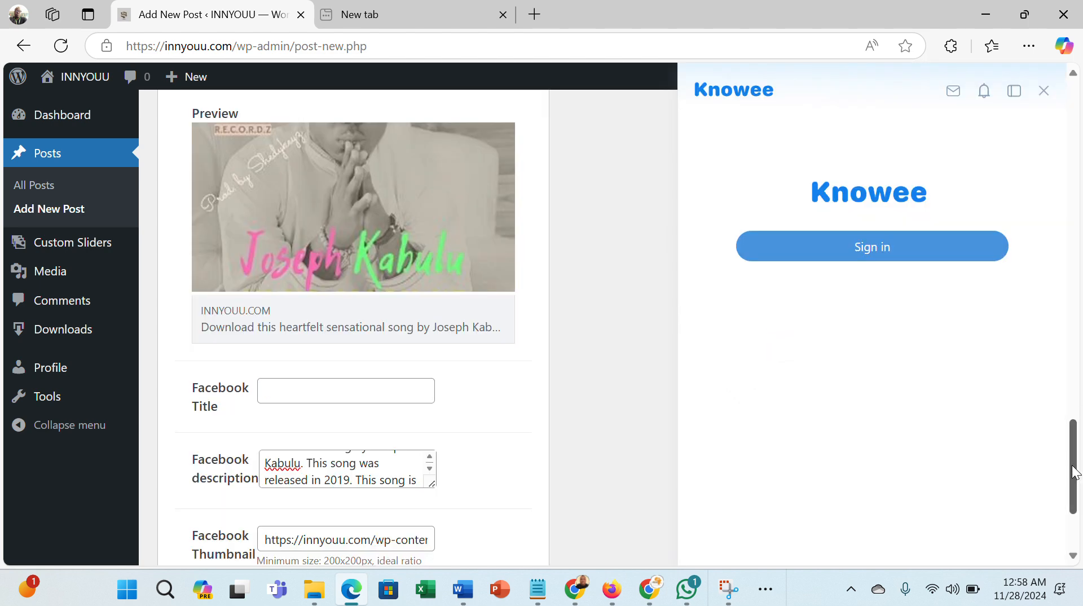
drag(1075, 473, 1062, 190)
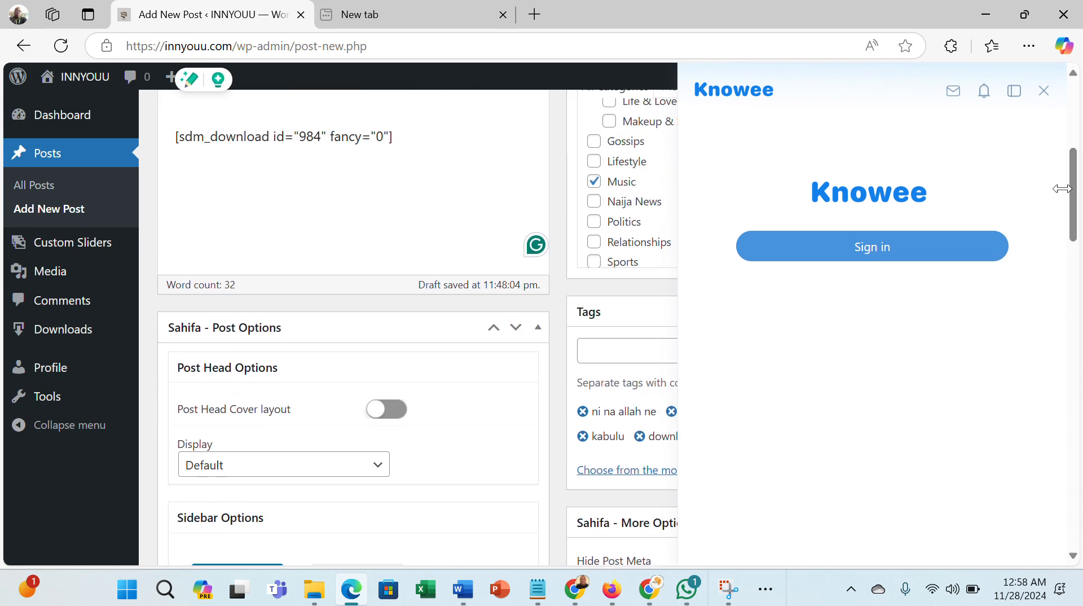
click(1043, 93)
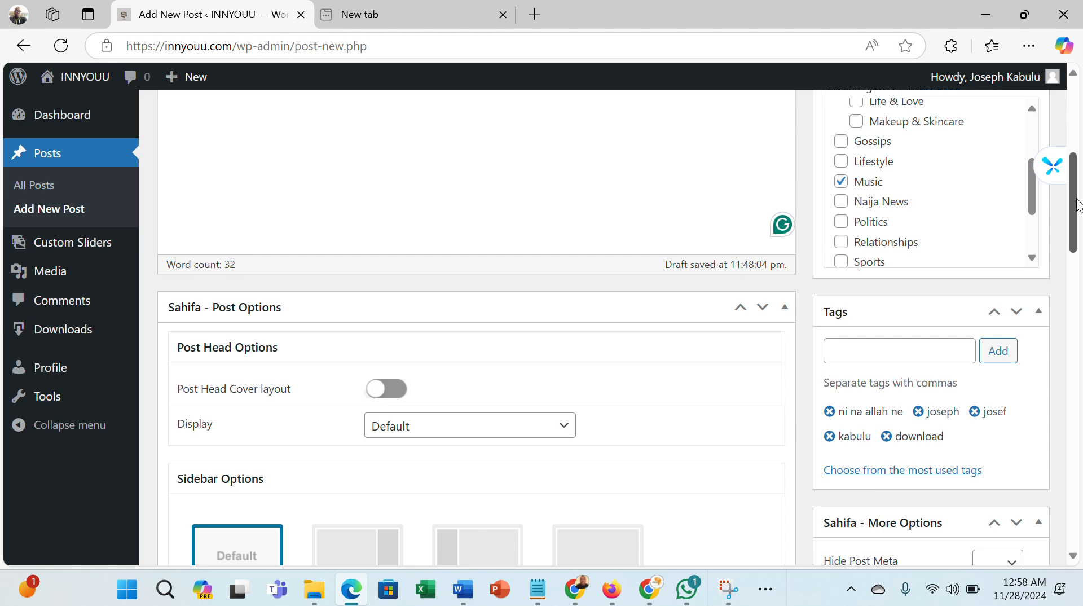
- Copy the post title and paste it into the Facebook Title field
drag(1077, 213, 1074, 120)
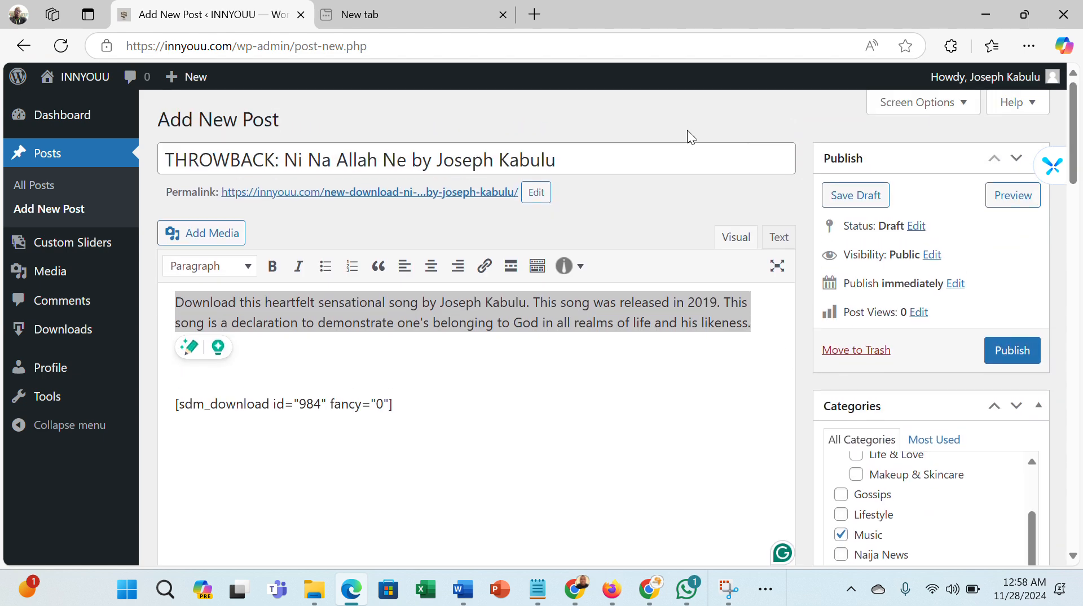
drag(622, 161, 163, 161)
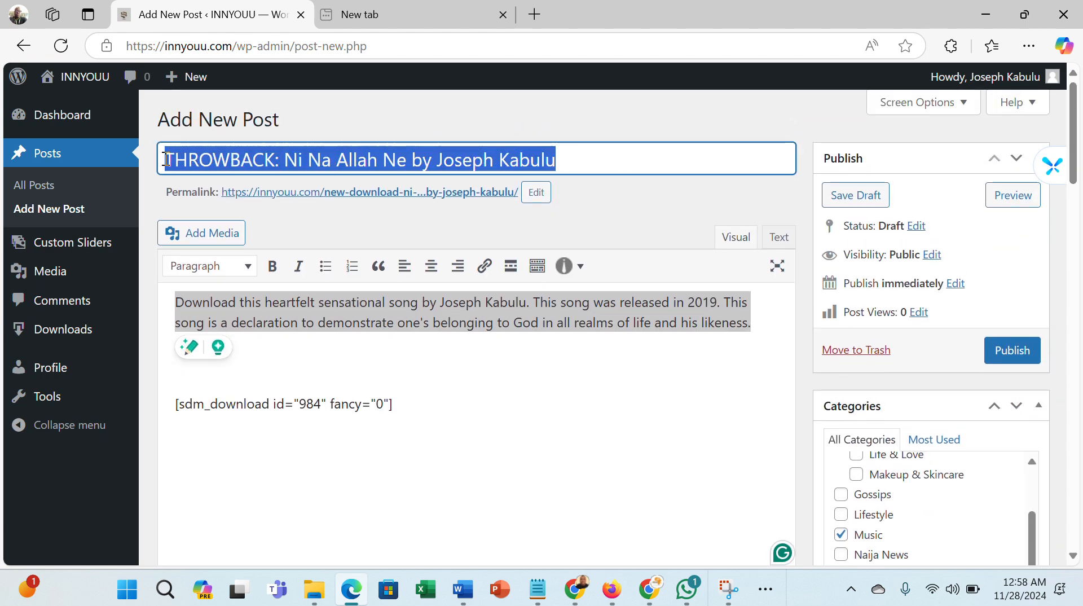
right_click(202, 159)
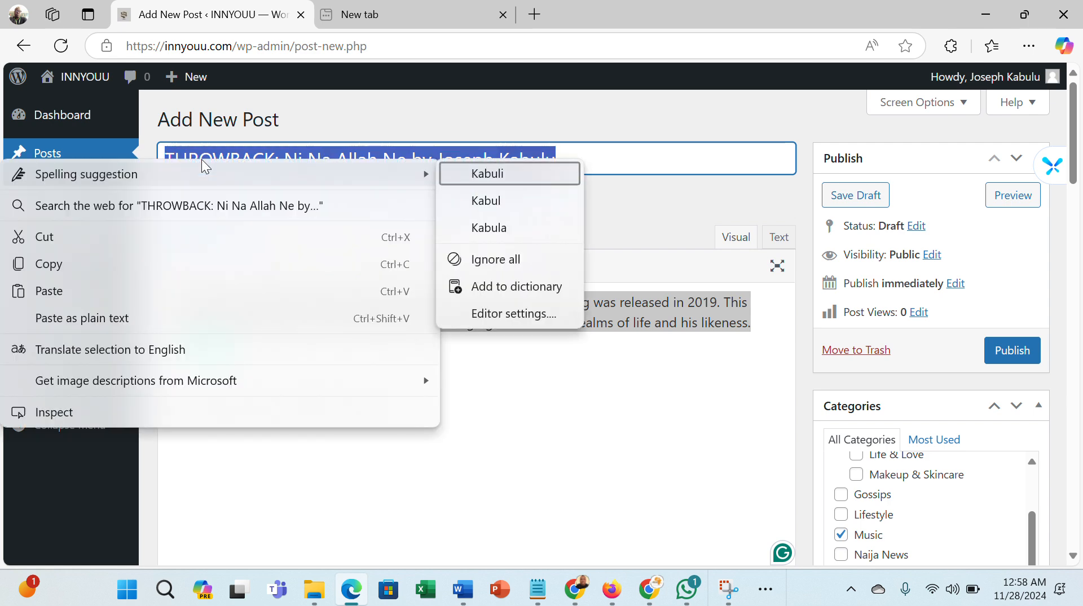
click(144, 264)
click(496, 440)
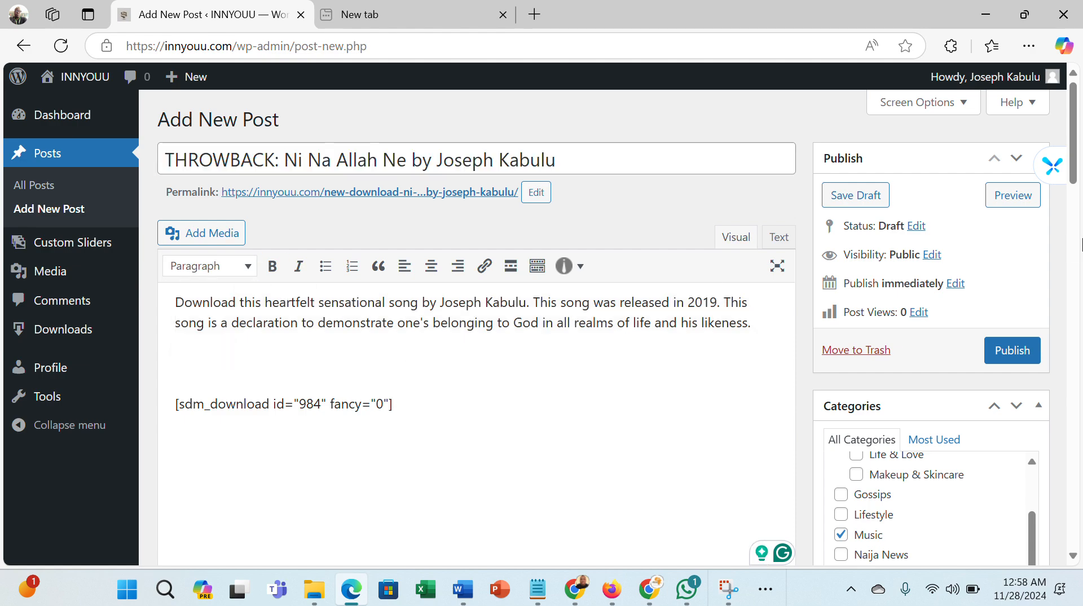
scroll(1082, 244, down, 15)
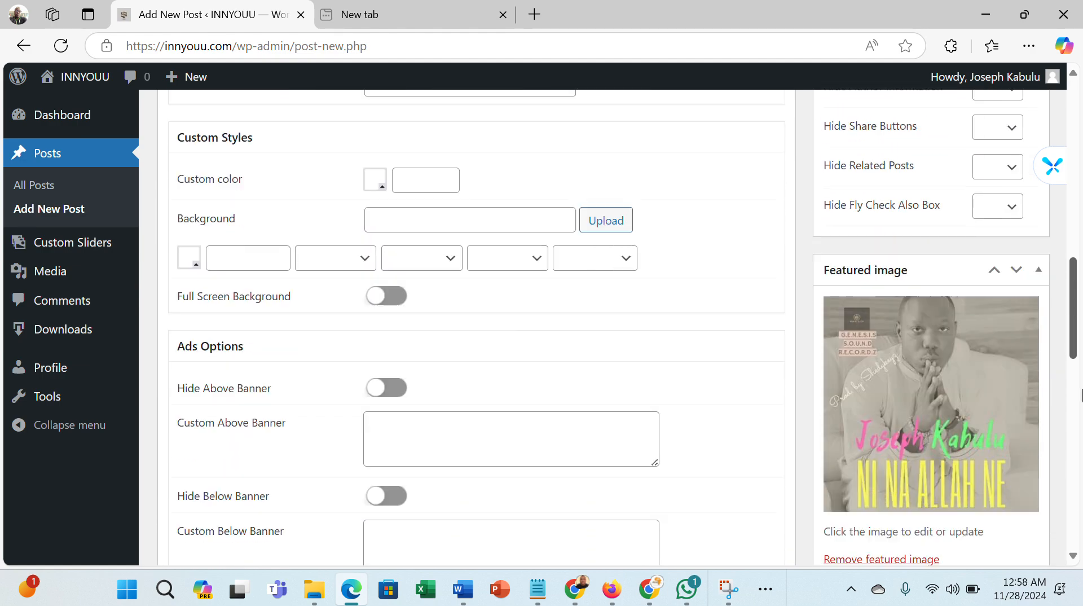
scroll(1082, 395, down, 10)
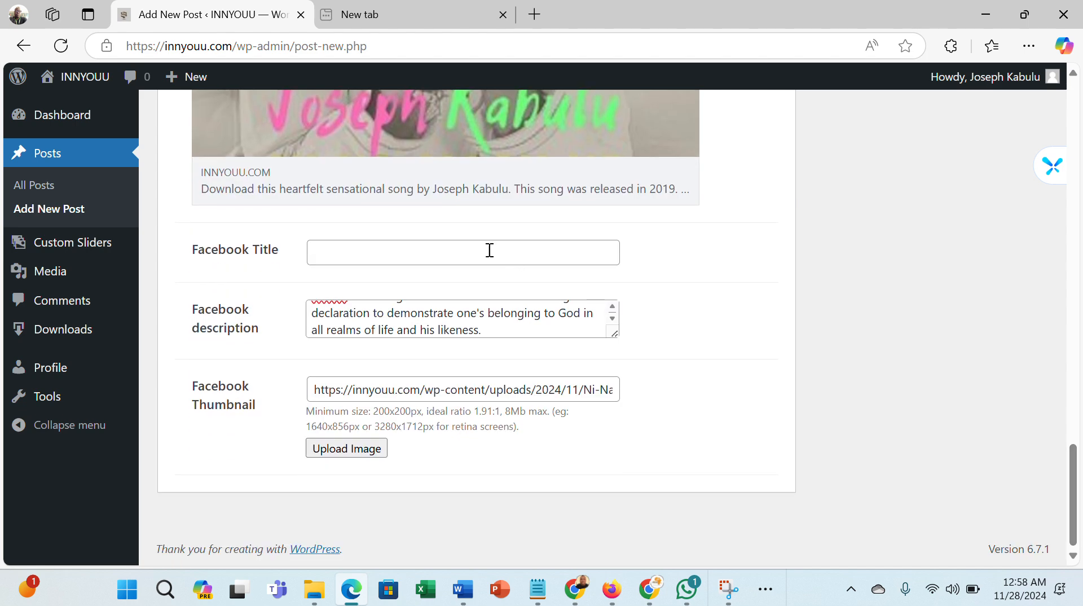
click(485, 251)
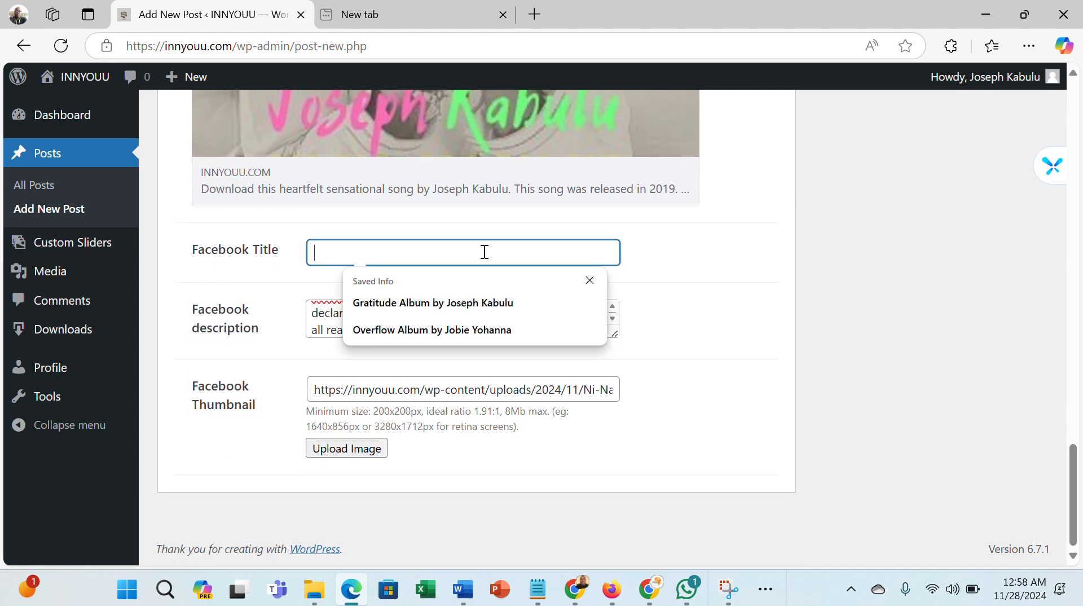
key(ctrl+v)
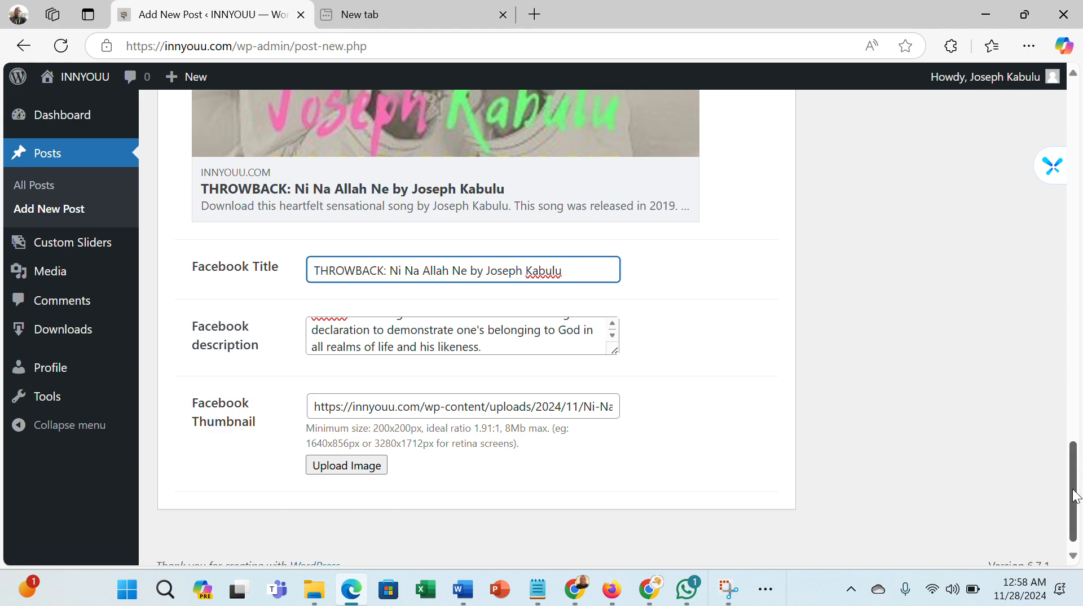
- Paste the post title into the X Title field on the X(Twitter) social tab
drag(1075, 496, 1077, 416)
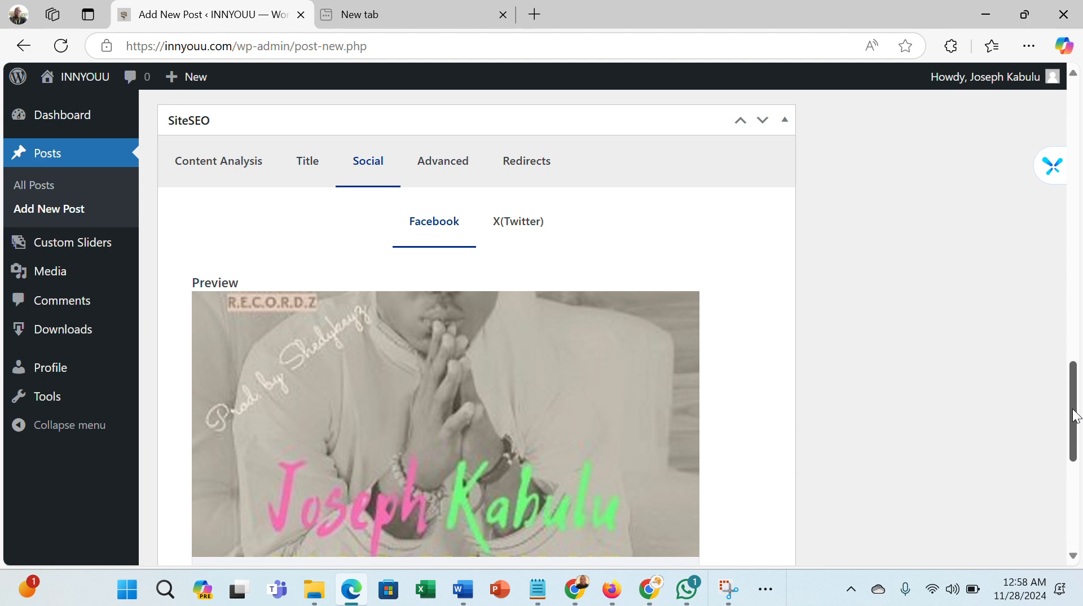
click(537, 237)
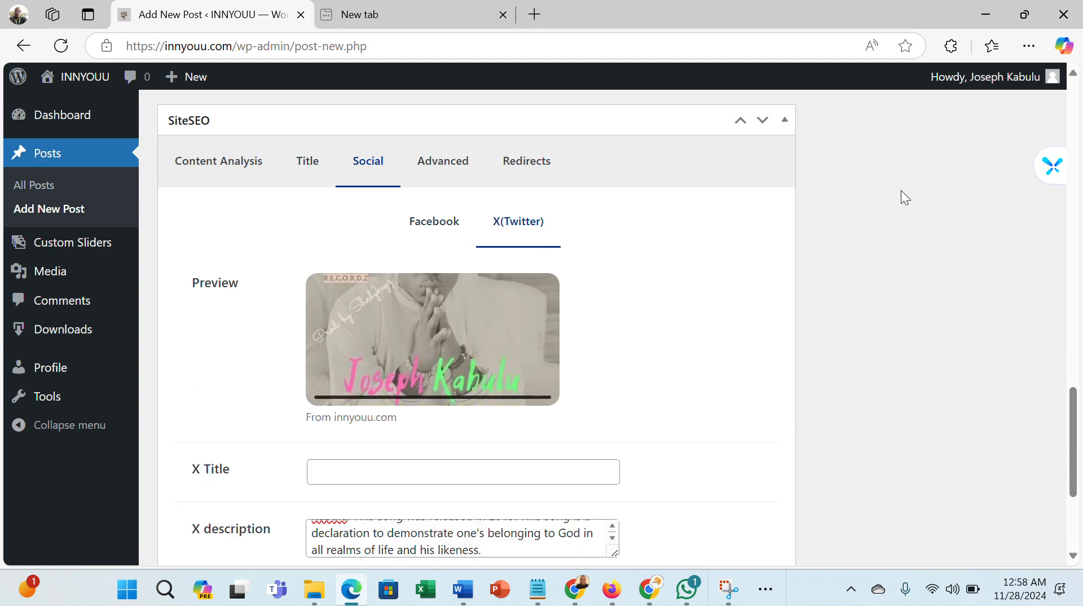
click(568, 471)
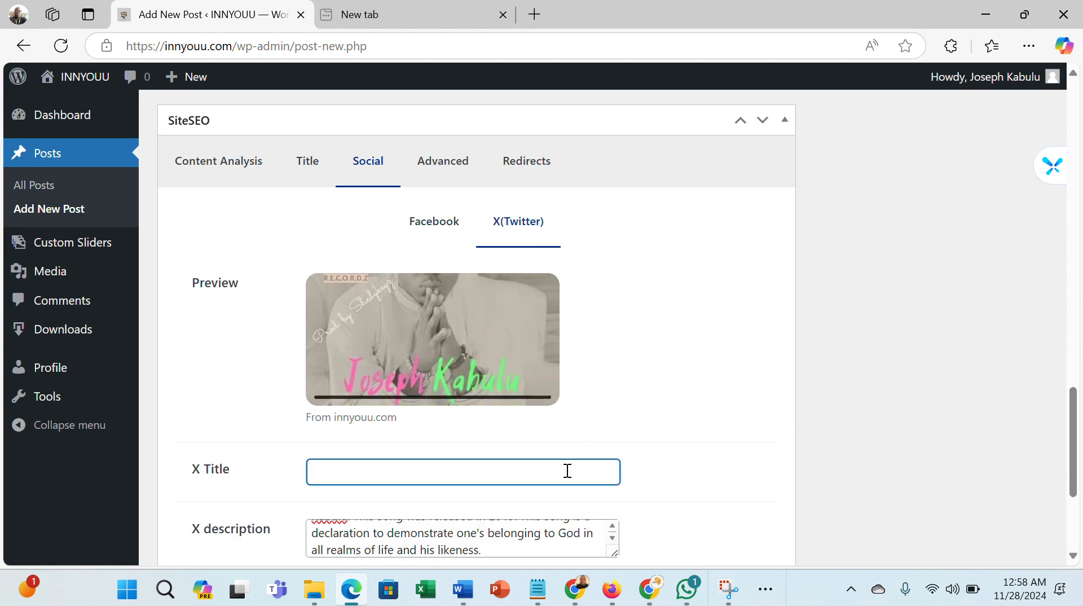
key(ctrl+v)
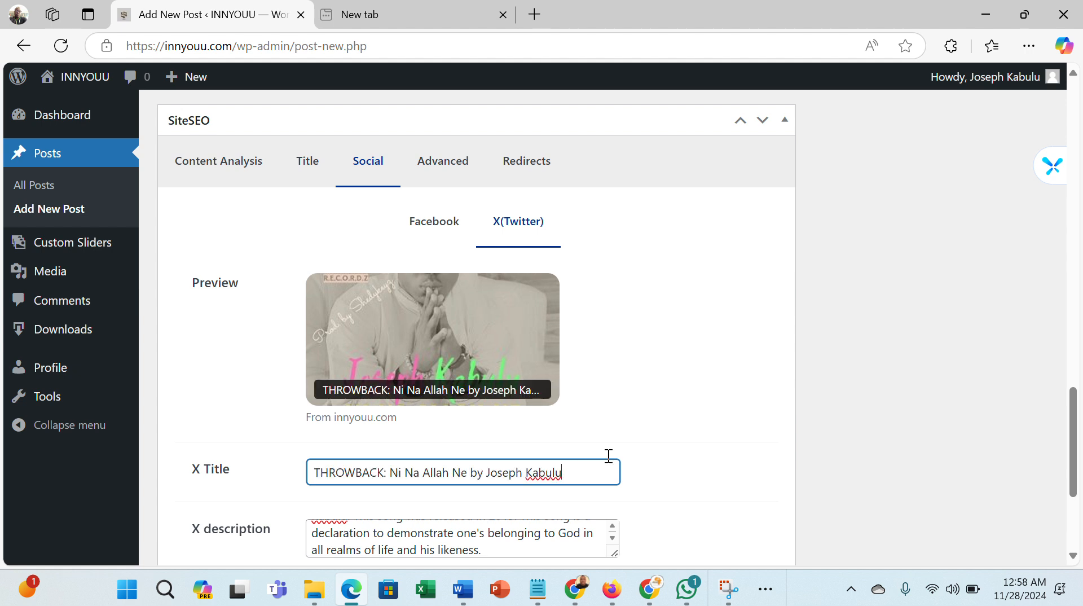
click(735, 477)
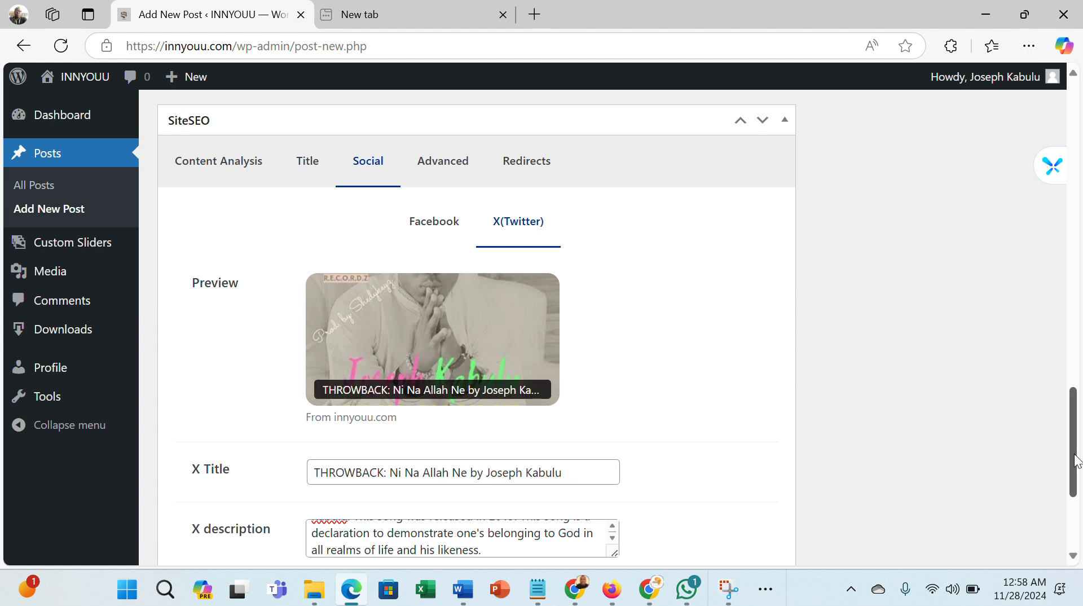
- Publish the THROWBACK post
drag(1076, 460, 1081, 131)
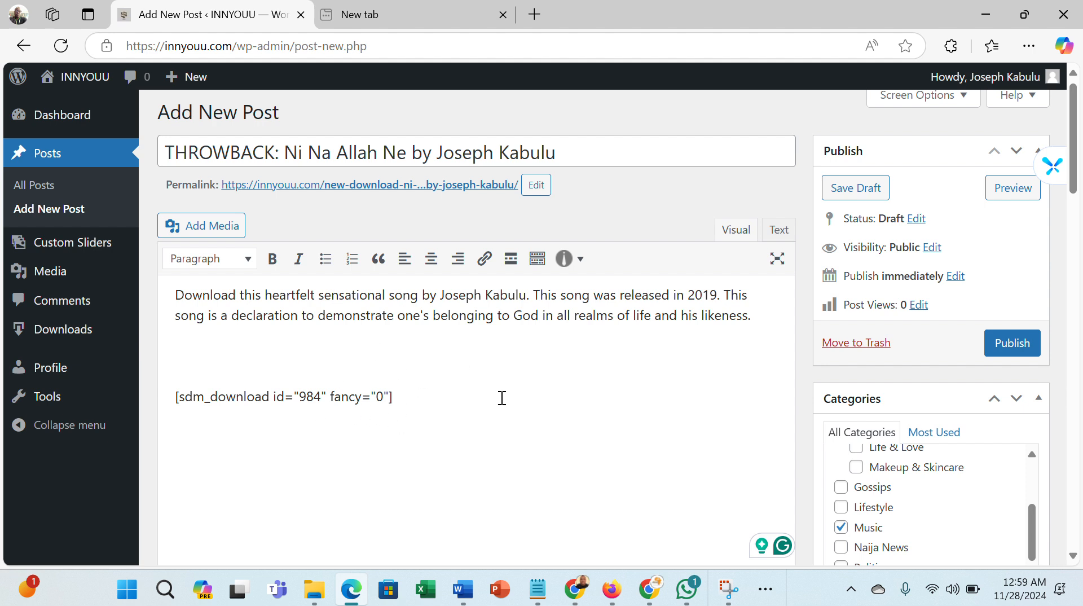
click(1006, 345)
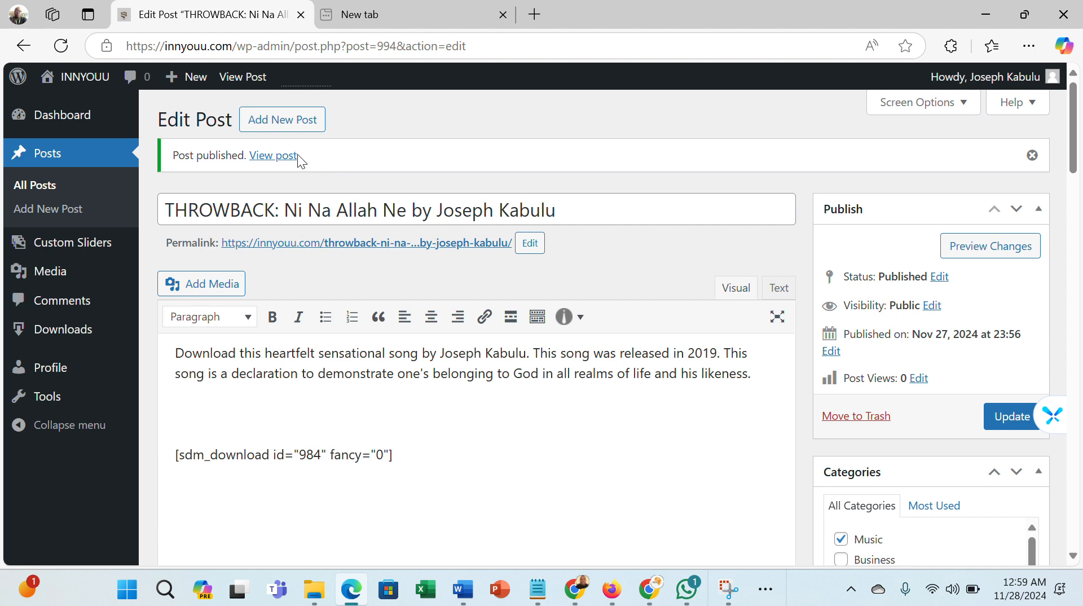
- Open the published post and test its Download Now button
click(278, 160)
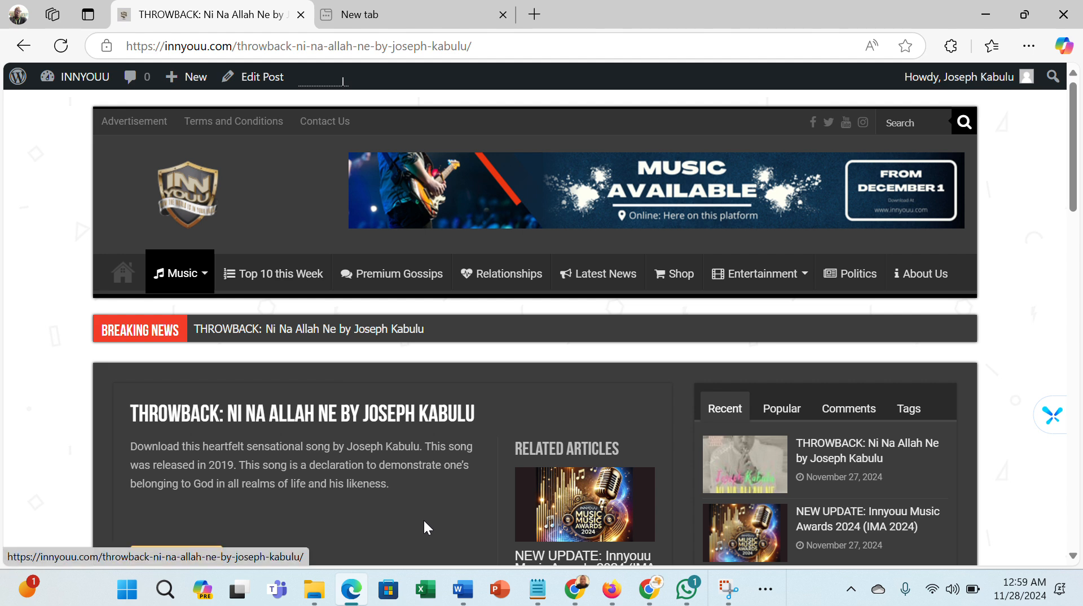
scroll(424, 520, down, 3)
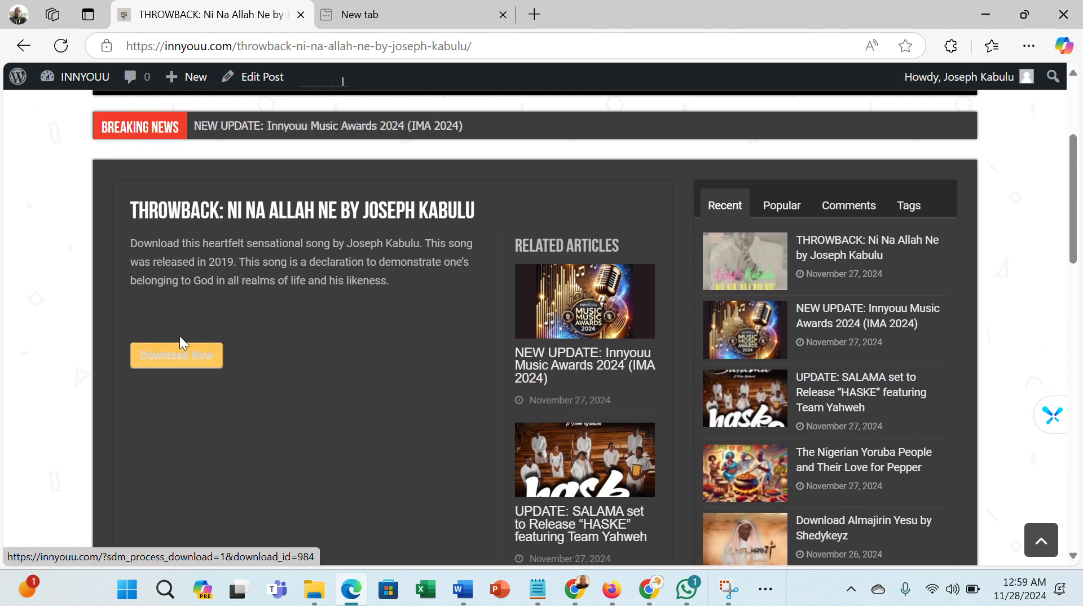
click(180, 364)
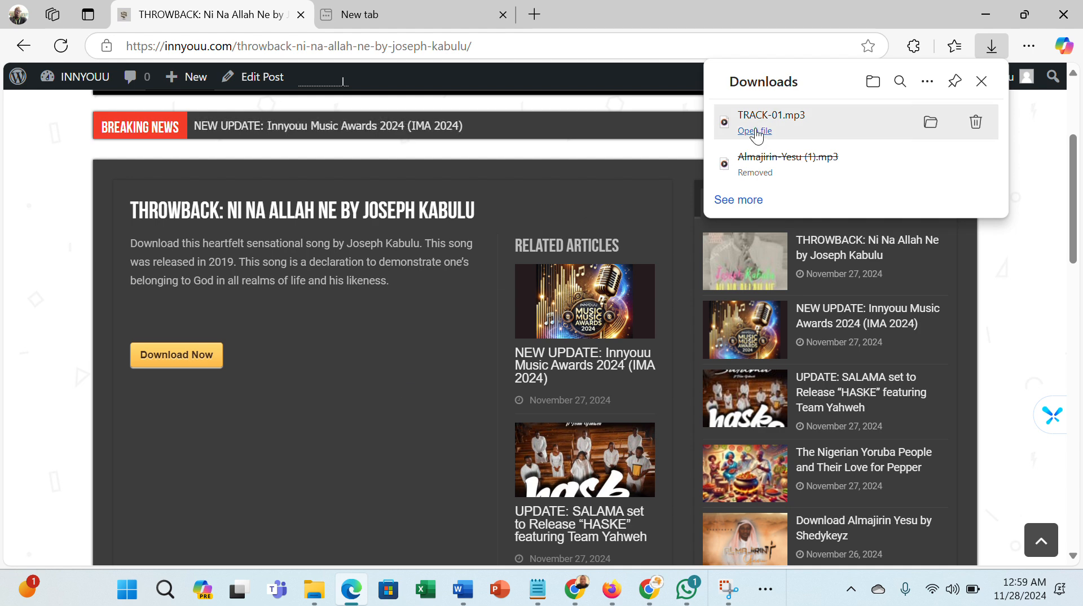
mouse_move(749, 119)
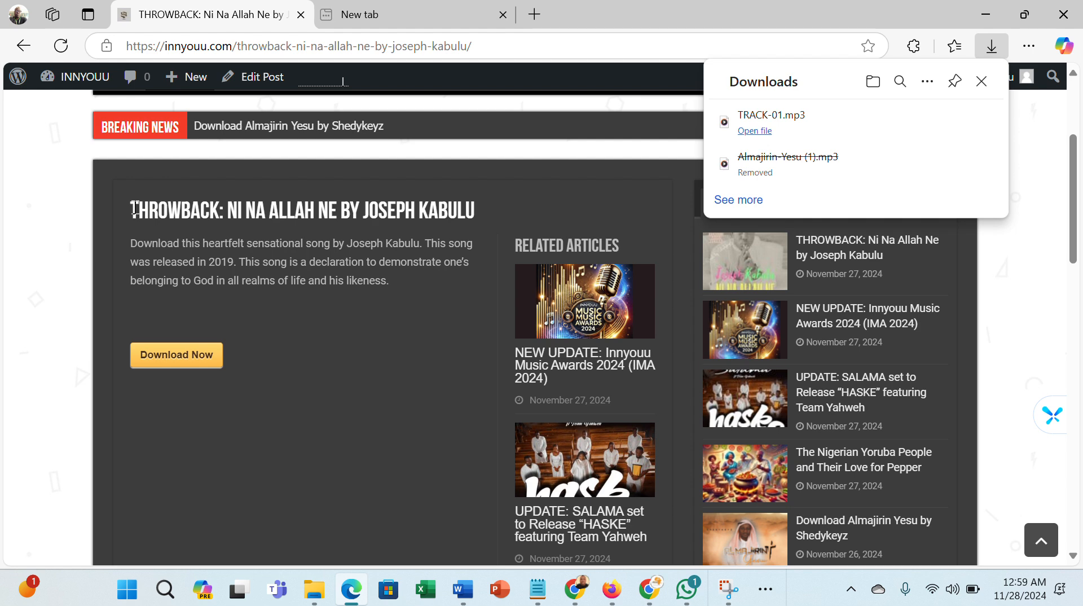
drag(134, 208, 499, 208)
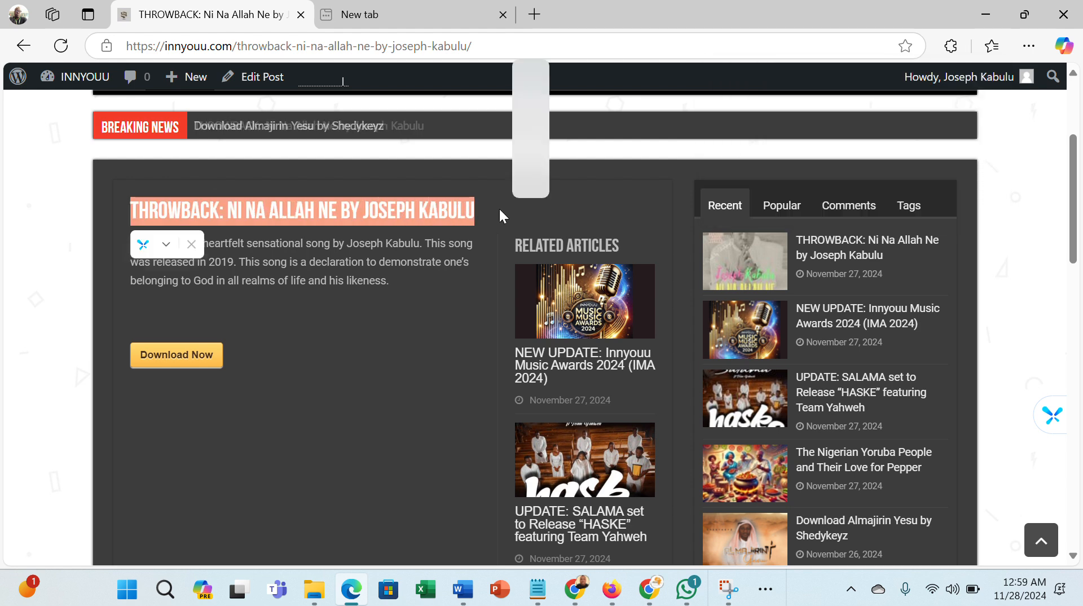
click(356, 243)
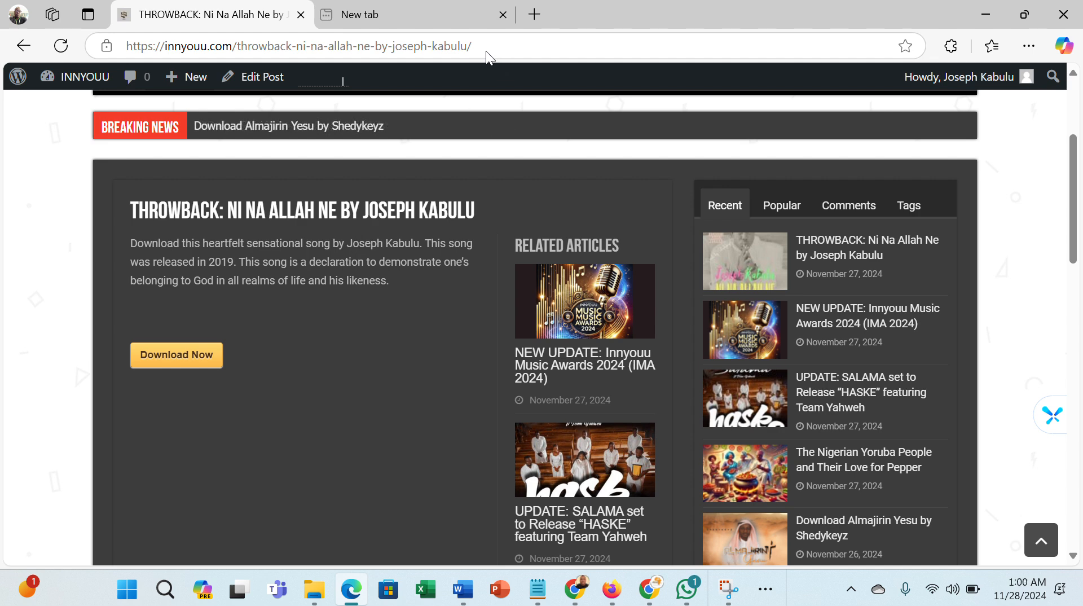
key(super+shift+s)
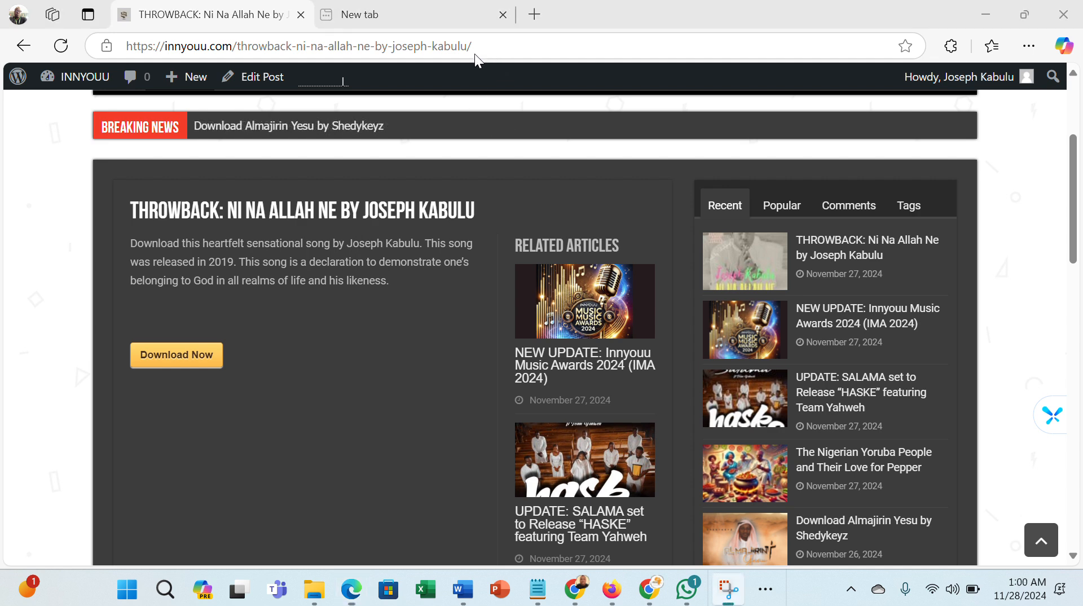
- Copy the published post's URL from the address bar
click(421, 45)
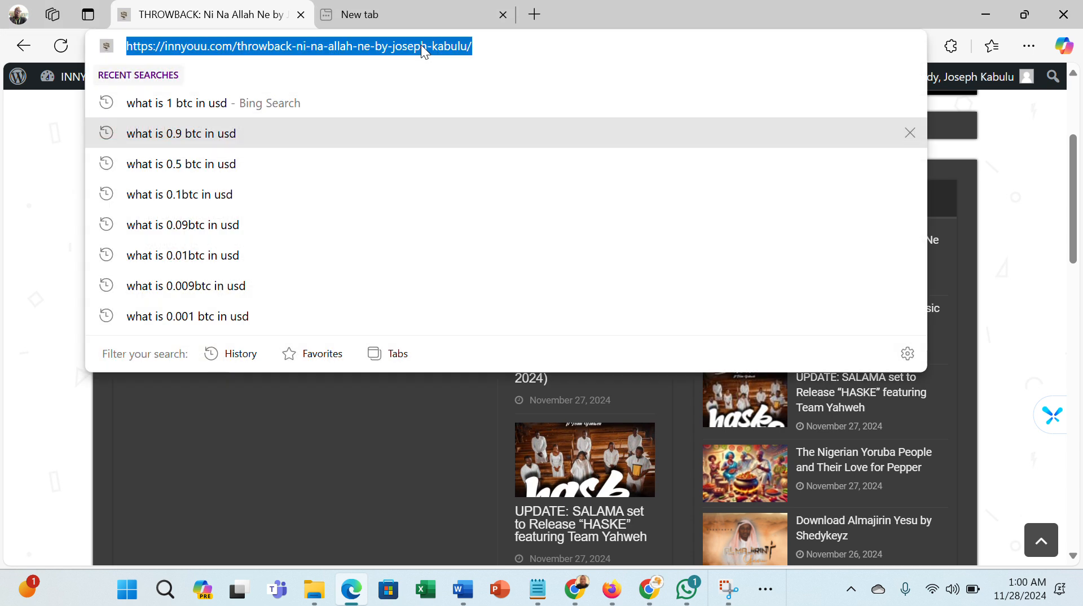
right_click(421, 45)
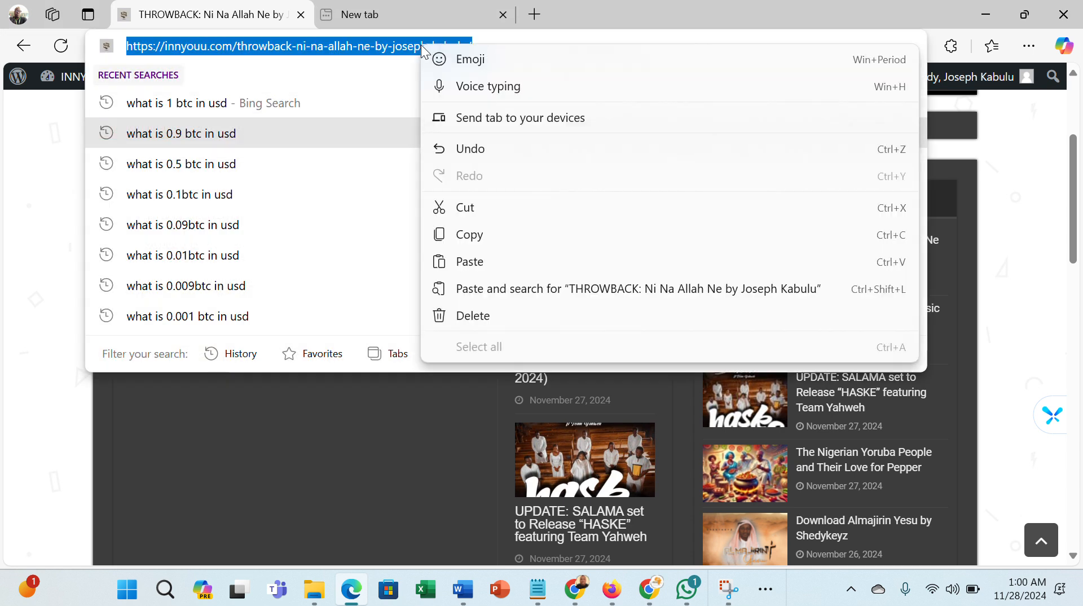
click(479, 239)
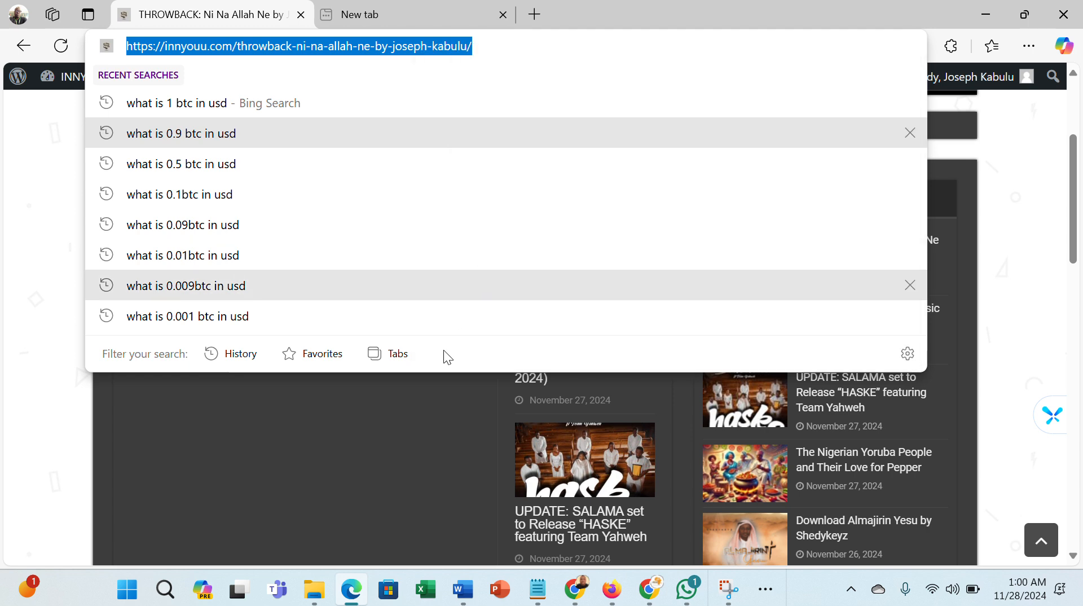
click(429, 434)
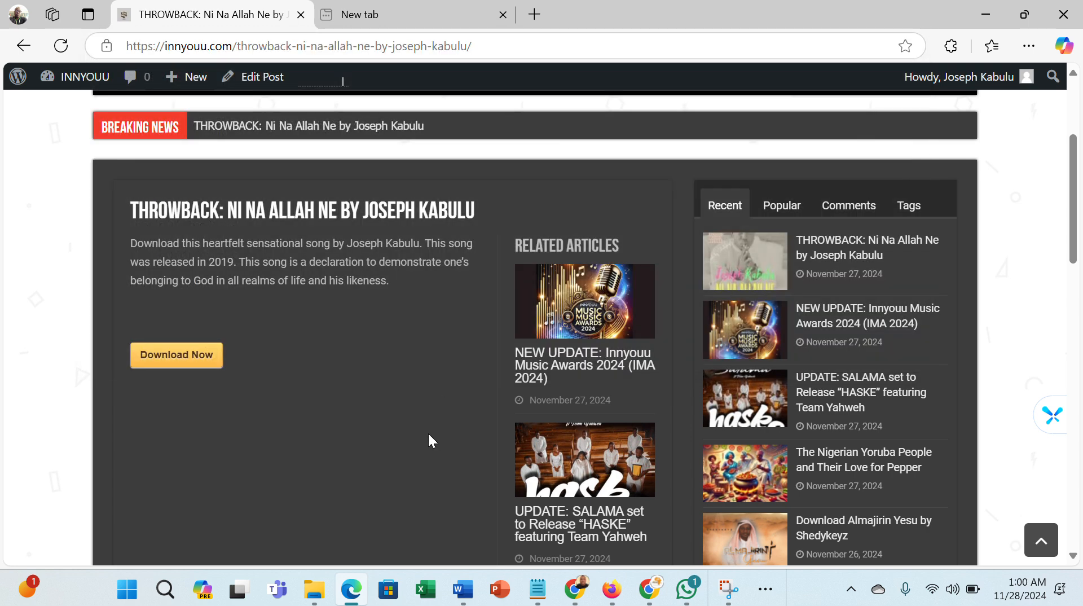
- Switch to WhatsApp, open the Mine (You) chat, and send the copied post link
click(692, 593)
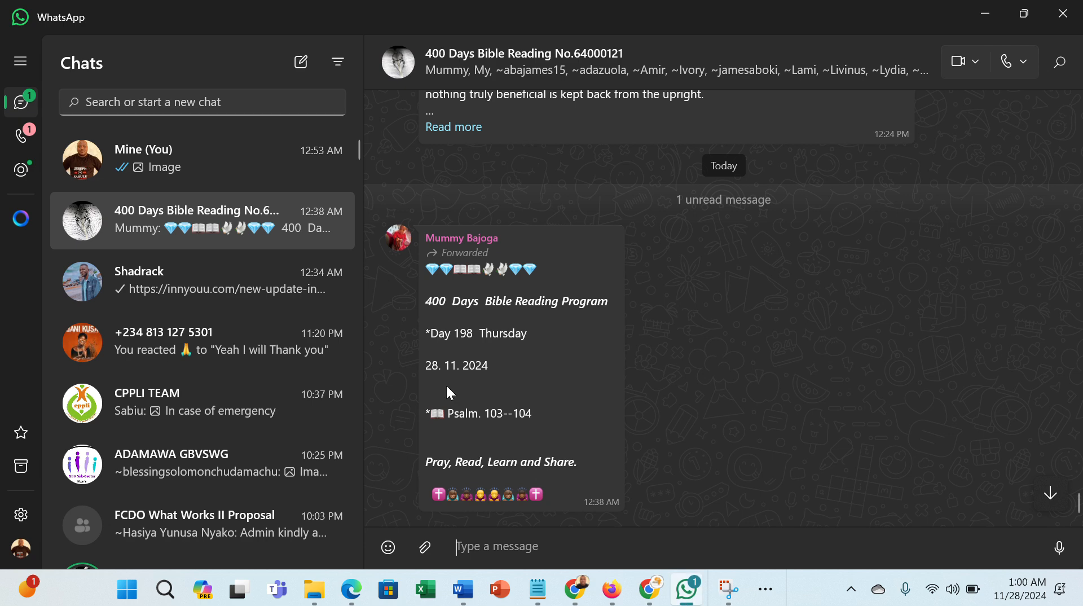
click(86, 151)
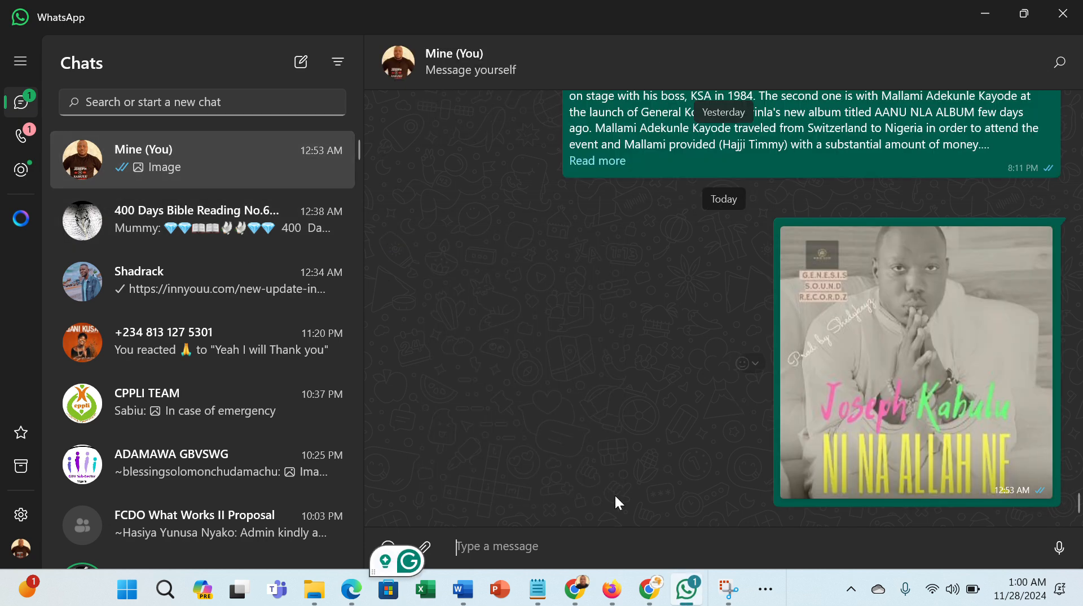
key(ctrl+v)
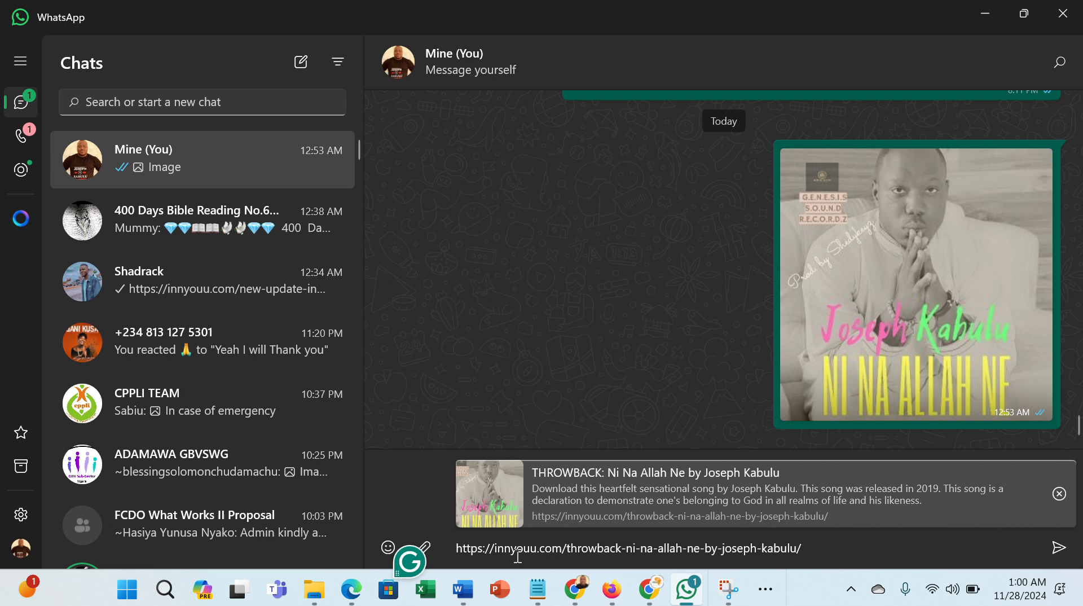
key(Return)
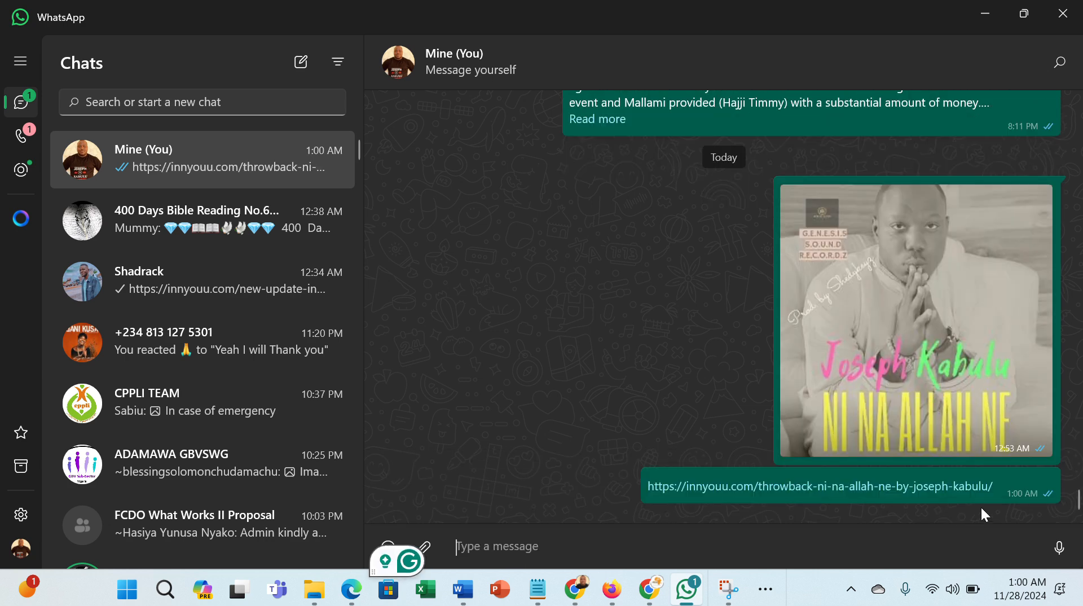
- Delete the sent link message for yourself and minimize WhatsApp
right_click(1003, 492)
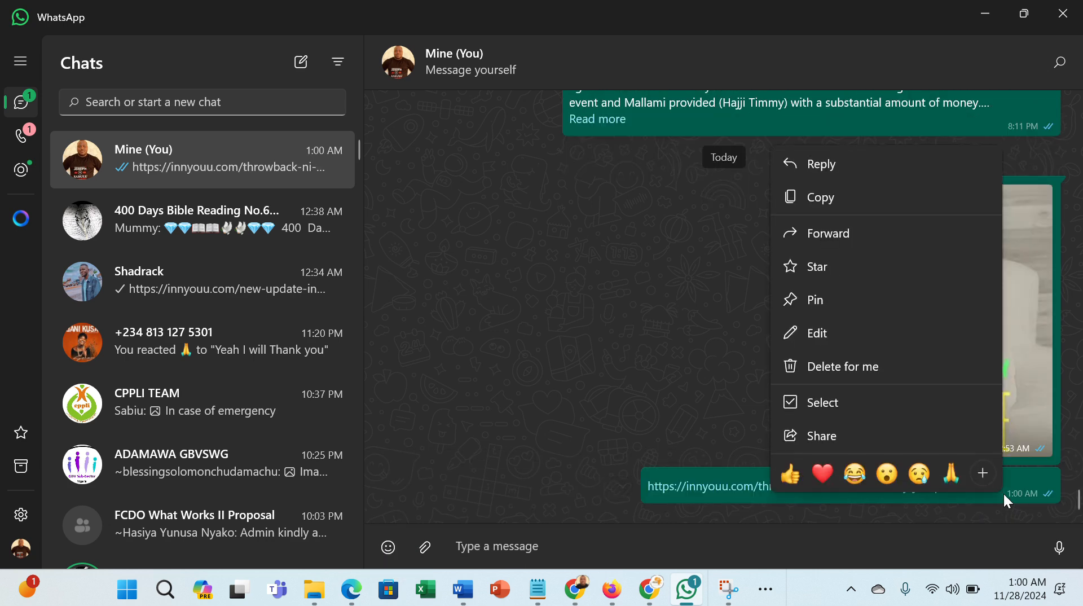
click(859, 366)
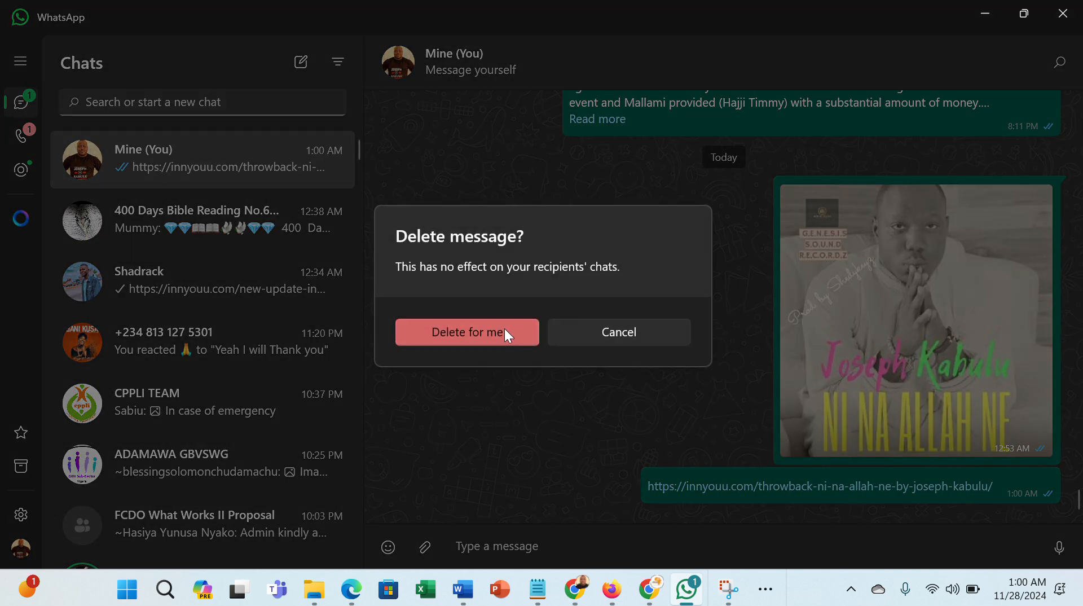
click(469, 325)
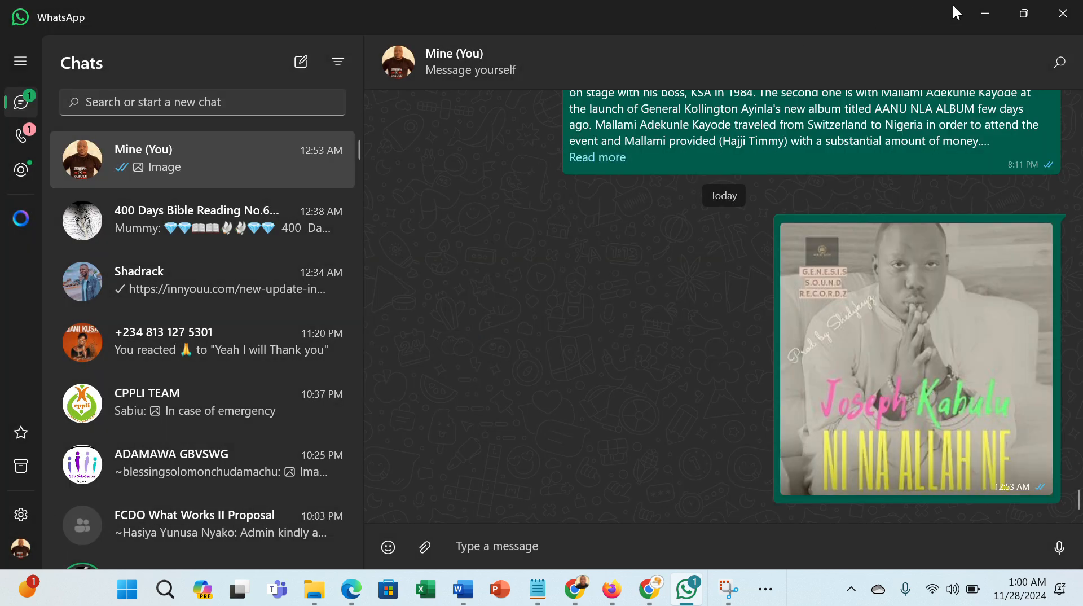
click(985, 13)
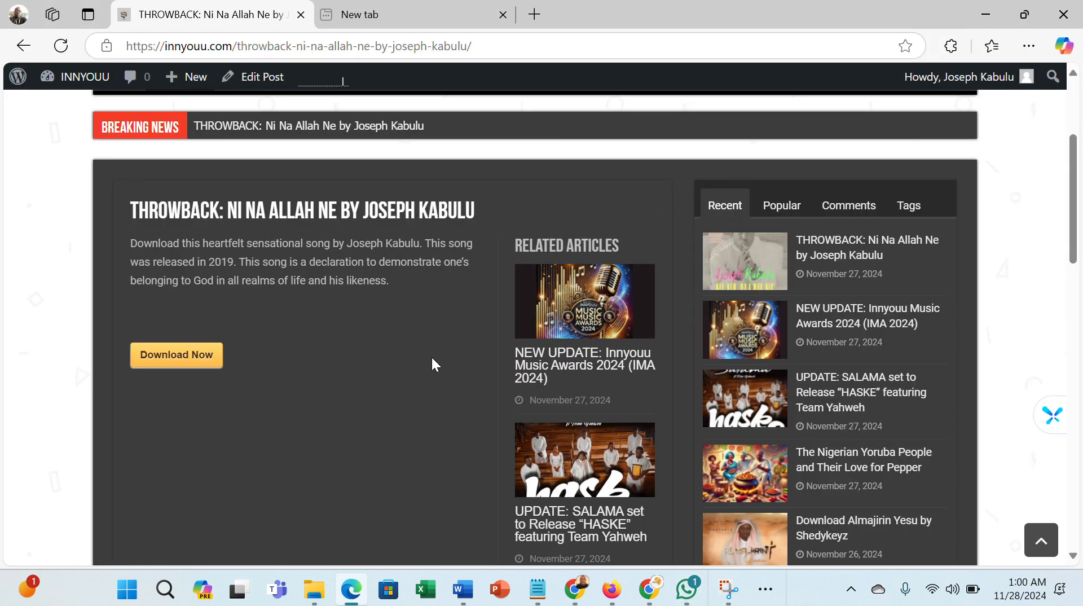